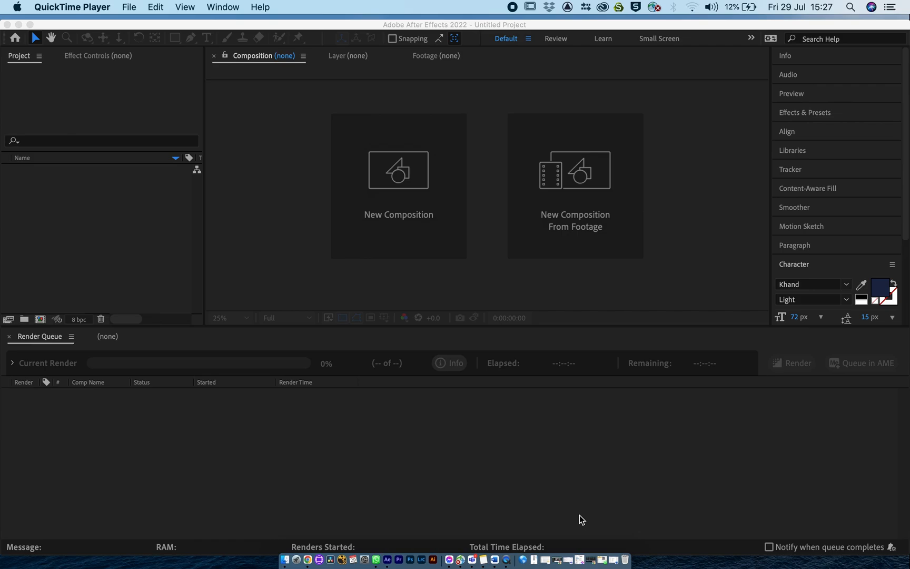
Try out the Animation and Essential Graphics workspaces.
drag(515, 562, 516, 566)
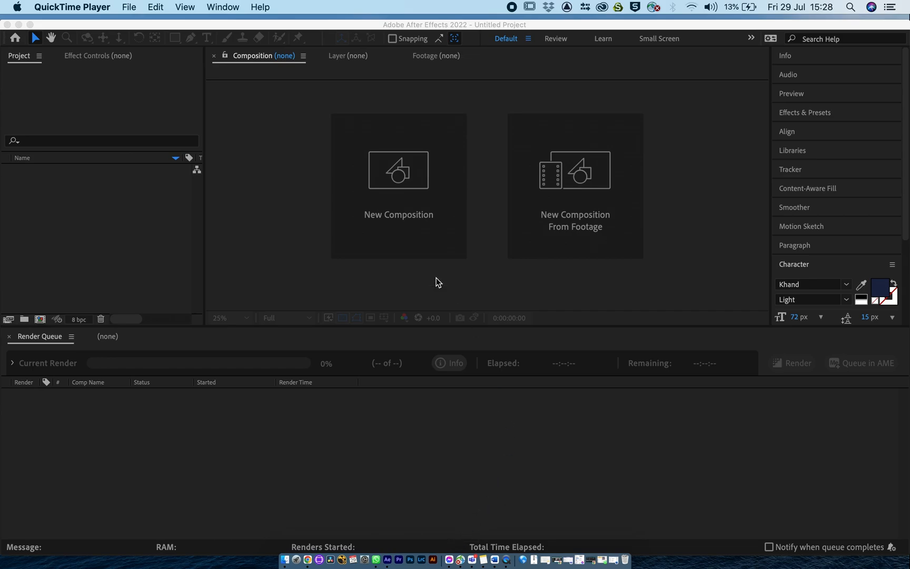
click(298, 265)
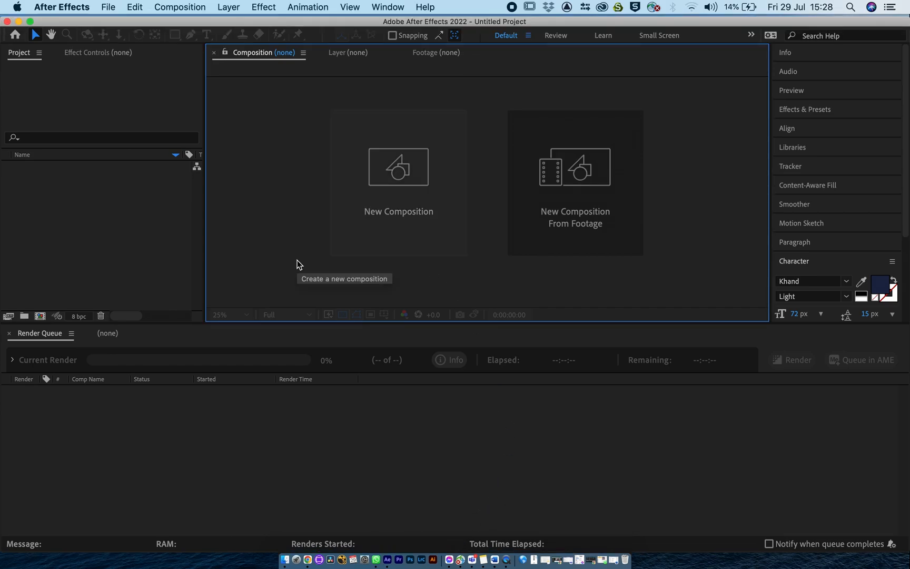
click(388, 8)
mouse_move(391, 23)
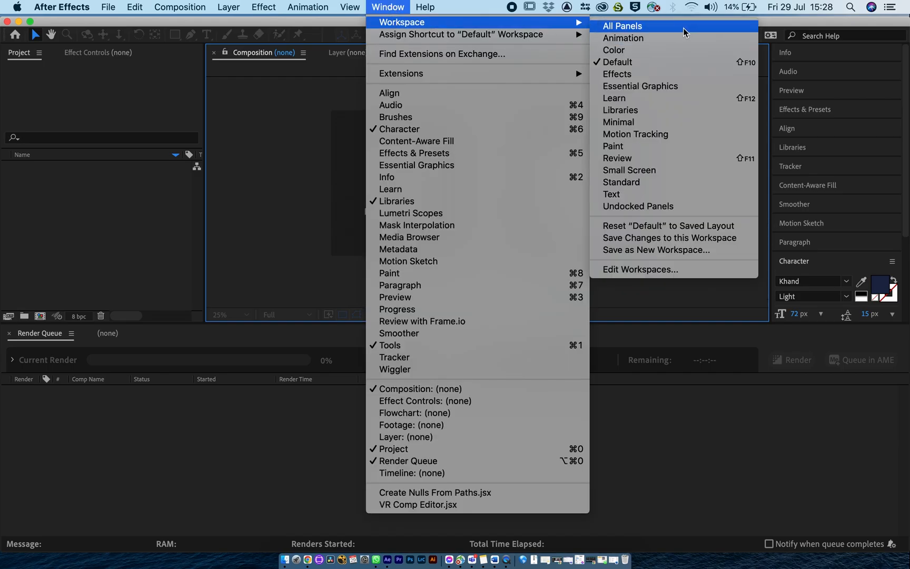
click(660, 39)
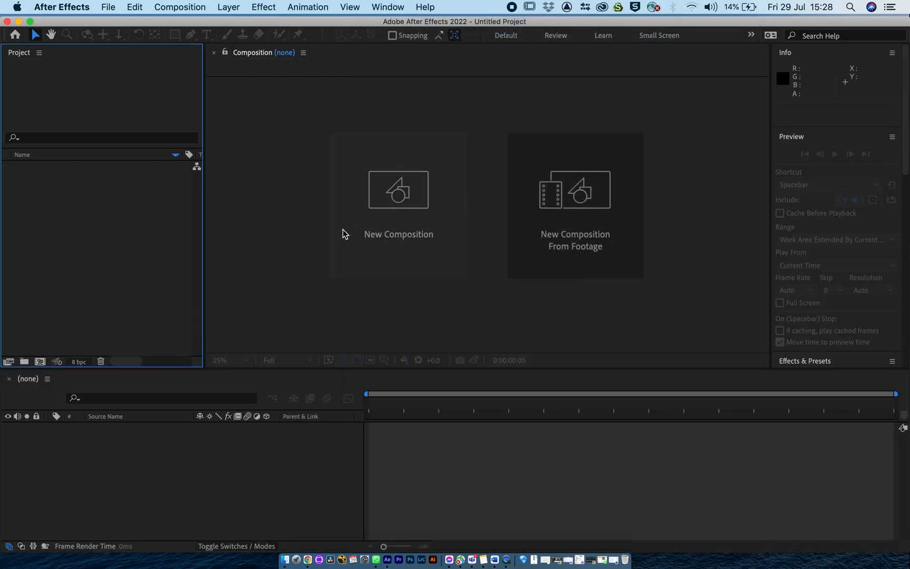
click(388, 8)
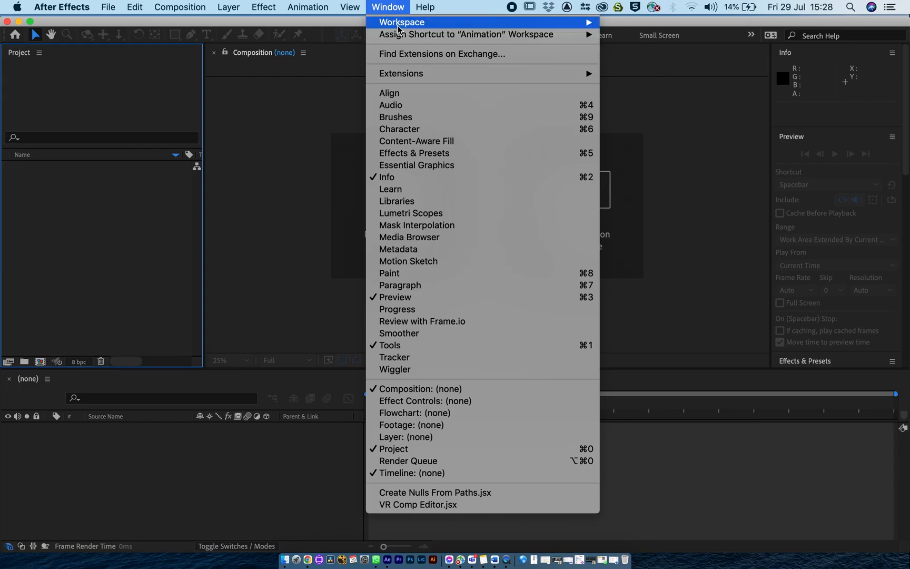
mouse_move(400, 24)
click(634, 87)
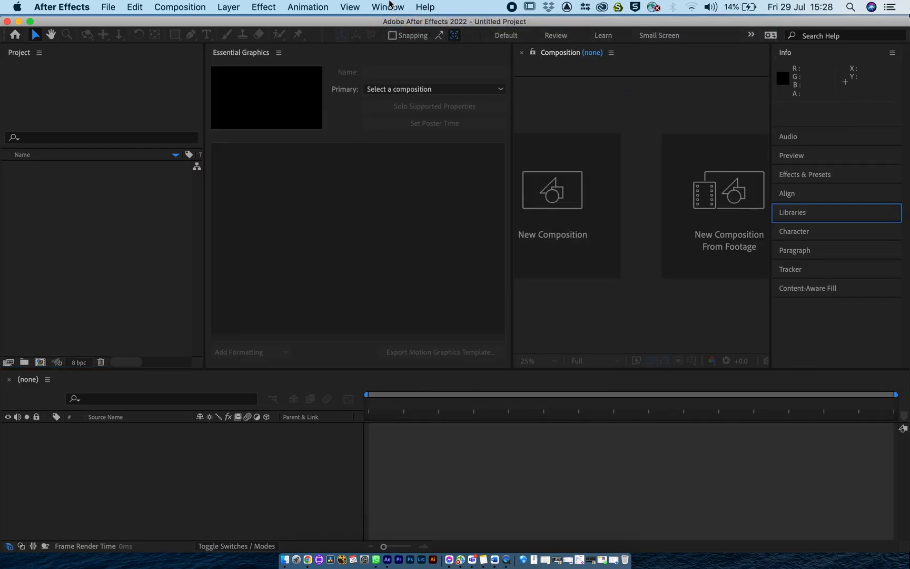
Switch from Essential Graphics to the Effects workspace.
click(388, 8)
mouse_move(397, 23)
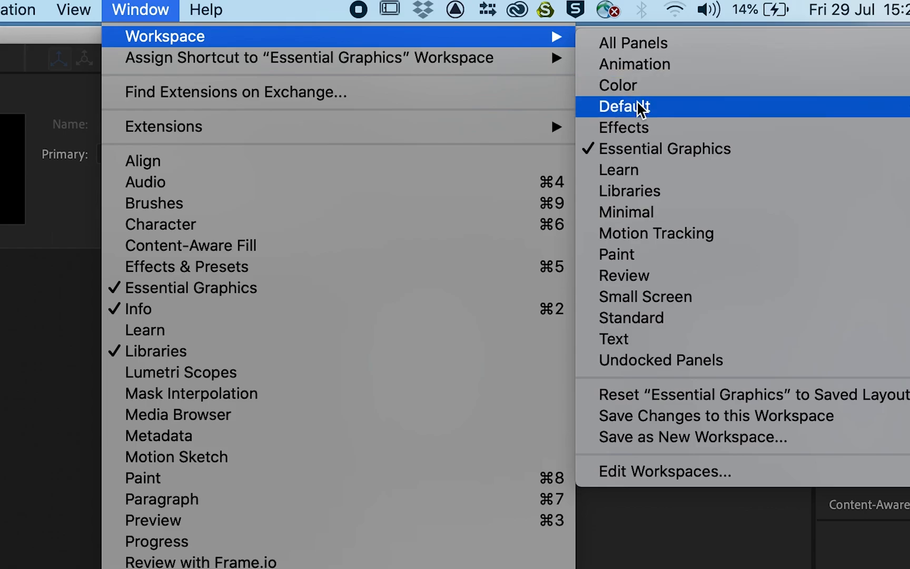
click(642, 124)
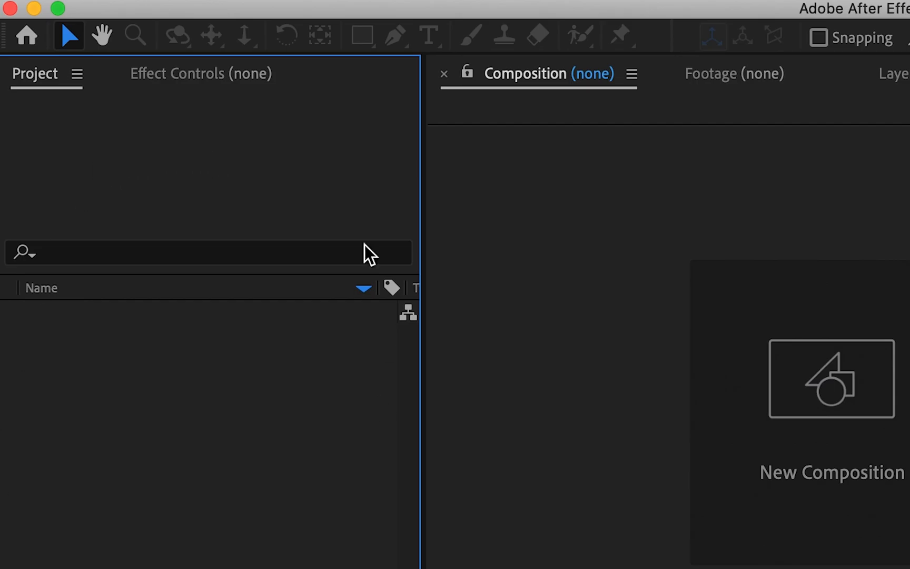
Look through the Effect Controls, Project, Composition, Footage and Layer panels of the Effects workspace.
click(183, 74)
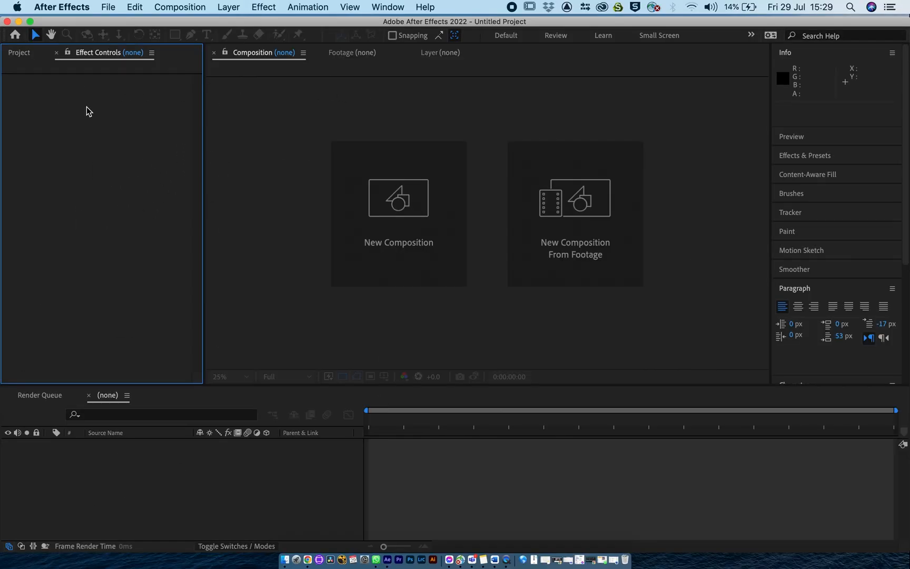
click(46, 84)
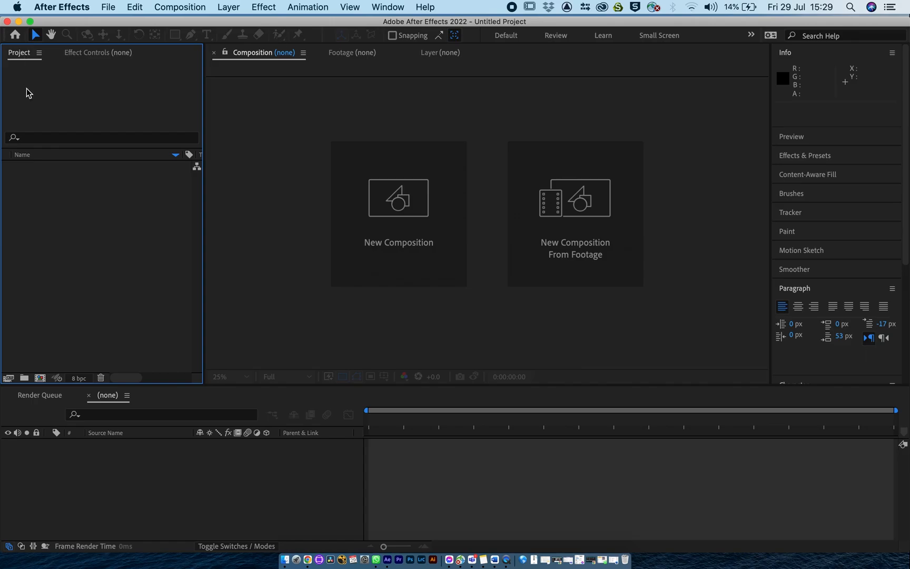
click(262, 57)
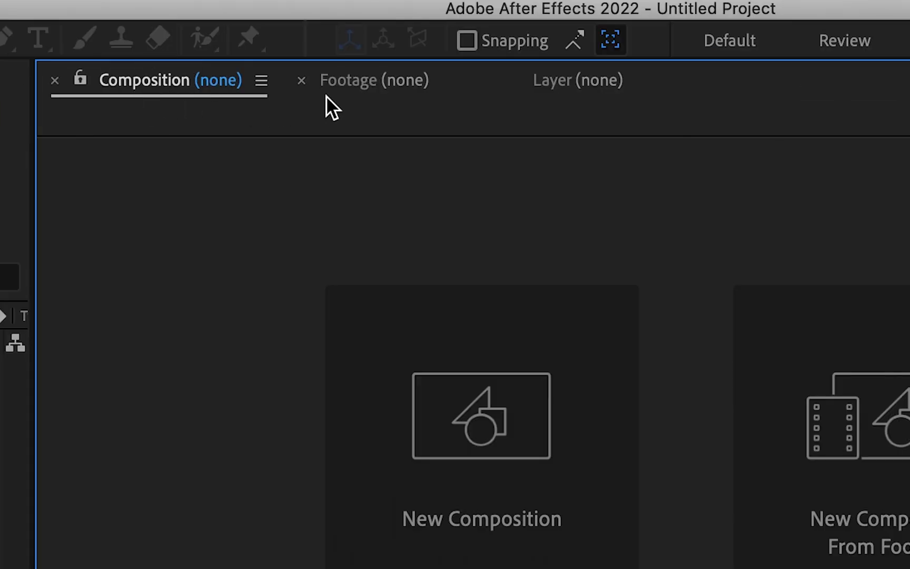
click(354, 80)
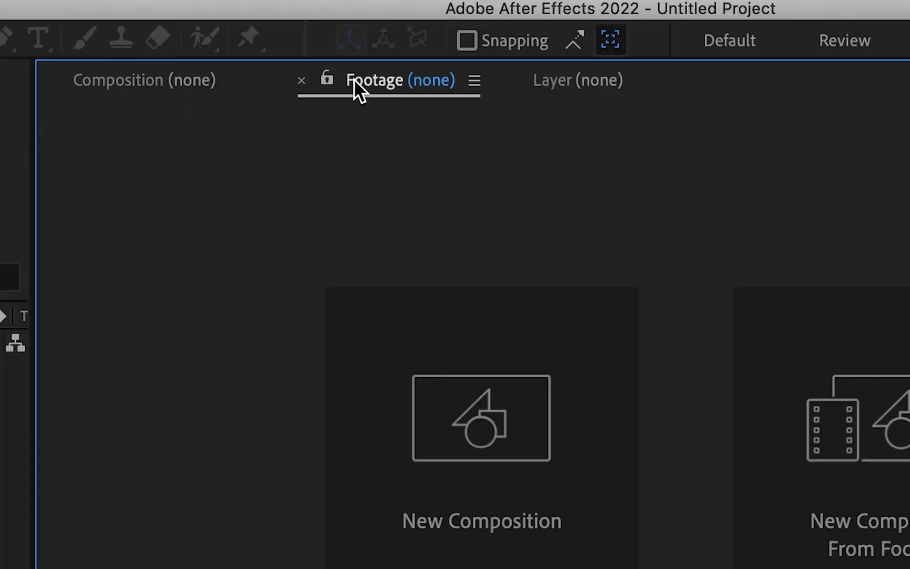
click(556, 87)
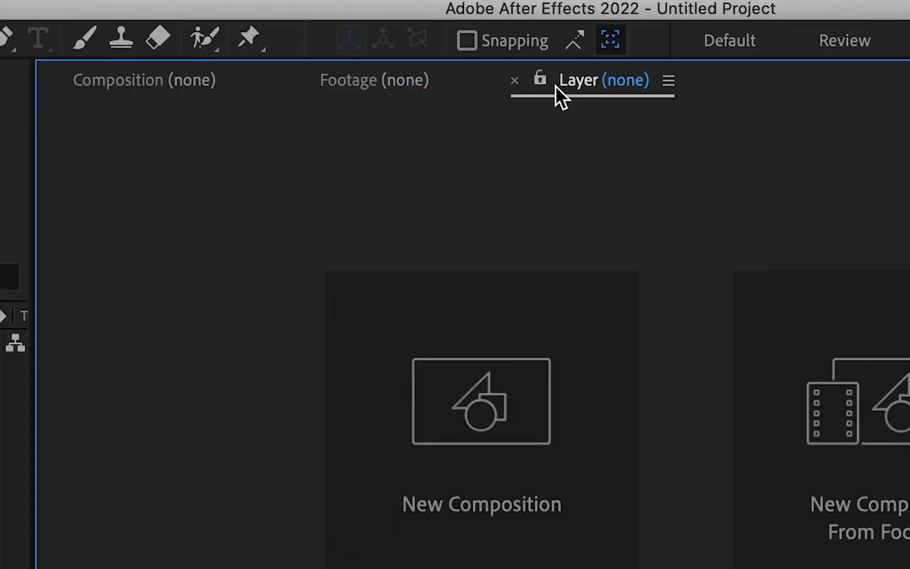
click(410, 91)
click(170, 74)
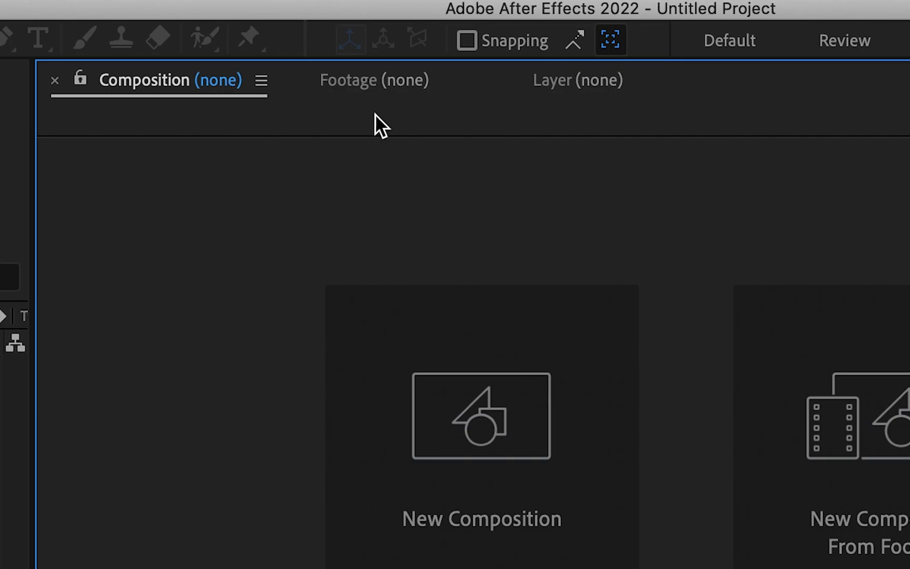
click(375, 90)
click(593, 92)
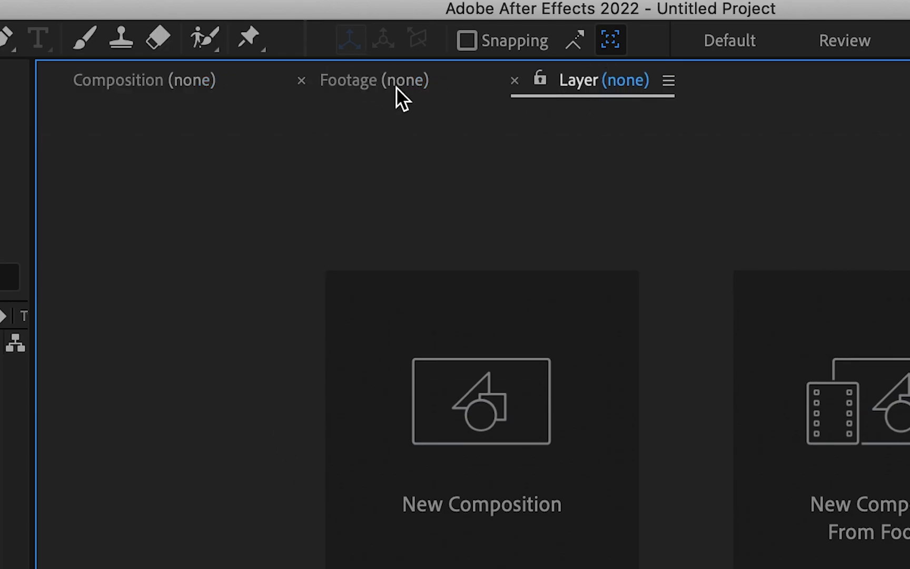
click(433, 89)
click(551, 84)
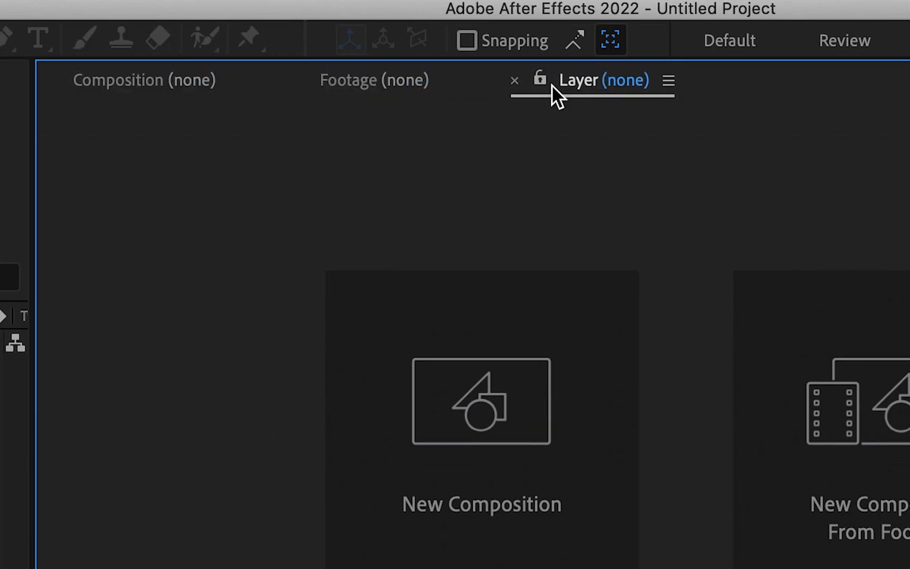
click(372, 83)
click(145, 89)
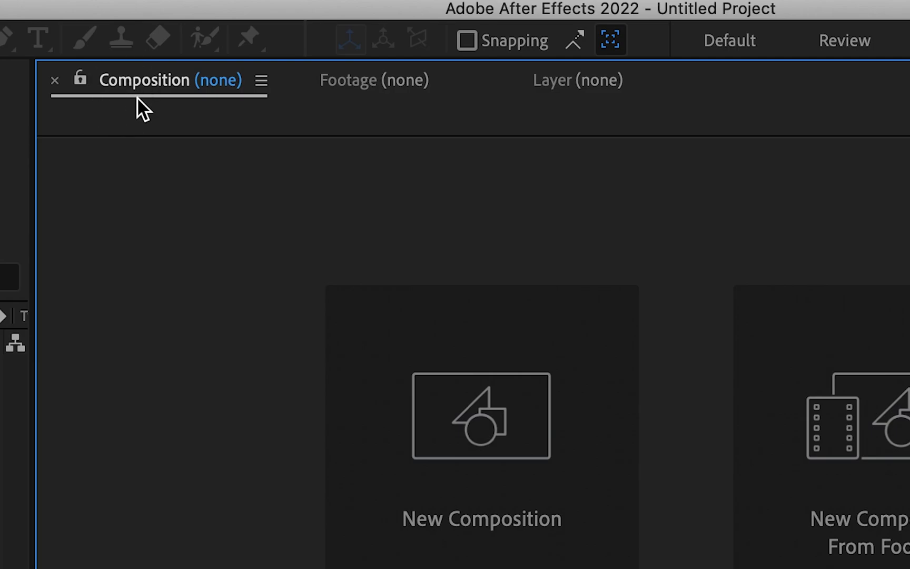
Examine the Preview, Effects & Presets, Content-Aware Fill, Brushes and Tracker panels one after another.
click(799, 136)
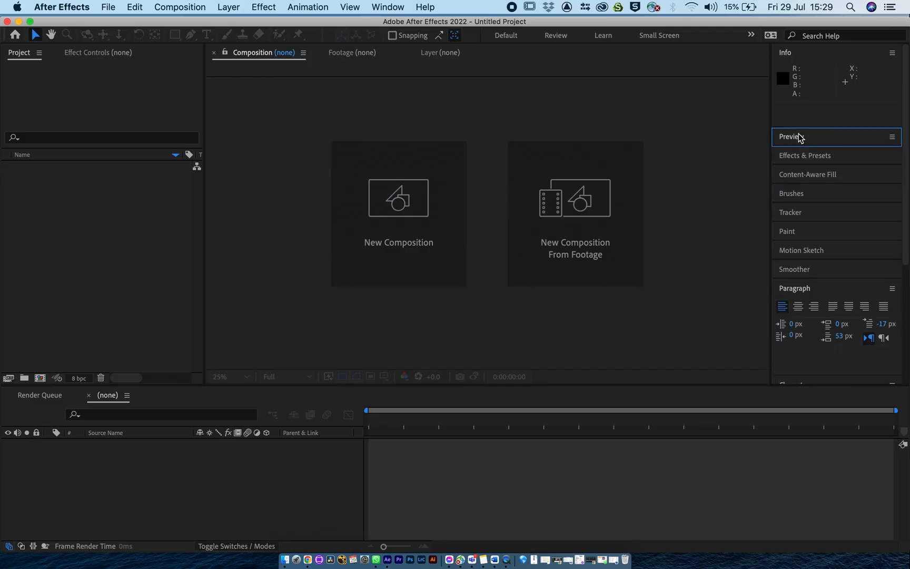
click(801, 154)
click(804, 155)
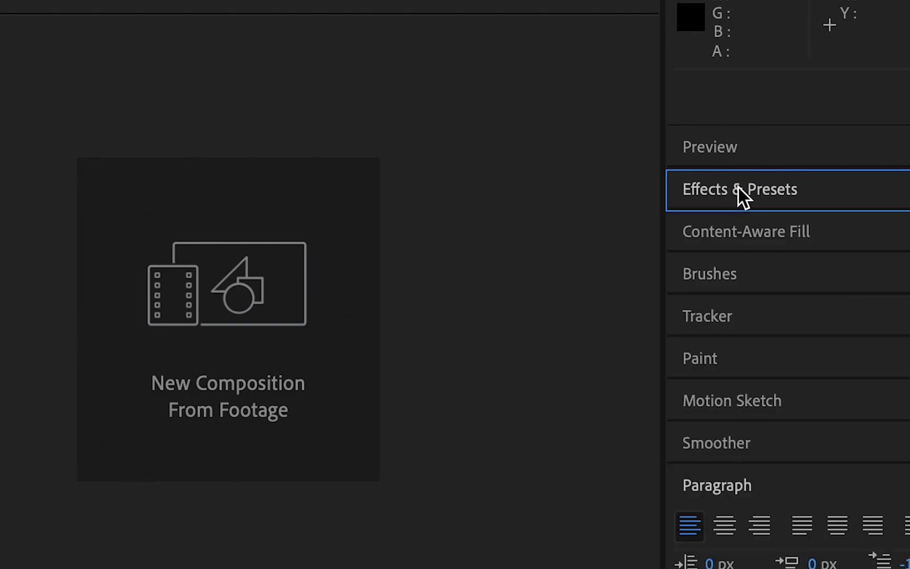
click(739, 187)
click(738, 187)
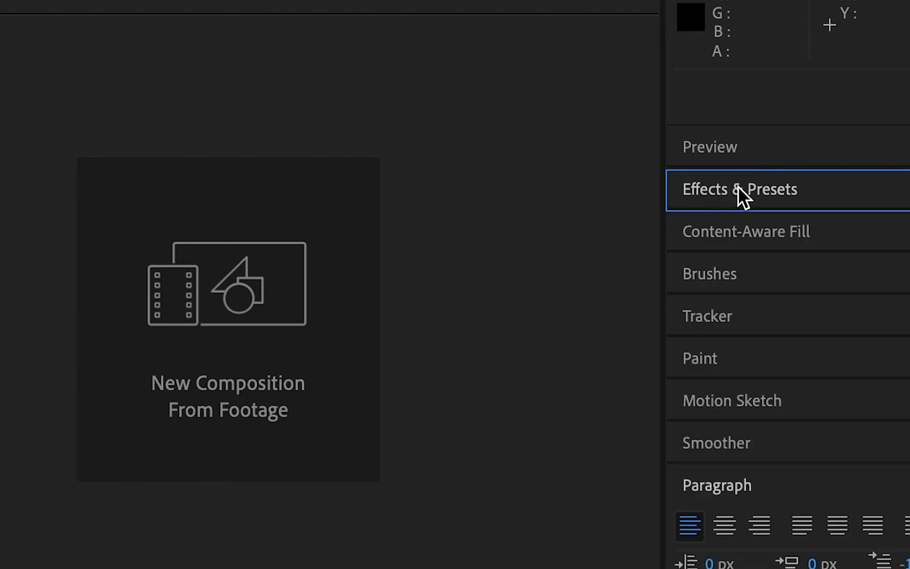
click(740, 234)
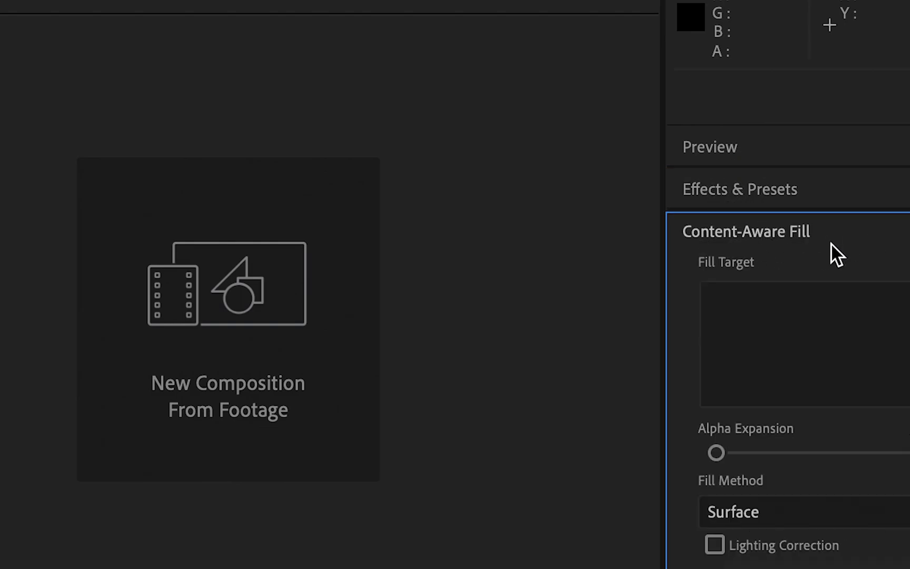
click(754, 233)
click(713, 280)
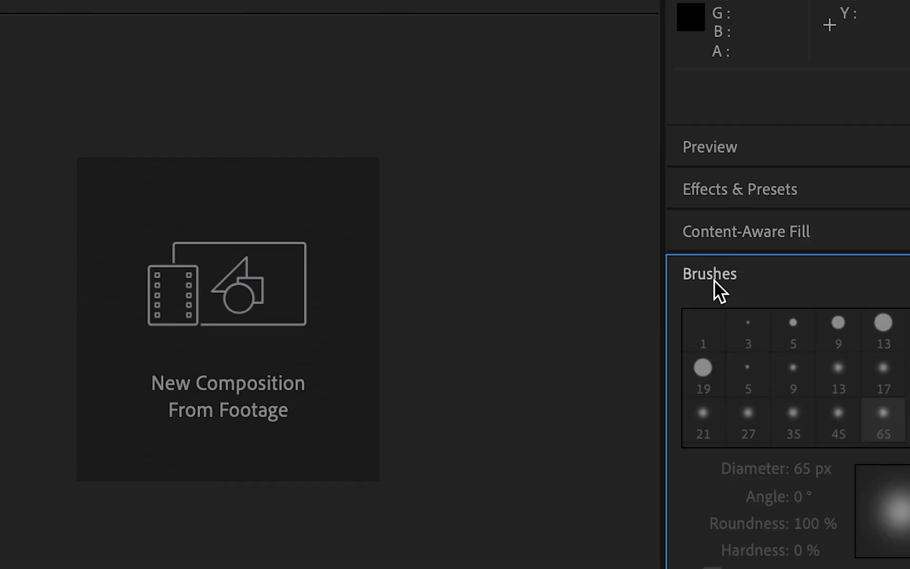
click(728, 318)
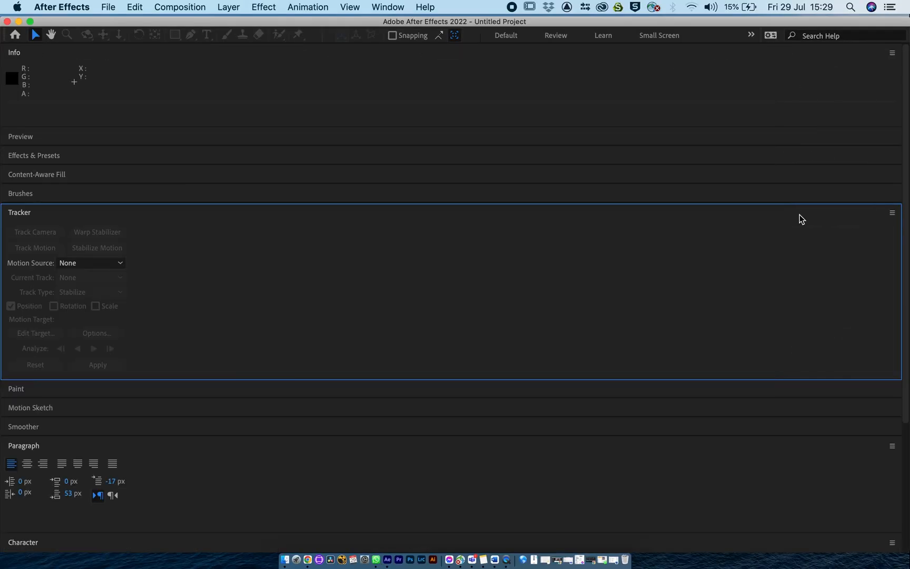
Return to the Default workspace and add the Paint panel to it.
click(508, 36)
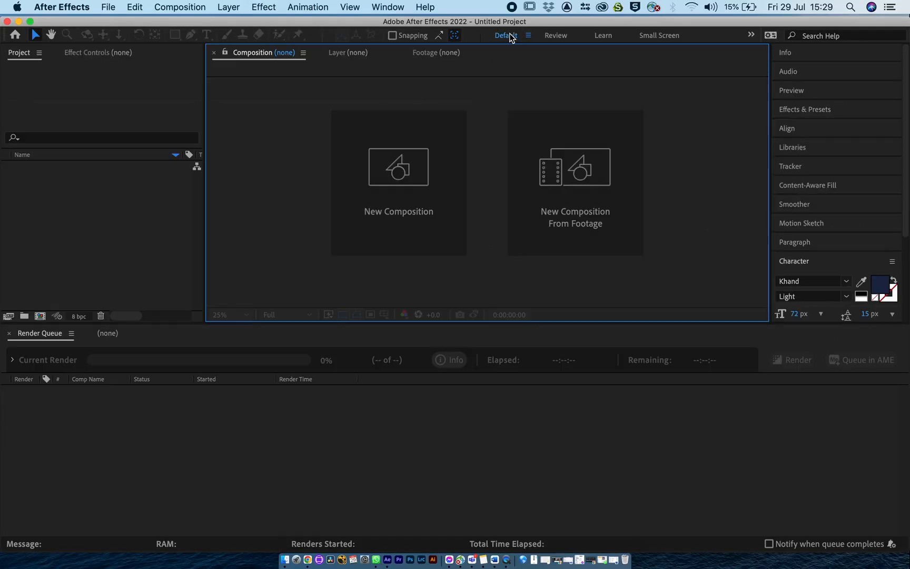
click(393, 12)
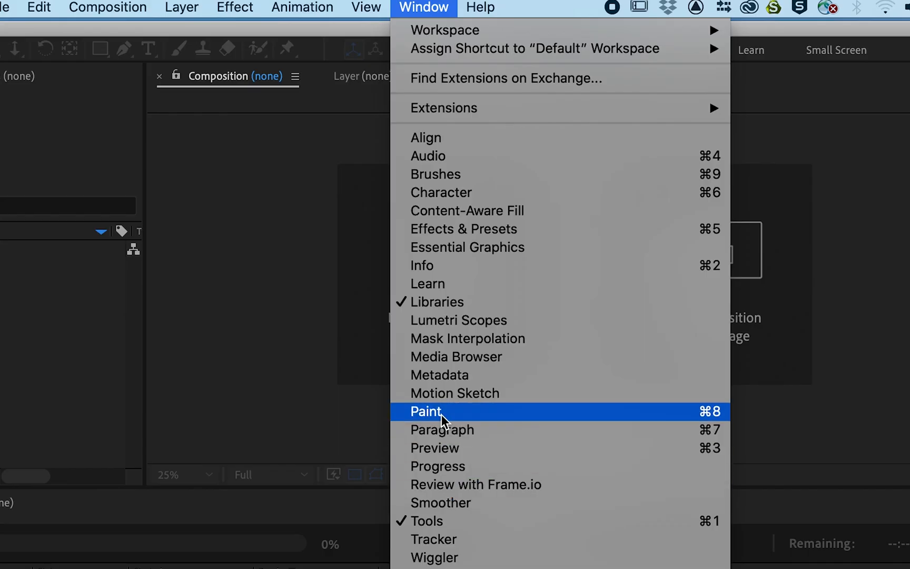
click(441, 415)
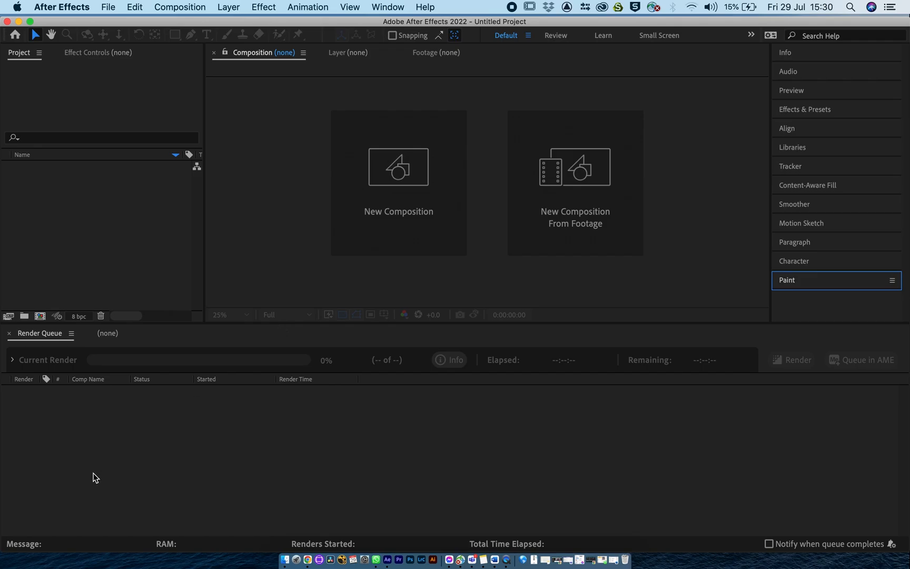
click(34, 336)
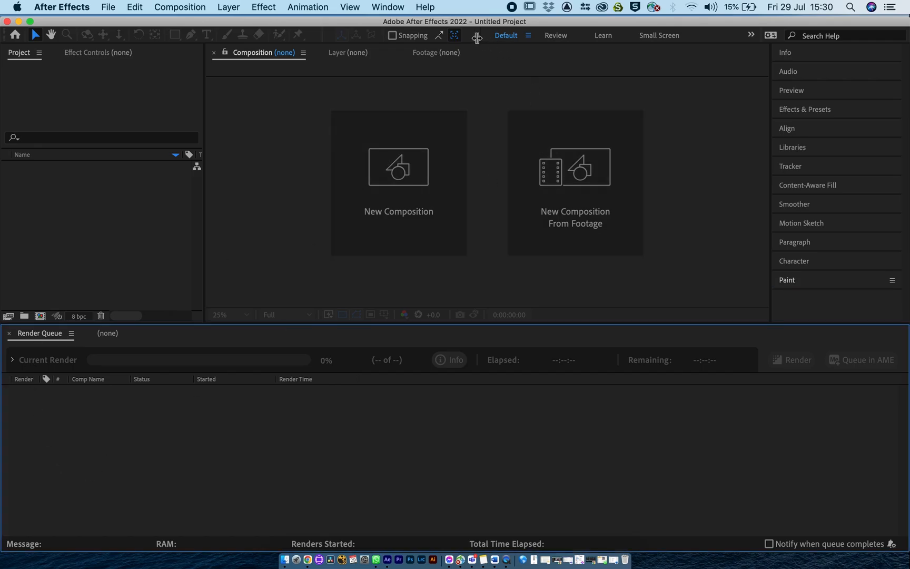
Change the workspace to Essential Graphics and from there to Effects.
click(386, 7)
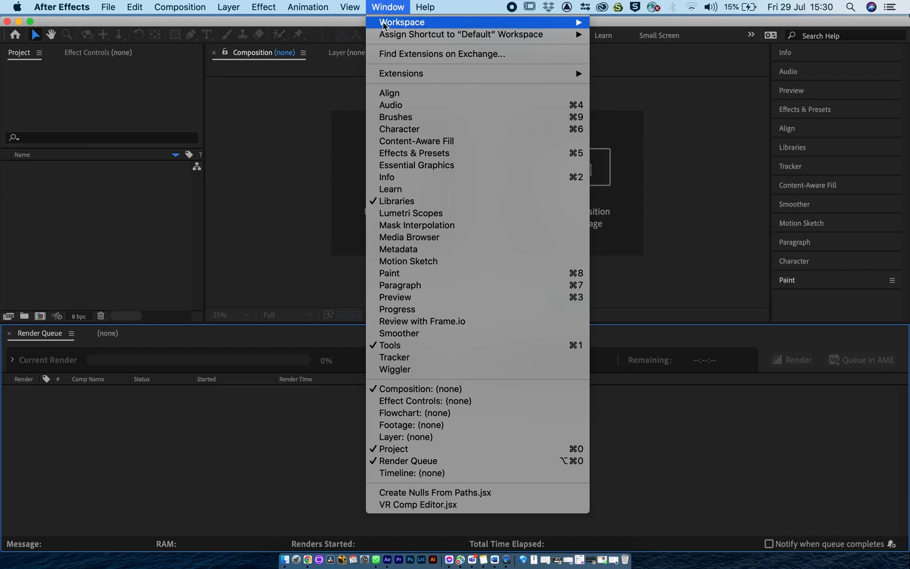
click(621, 83)
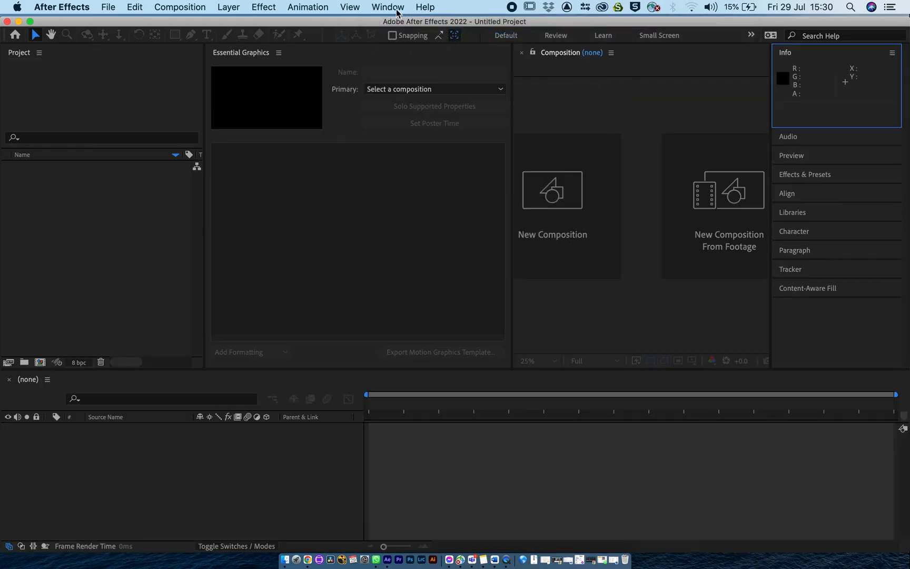
click(396, 8)
key(Escape)
click(424, 7)
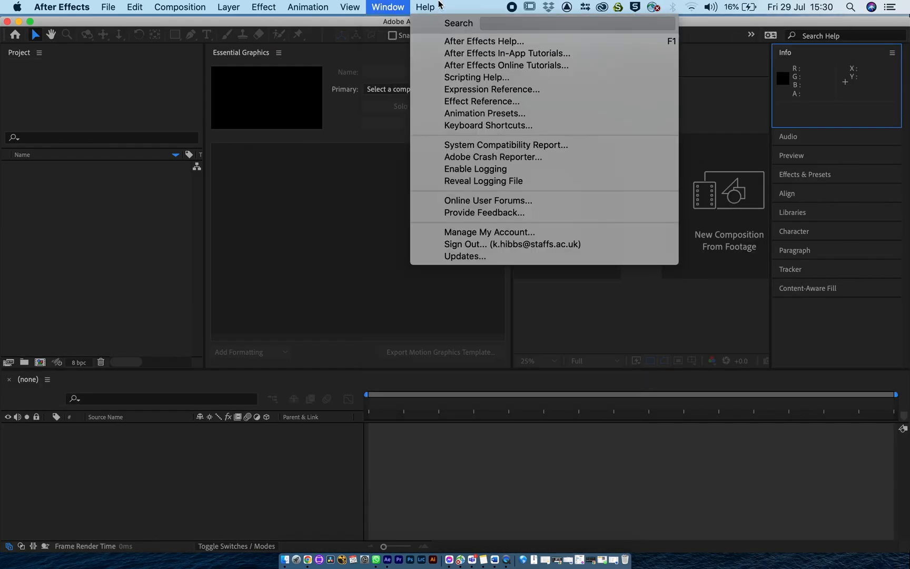
mouse_move(390, 7)
mouse_move(470, 34)
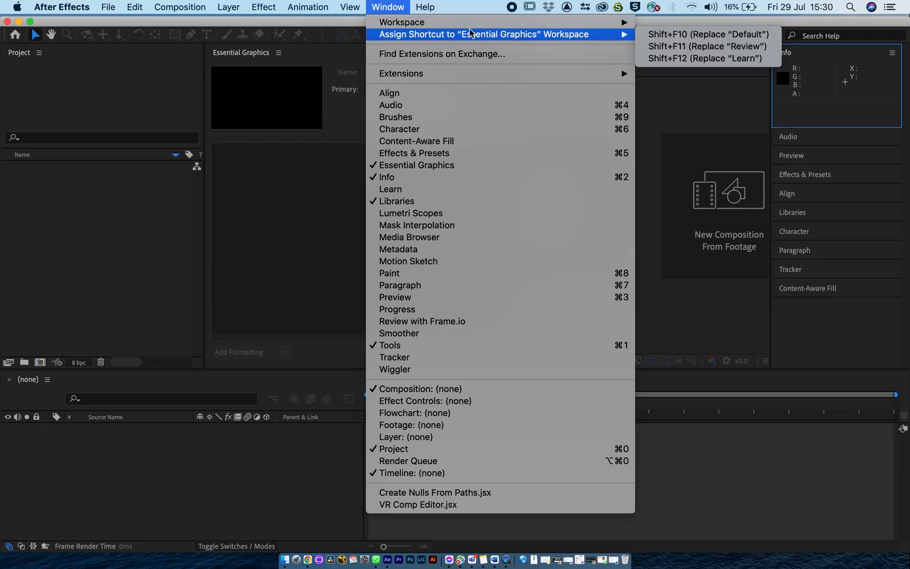
mouse_move(444, 23)
click(661, 75)
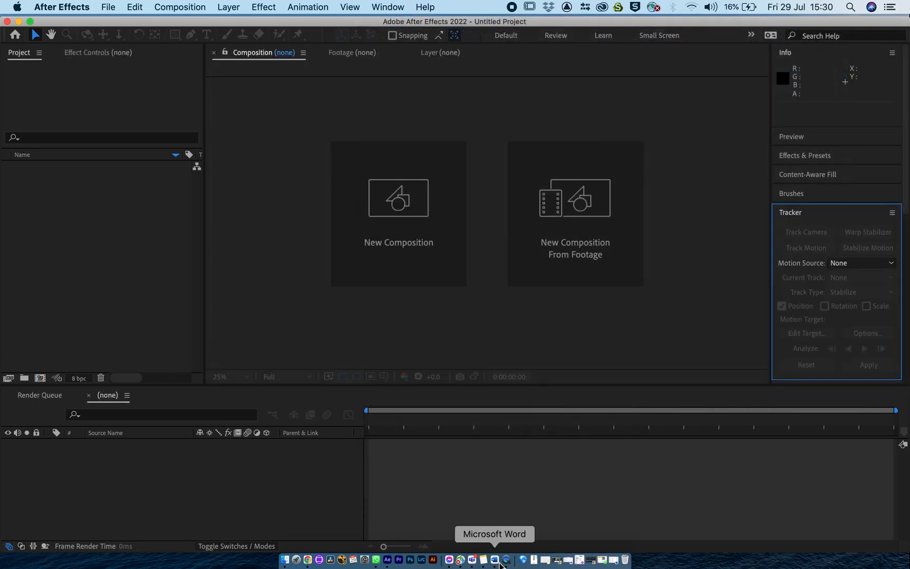
Create a new 1920 x 1080 composition named Boxes using the HDTV 1080 25 preset at 25 frames per second.
click(428, 485)
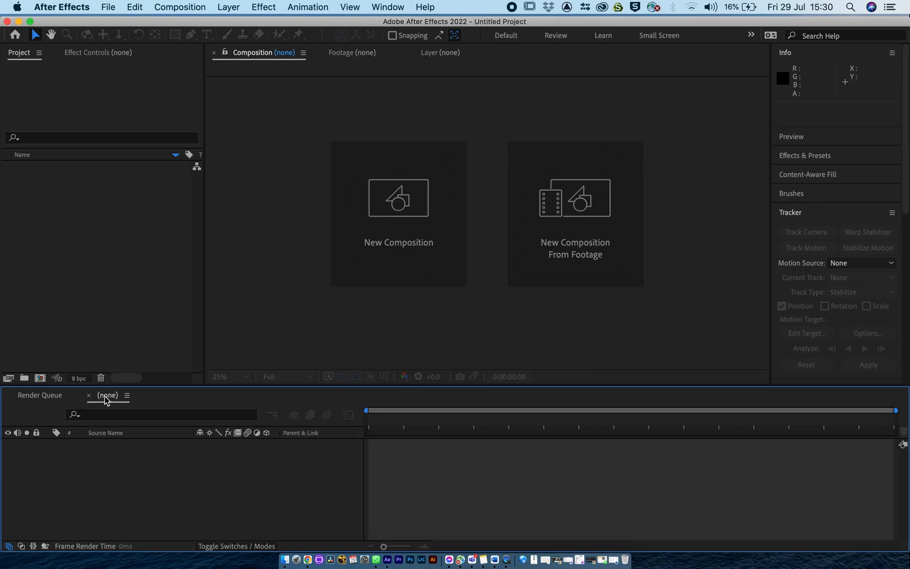
click(66, 278)
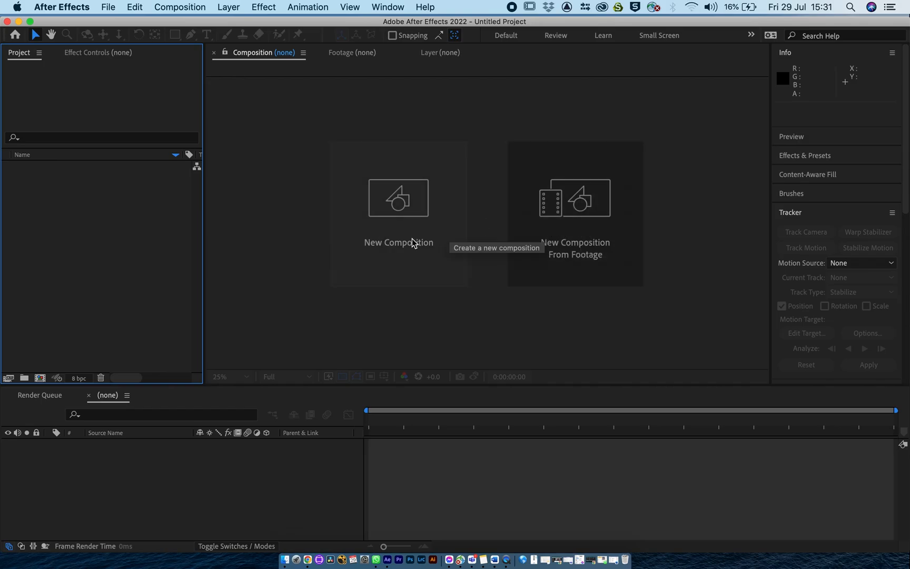
click(395, 237)
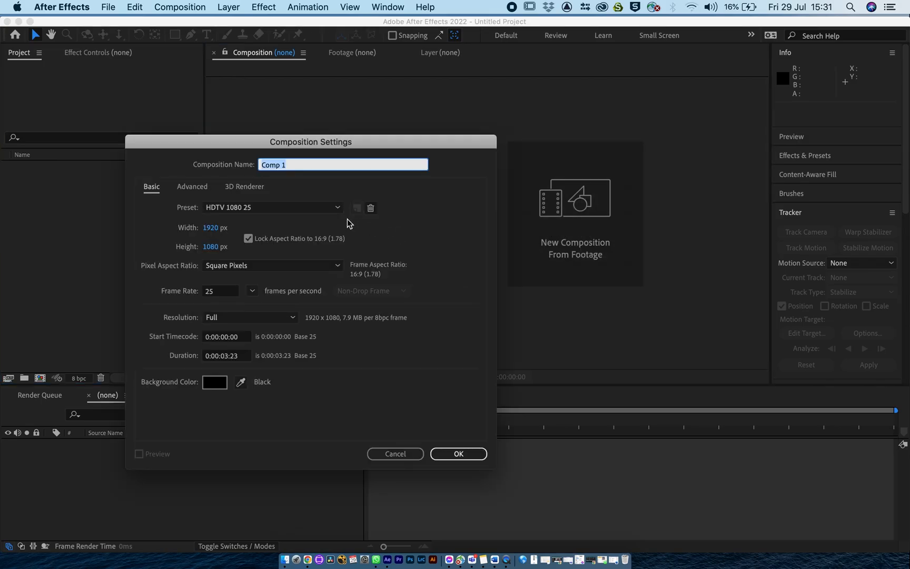
text(Boxes)
click(467, 455)
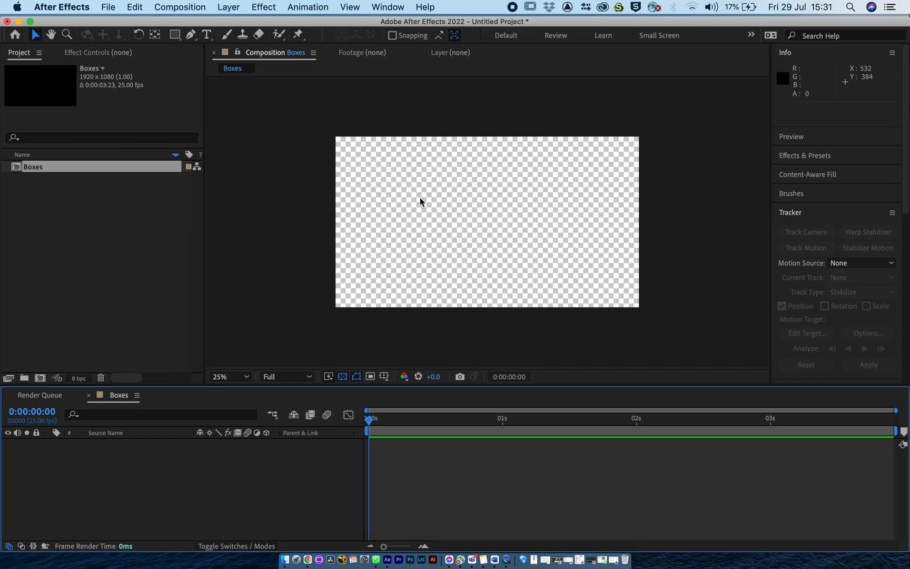
Toggle the transparency grid of the Boxes composition, leaving it off to show the black background.
click(344, 376)
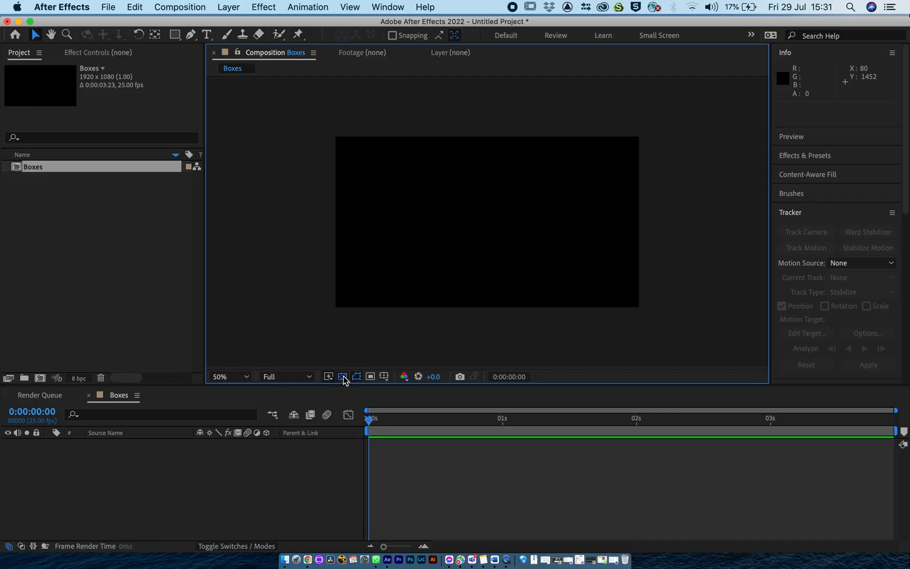
click(343, 376)
click(244, 456)
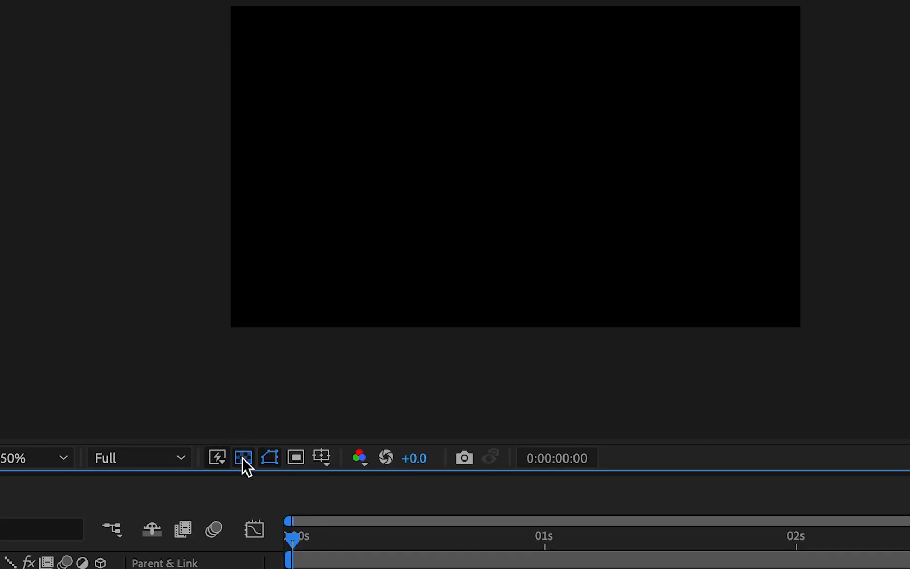
Turn on the transparency grid of the Boxes composition.
click(244, 457)
click(342, 377)
click(342, 377)
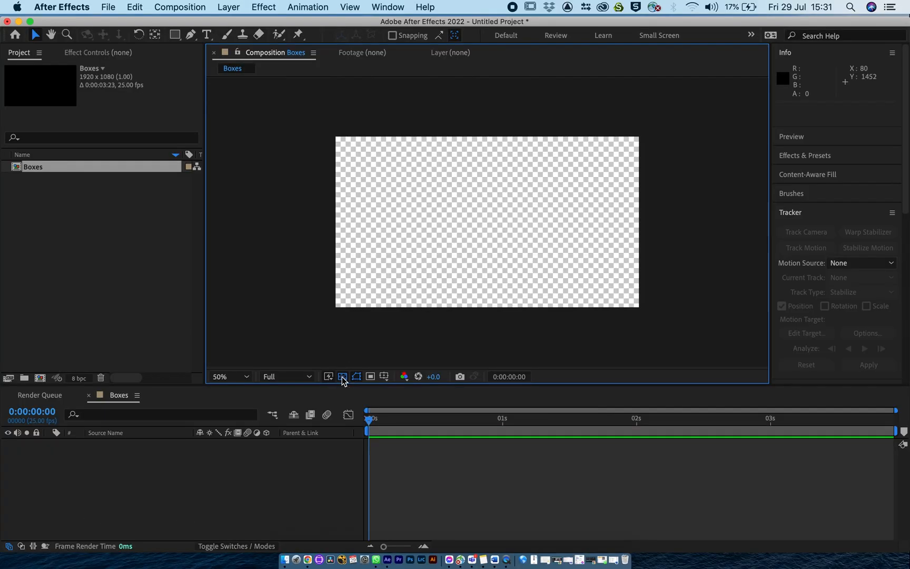
click(59, 283)
click(17, 168)
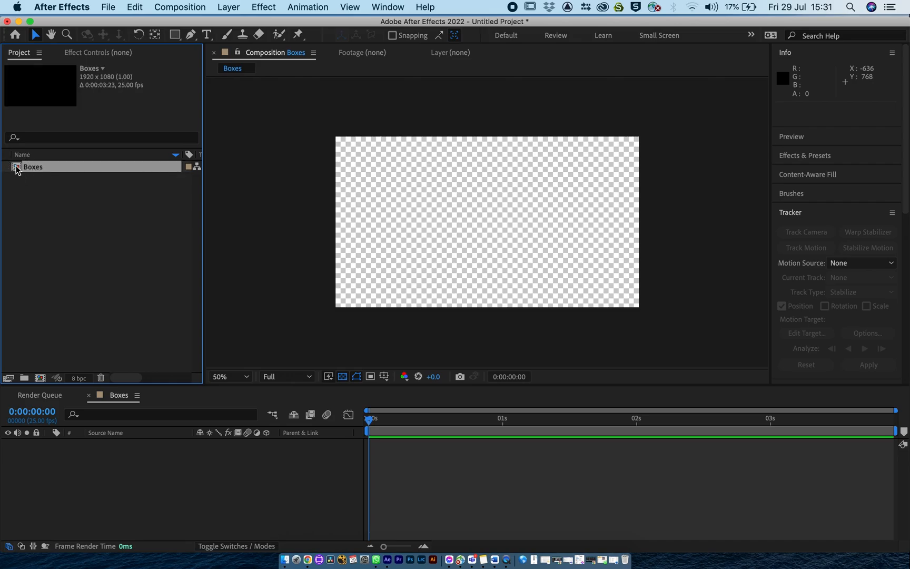
click(28, 200)
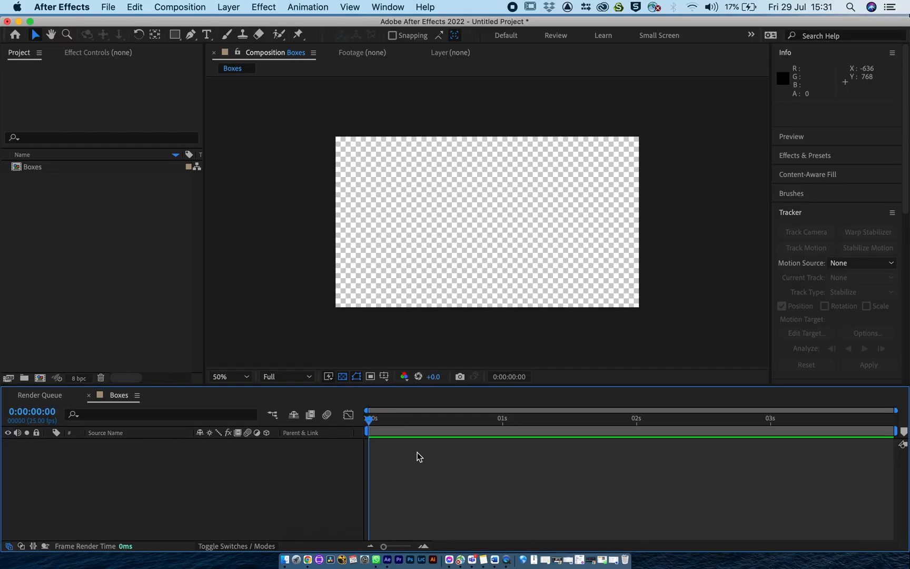
click(57, 274)
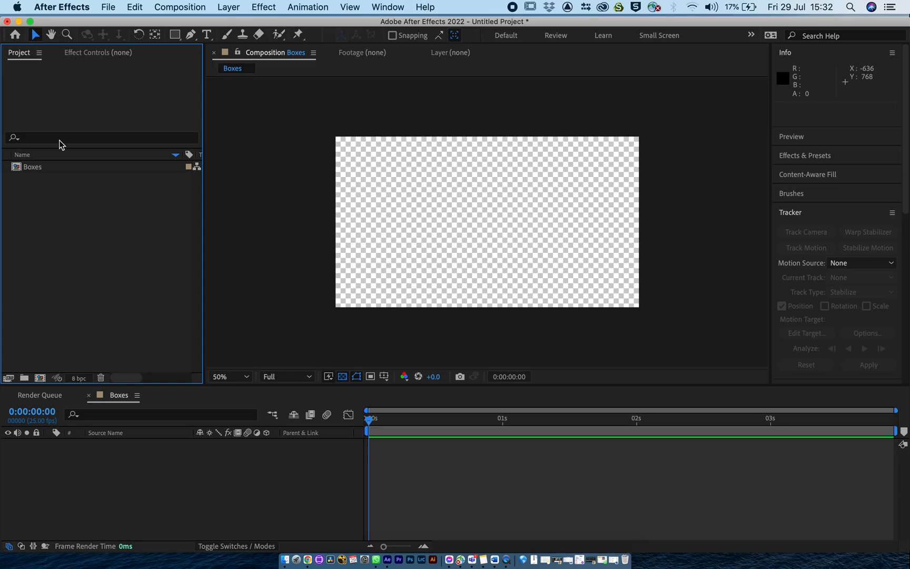
Show the After Effects home screen and return to the untitled project.
click(14, 35)
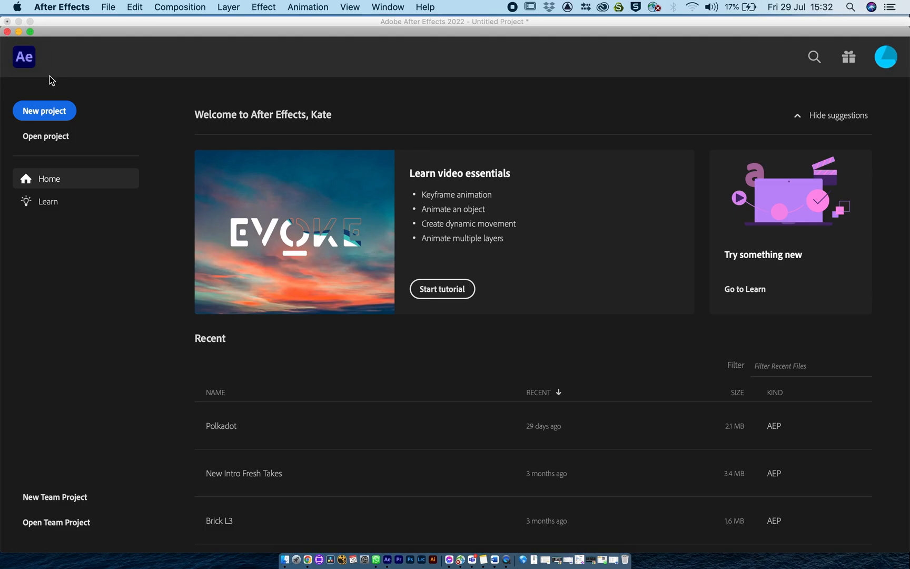
click(7, 31)
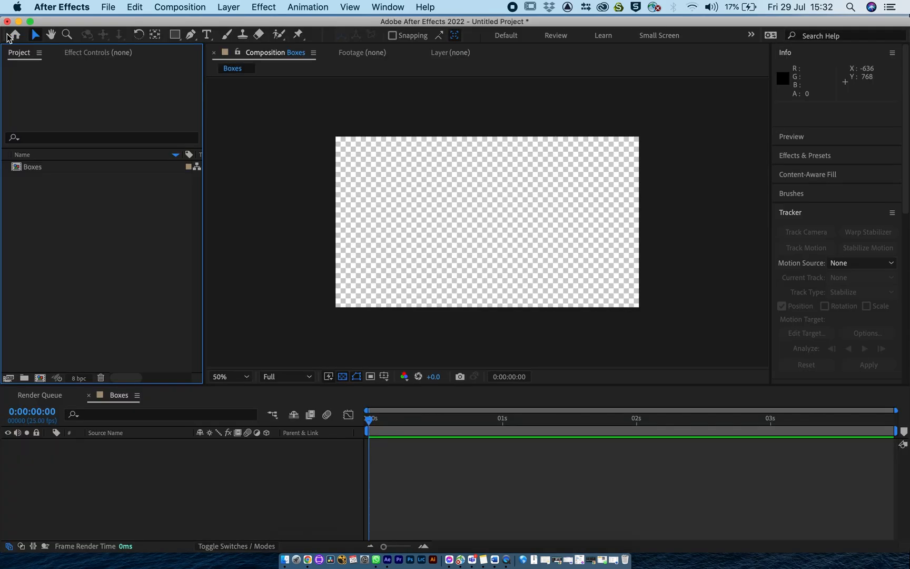
Pan the Boxes composition with the Hand tool, zoom it in and out, and set its magnification to Fit.
click(51, 35)
drag(463, 209, 301, 220)
scroll(441, 215, up, 5)
scroll(464, 236, down, 8)
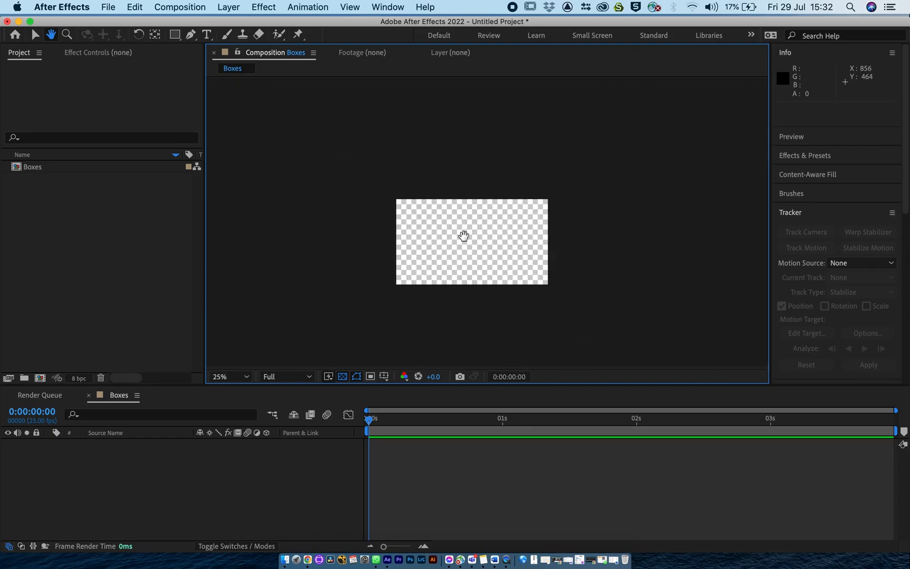
click(236, 377)
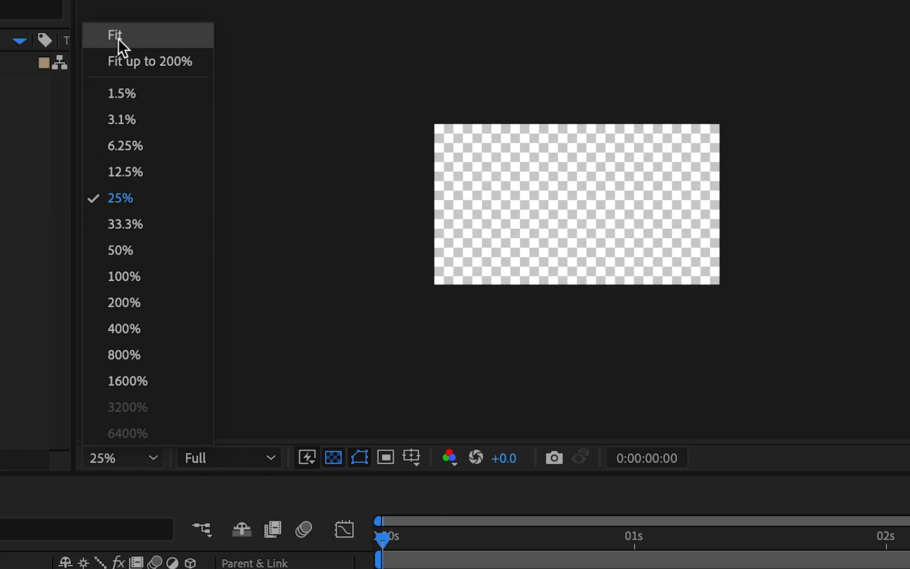
click(227, 150)
Set the preview resolution of the Boxes composition to Half.
click(247, 458)
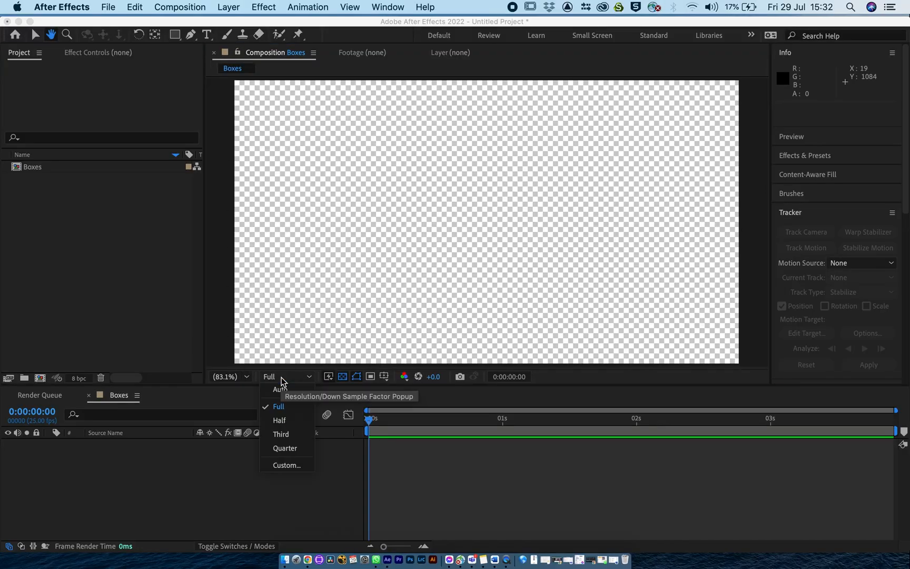
click(316, 383)
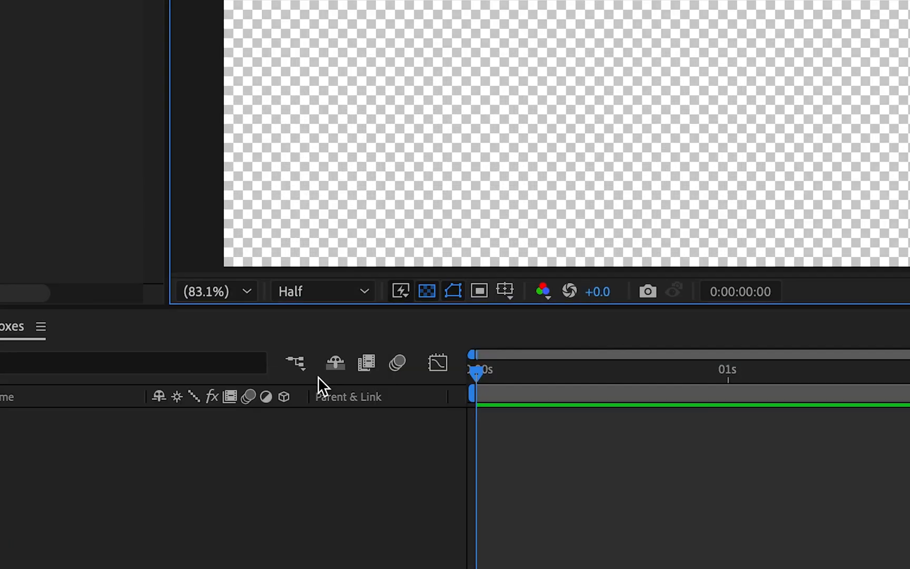
click(299, 287)
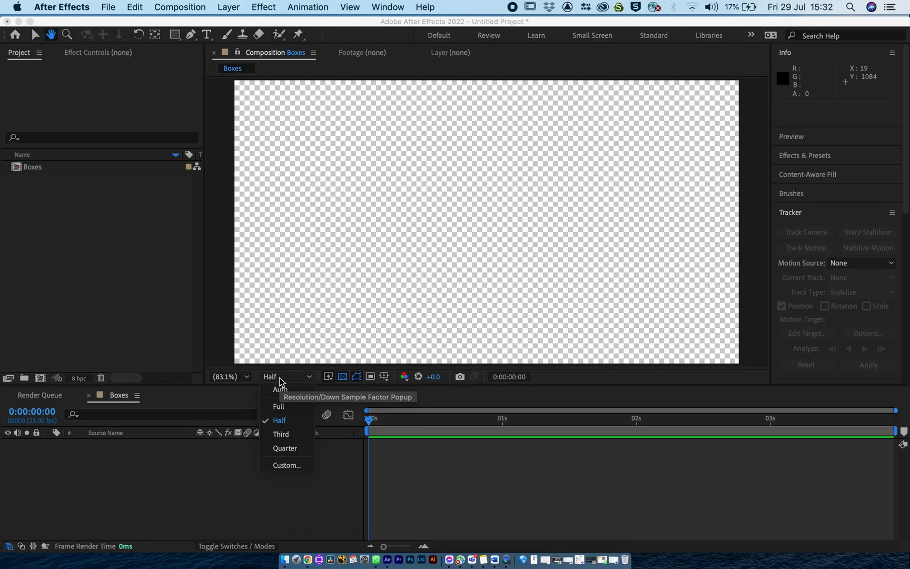
click(280, 378)
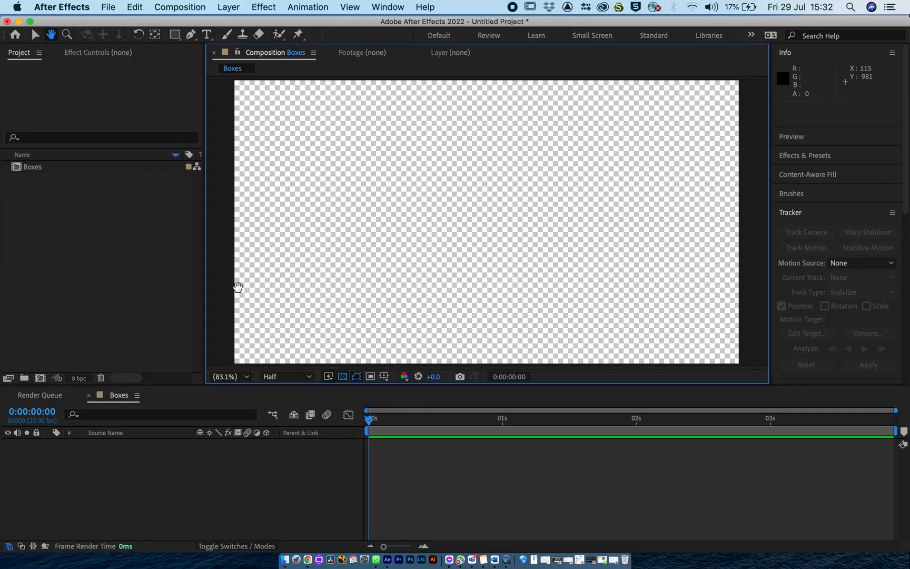
Zoom in on the composition to 400% with the Zoom tool and fit it back into the viewer.
click(68, 36)
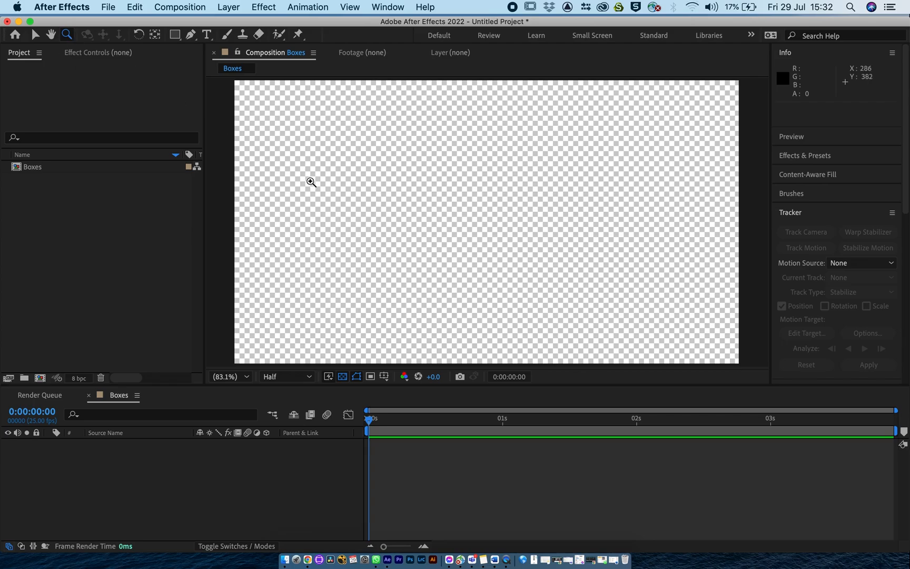
click(311, 181)
click(495, 172)
click(494, 172)
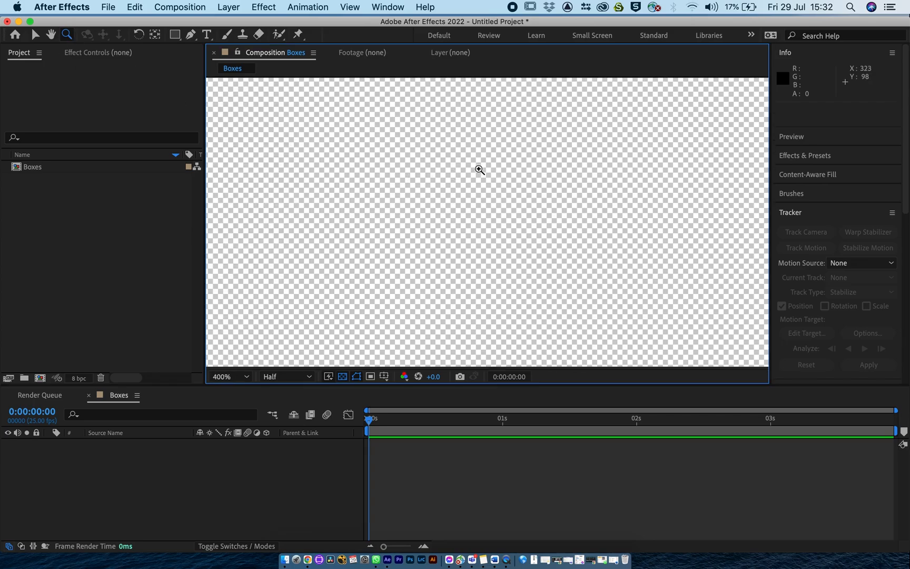
click(231, 376)
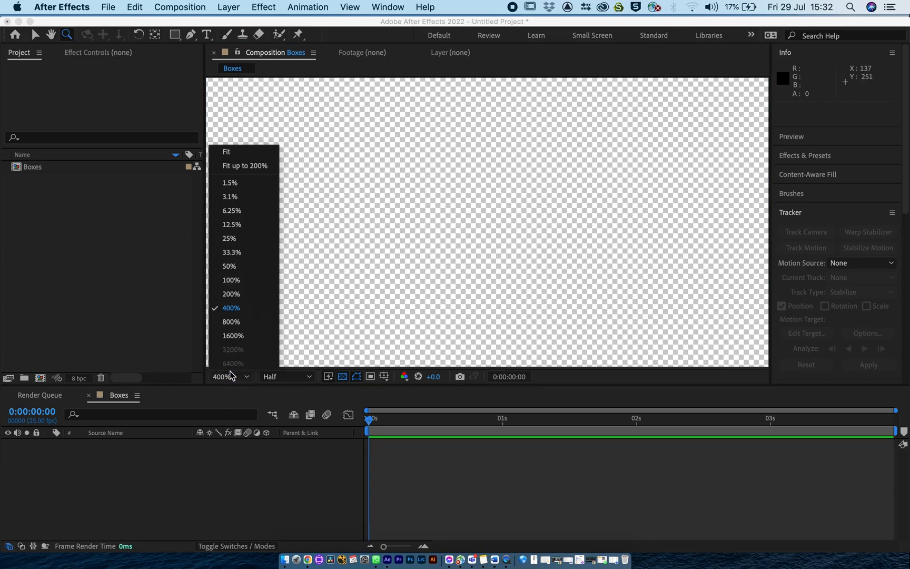
click(248, 155)
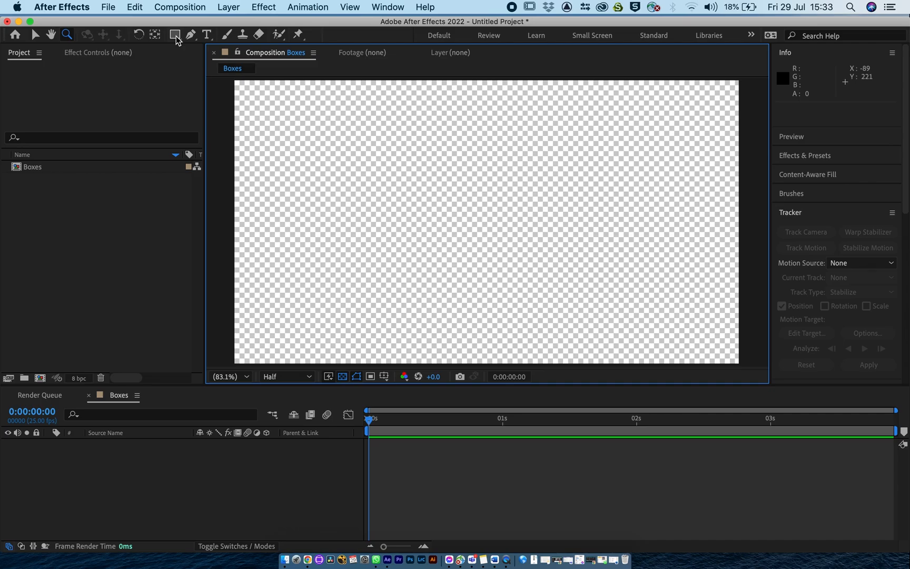
Draw a white rectangle about 792 x 545 px on a new shape layer, collapse the layer and deselect it.
click(175, 34)
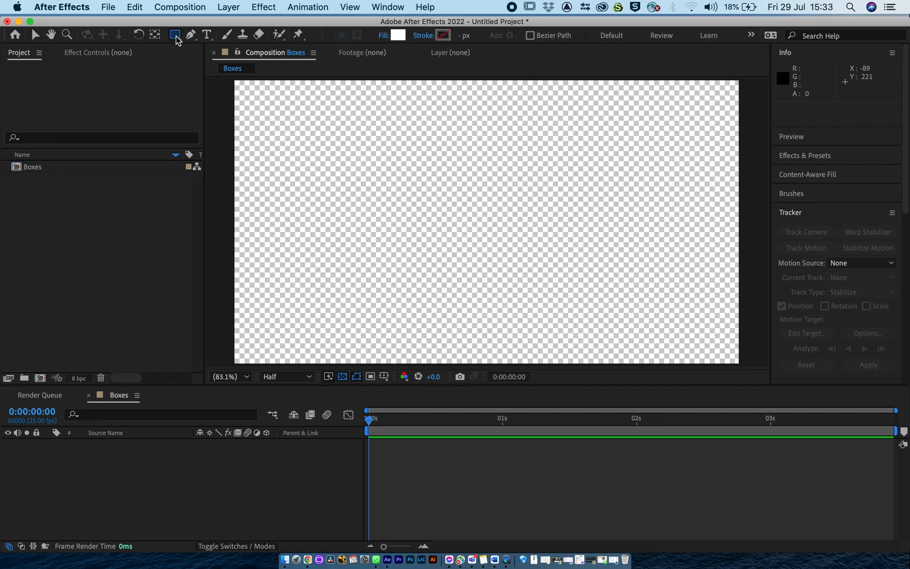
drag(345, 131, 553, 274)
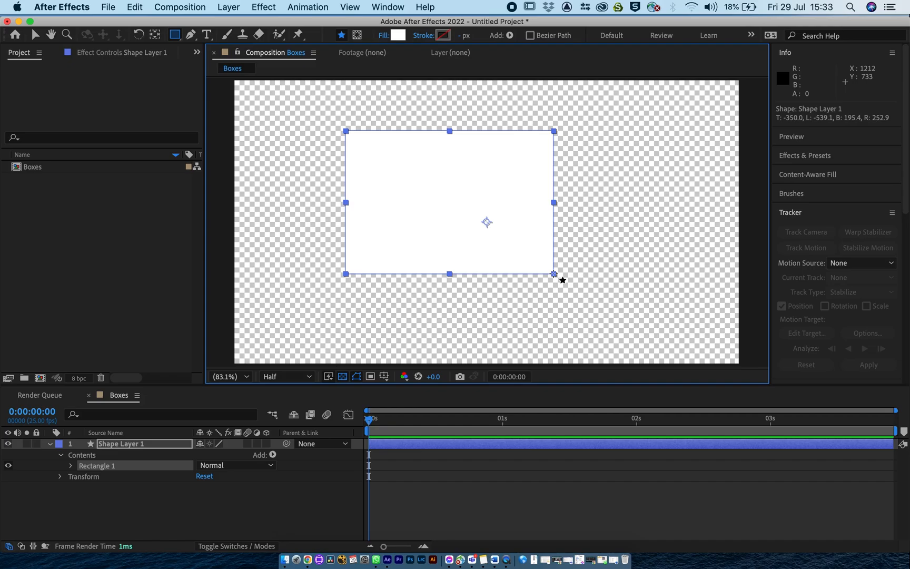
click(50, 443)
click(112, 498)
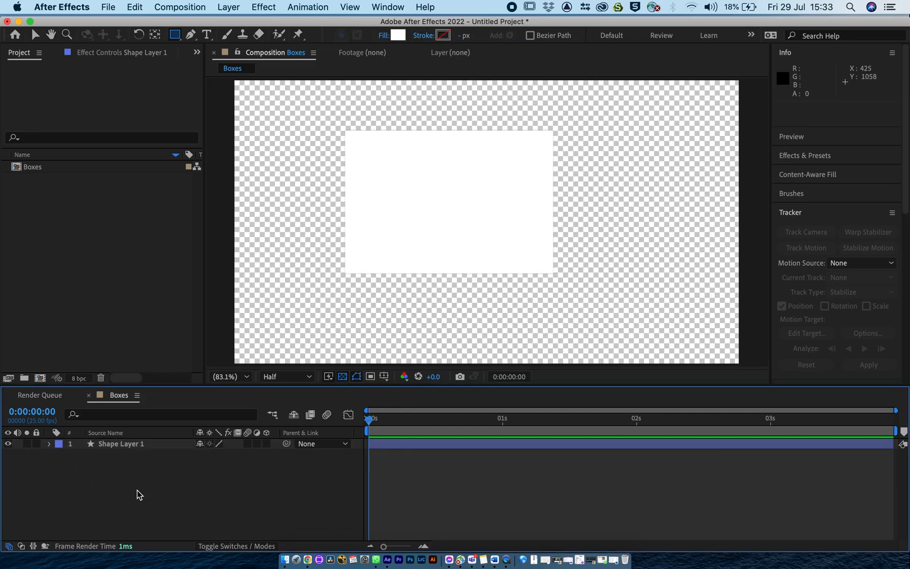
Draw an overlapping rectangle about 697 x 452 px as a separate shape layer and undo it.
drag(462, 202, 644, 319)
click(94, 453)
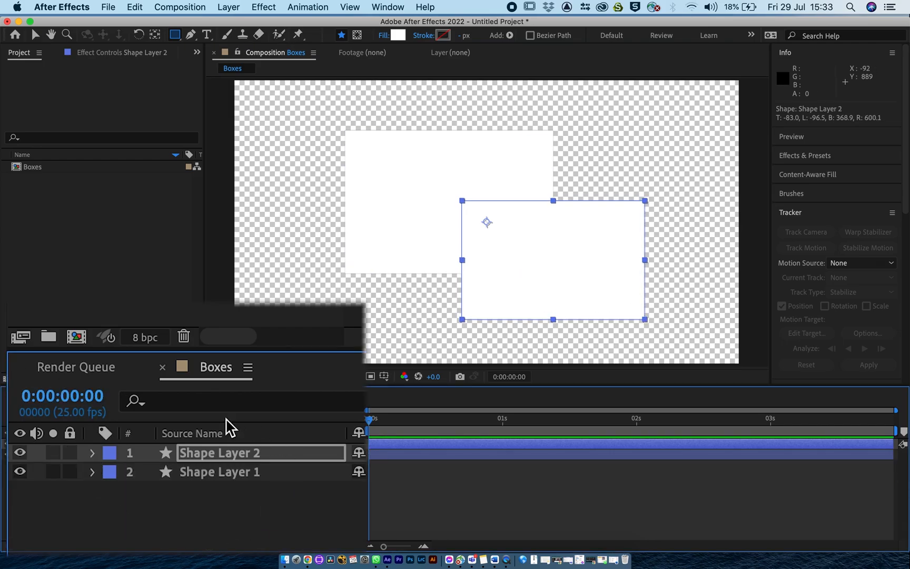
key(super+z)
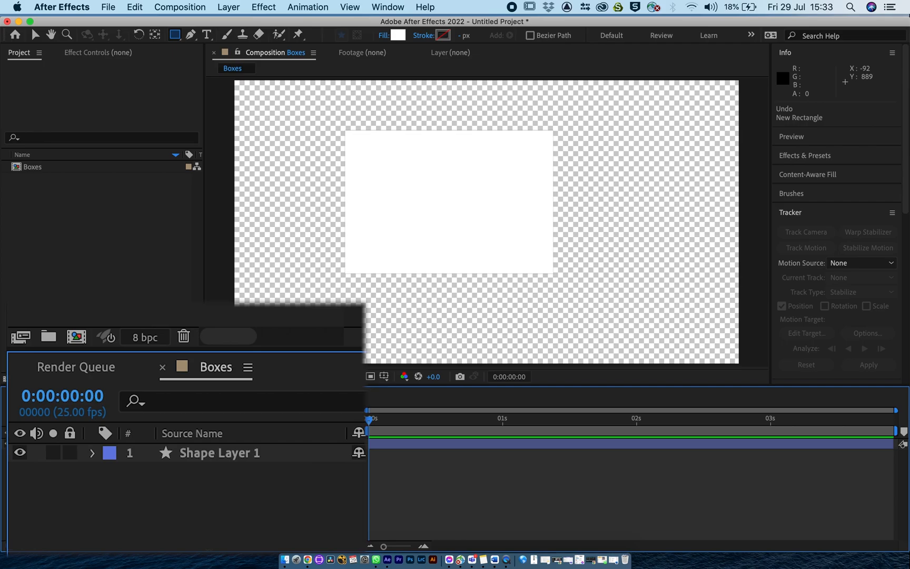
Draw a second rectangle about 791 x 629 px inside the existing Shape Layer 1 and collapse the layer.
click(205, 456)
drag(455, 185, 662, 350)
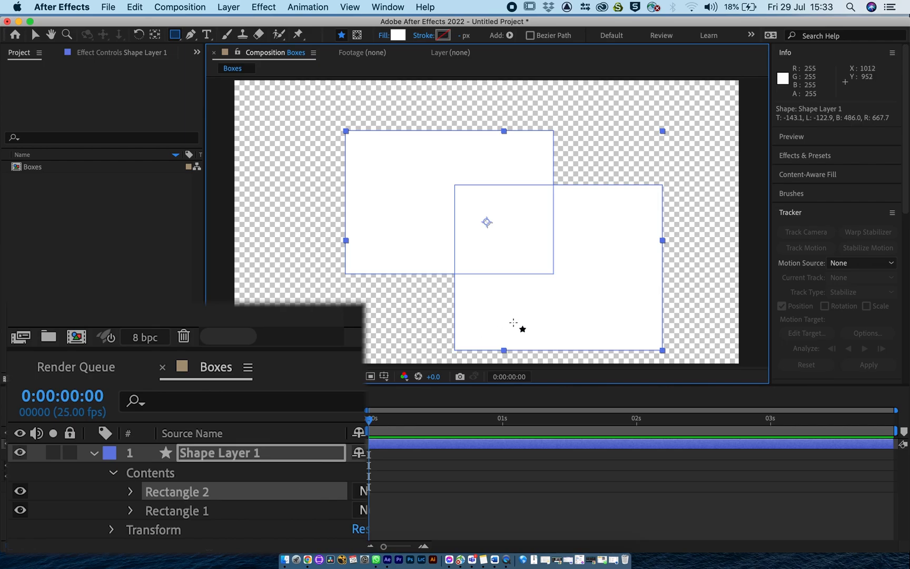
click(94, 453)
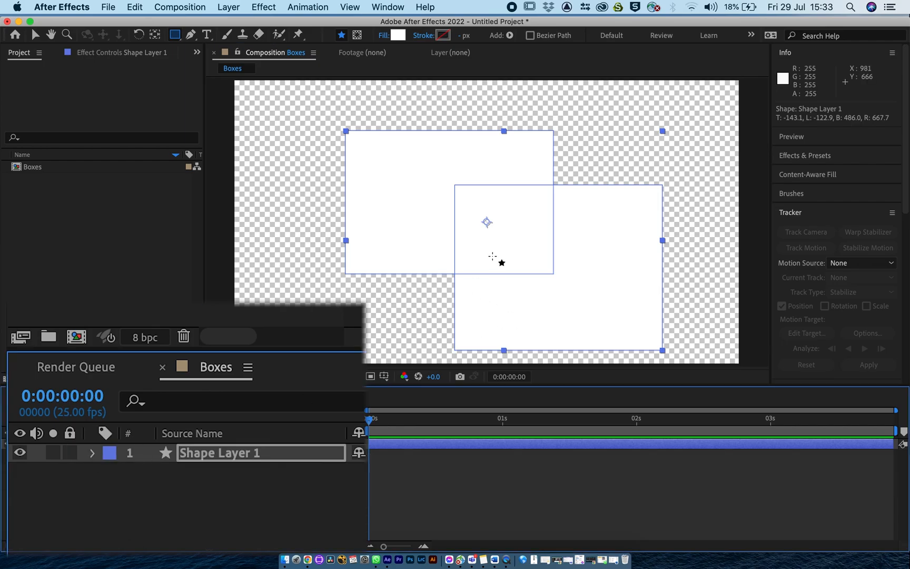
Move the two rectangles of Shape Layer 1 apart individually, and shift the whole layer slightly.
click(34, 35)
double_click(517, 259)
drag(516, 258, 557, 228)
drag(442, 157, 360, 169)
click(121, 442)
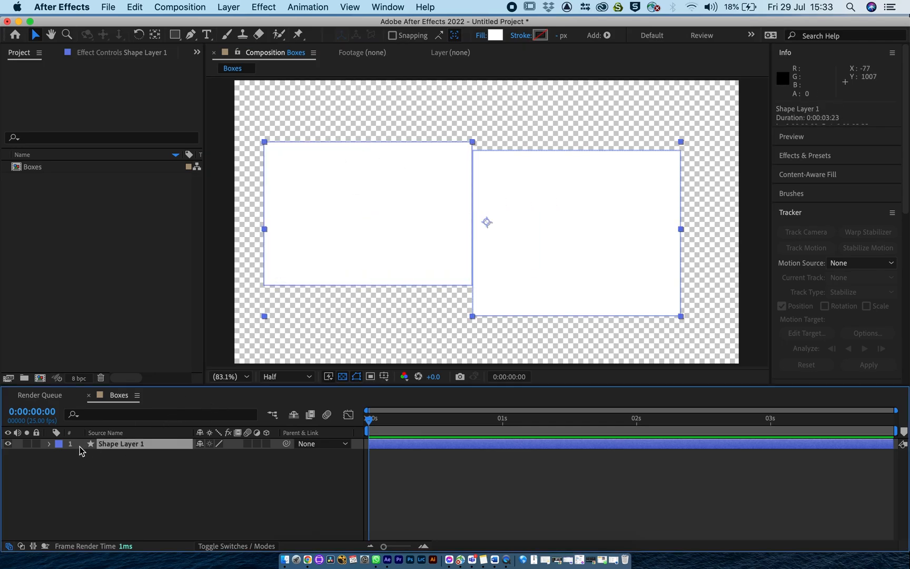
mouse_move(363, 275)
mouse_down()
mouse_move(339, 346)
mouse_move(366, 251)
mouse_move(374, 258)
mouse_move(358, 264)
mouse_up()
Undo the moves of the rectangles and delete Shape Layer 1 from the Boxes composition.
key(super+z)
key(super+z)
key(super+z)
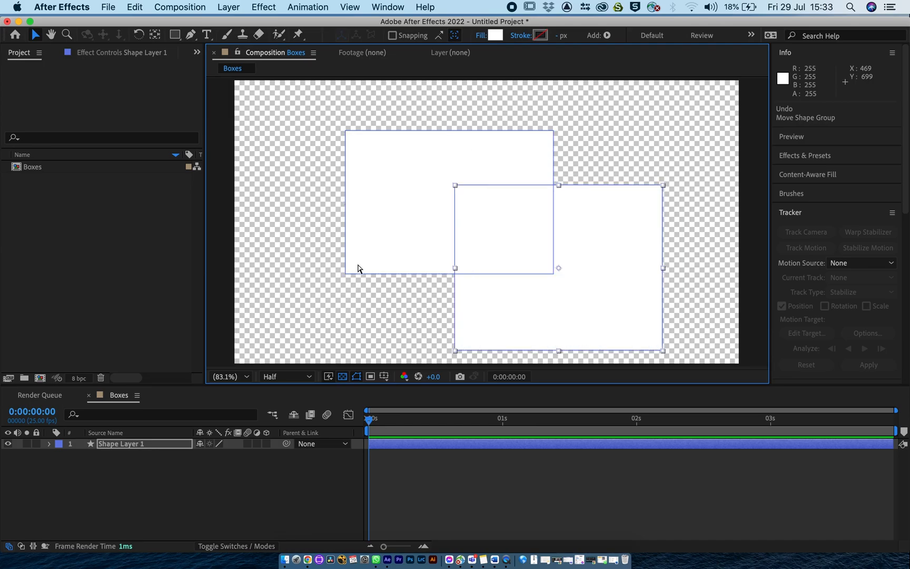
key(super+z)
click(139, 446)
key(Delete)
click(125, 481)
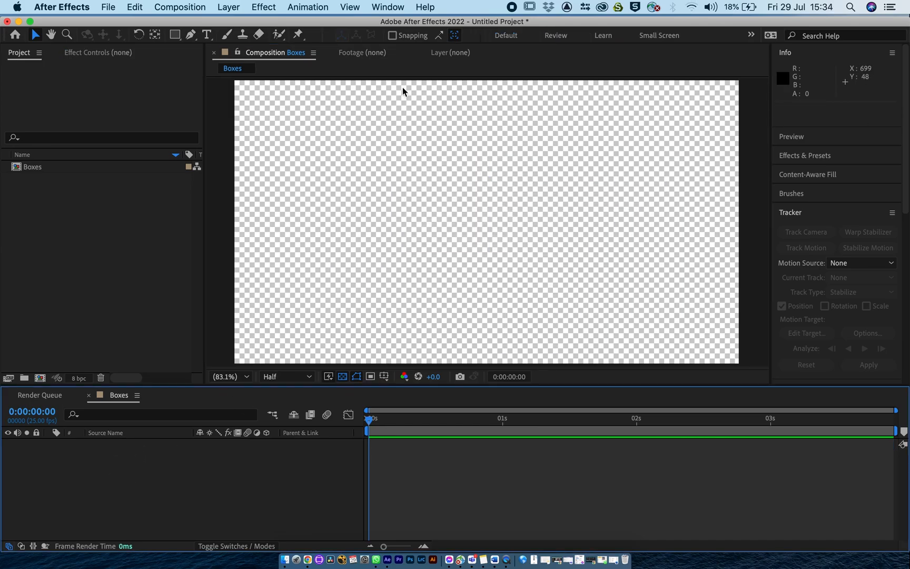
Set the Rectangle tool's fill colour to red E32222.
click(170, 36)
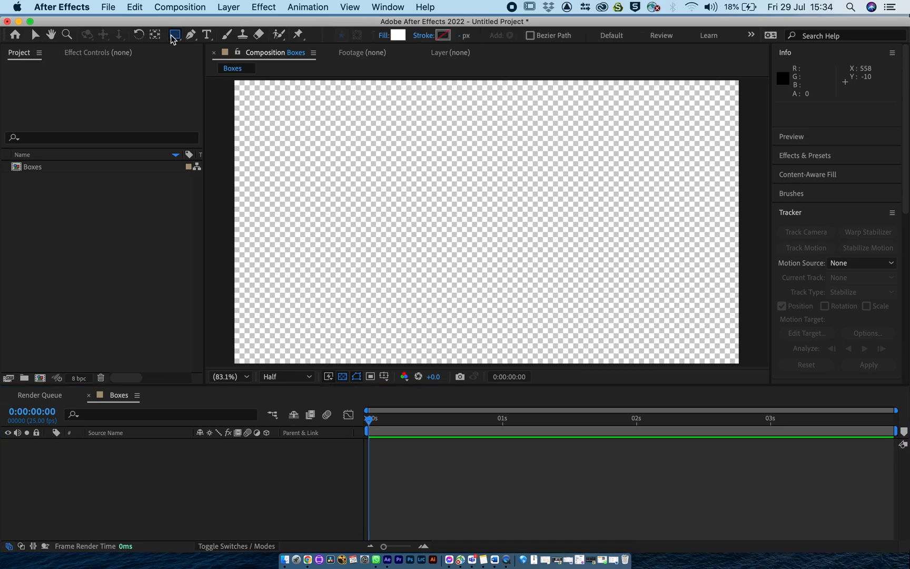
click(400, 36)
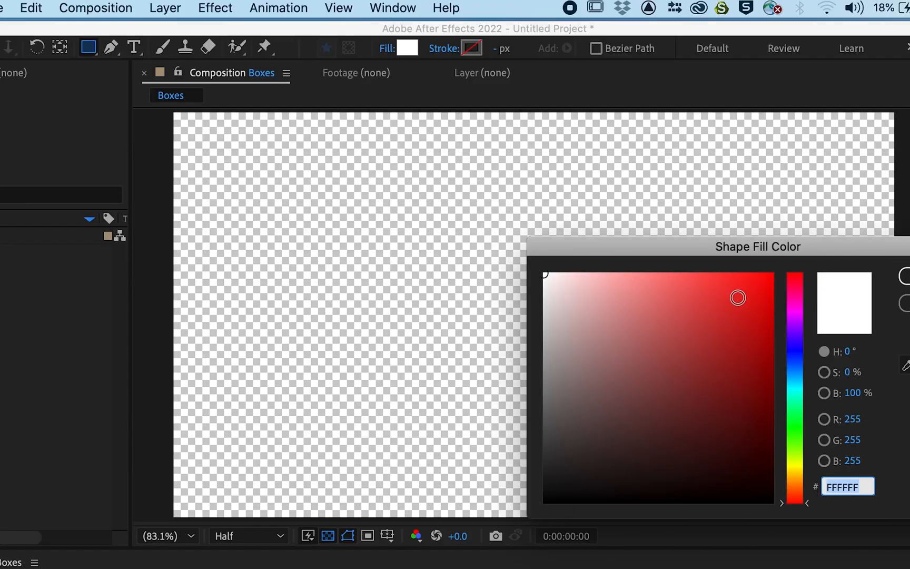
click(909, 494)
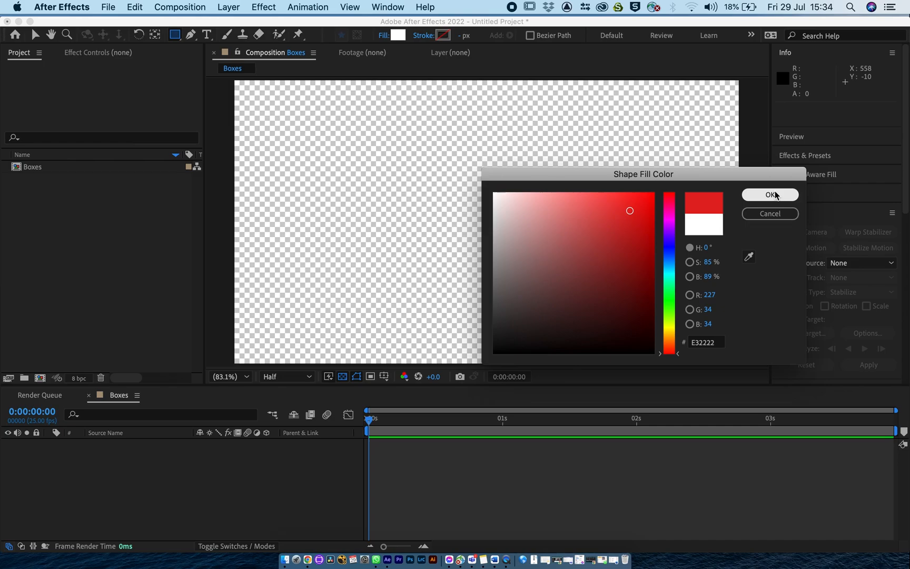
click(773, 195)
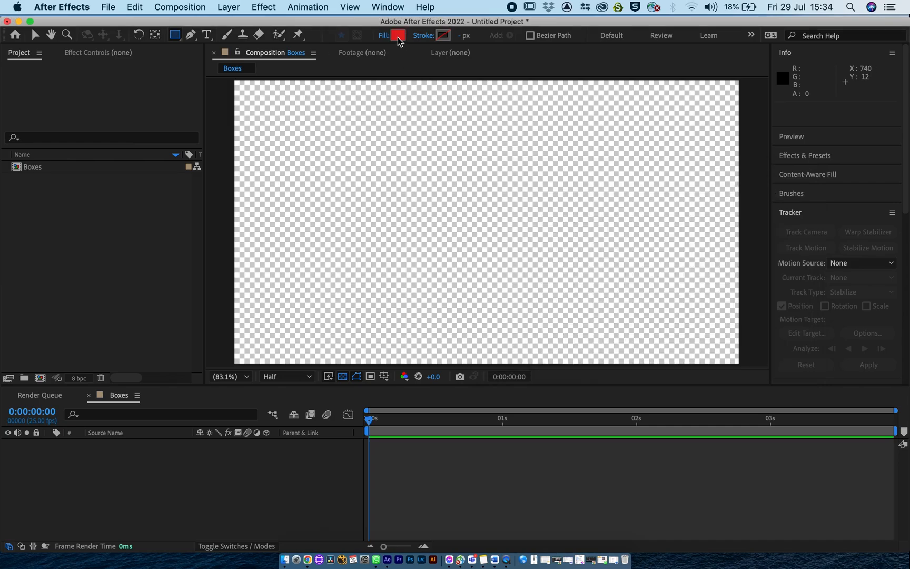
Set the Rectangle tool's stroke colour to the near-black 150607.
click(439, 38)
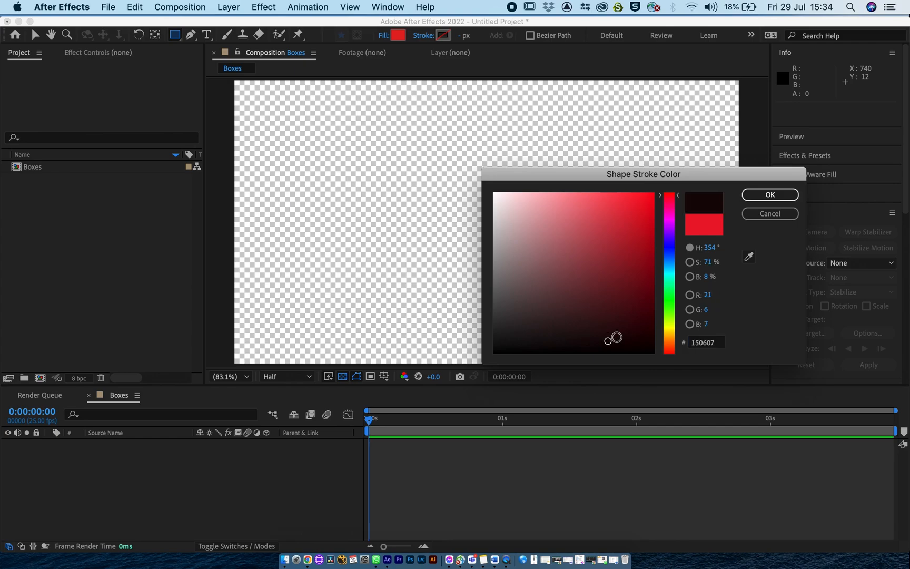
click(607, 341)
click(774, 194)
Draw a rectangle about 666 x 251 px left of the composition's centre, set its stroke width to 15 px, and activate the Selection tool.
mouse_move(350, 197)
mouse_down()
mouse_move(485, 219)
mouse_move(525, 262)
mouse_up()
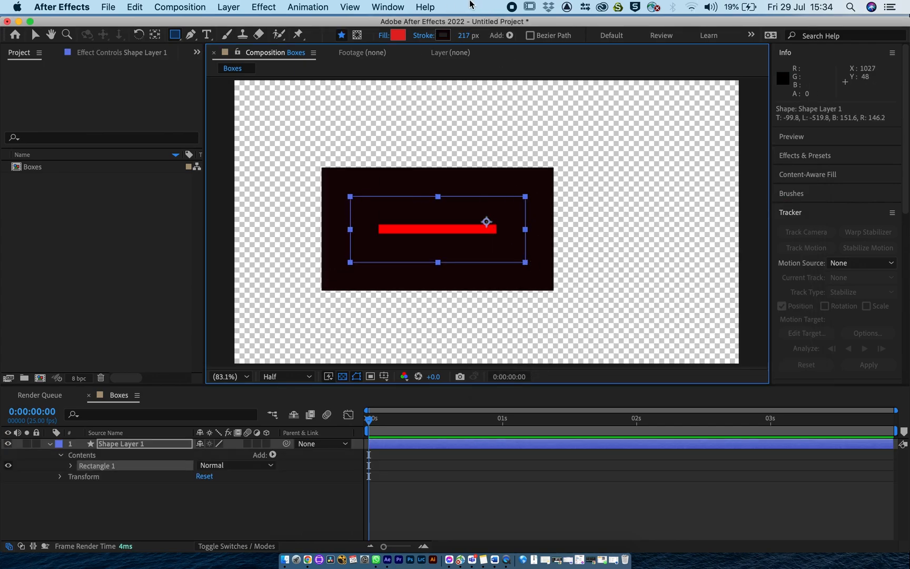
drag(465, 35, 430, 35)
mouse_move(500, 73)
mouse_down()
mouse_move(271, 84)
mouse_move(285, 83)
mouse_up()
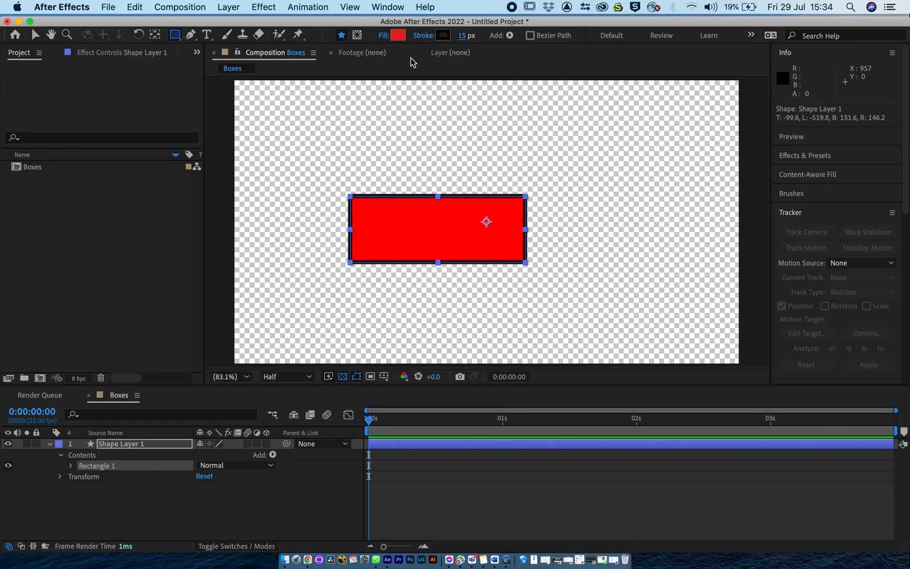
key(v)
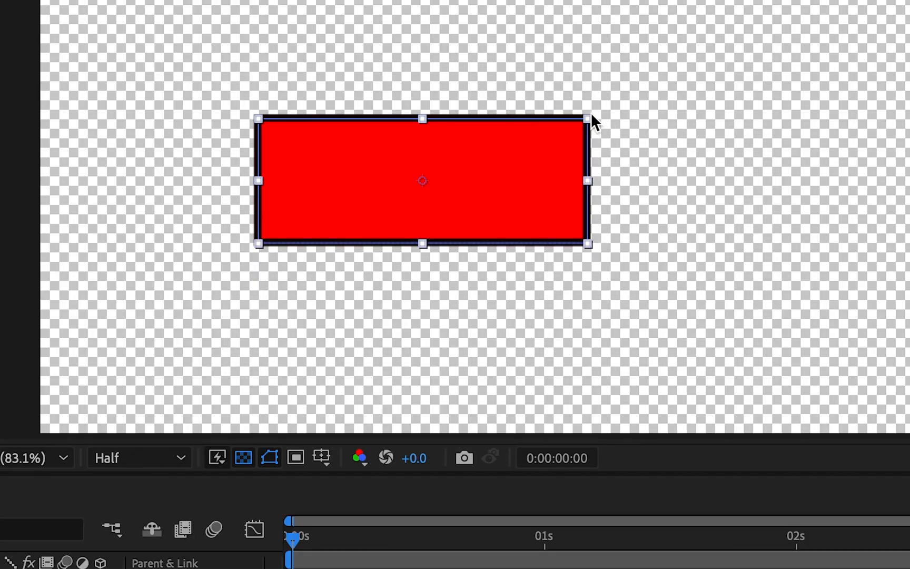
Resize the red rectangle from its corner into a narrower, taller box about as high as it is wide.
drag(526, 196, 478, 192)
drag(499, 105, 576, 61)
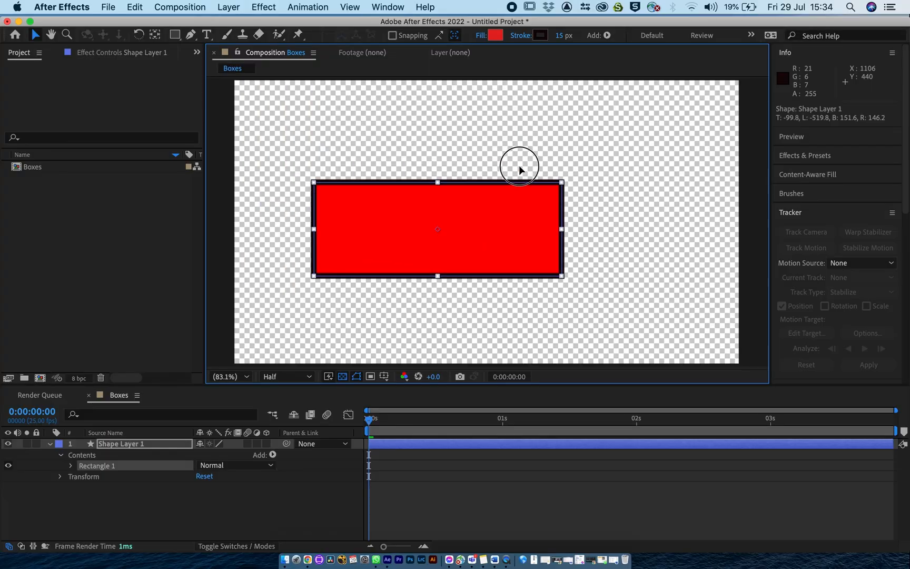
drag(519, 164, 493, 167)
Draw a second rectangle, a square about 517 px wide, right of the composition's centre and delete Rectangle 1.
click(174, 35)
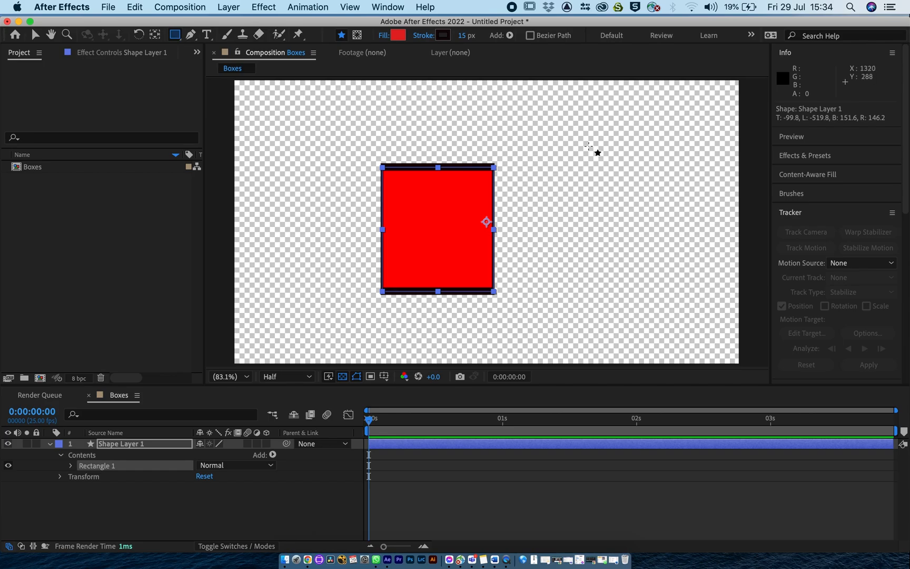
drag(561, 137, 696, 232)
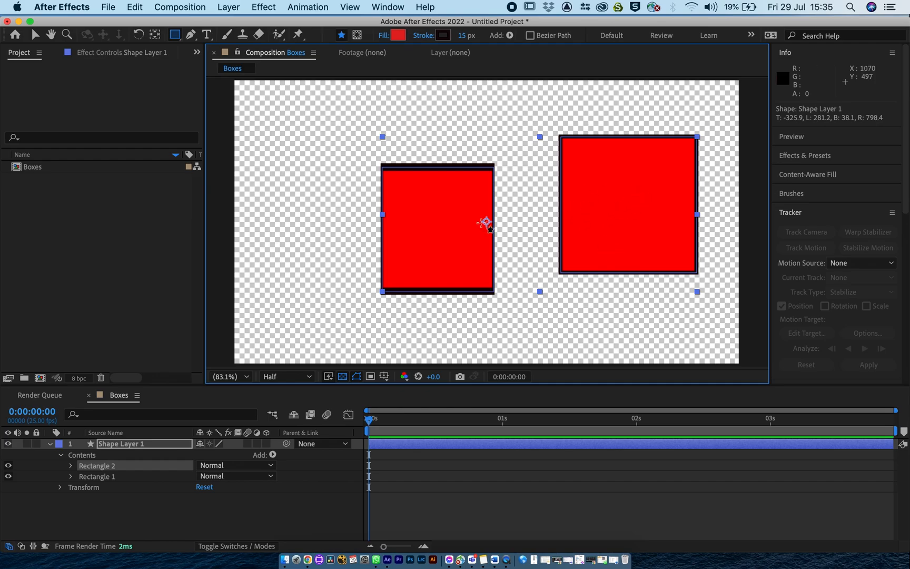
click(88, 477)
key(Delete)
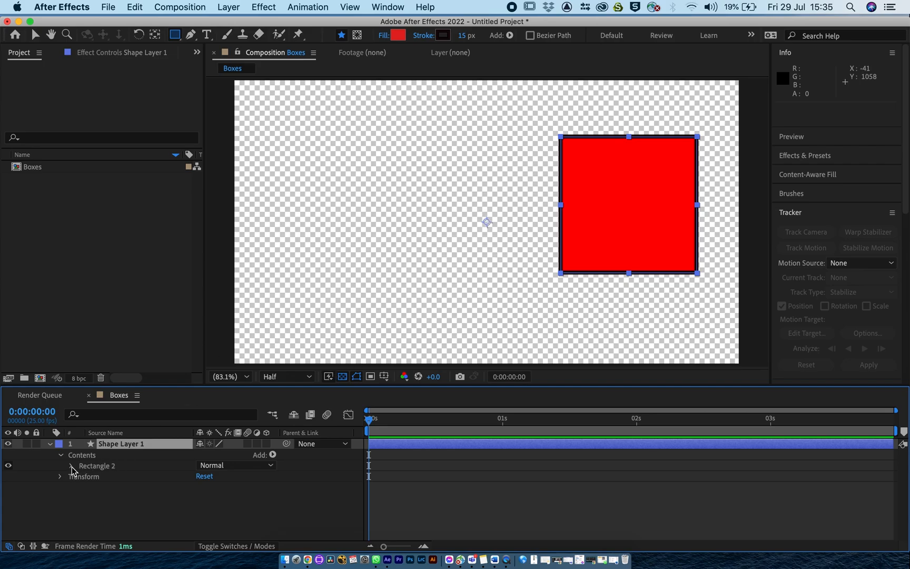
Turn off the composition's transparency grid and expand Shape Layer 1's Transform properties with its Contents collapsed.
click(61, 455)
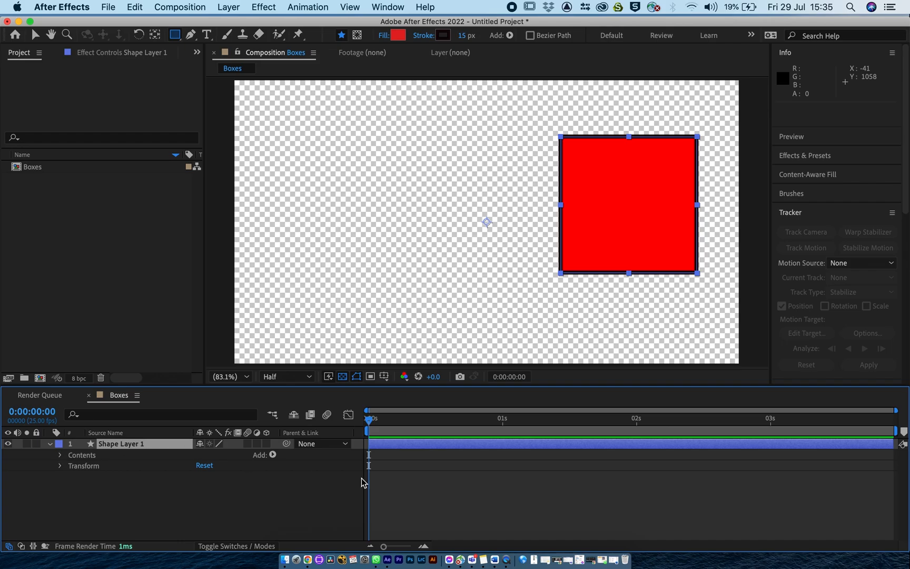
click(343, 376)
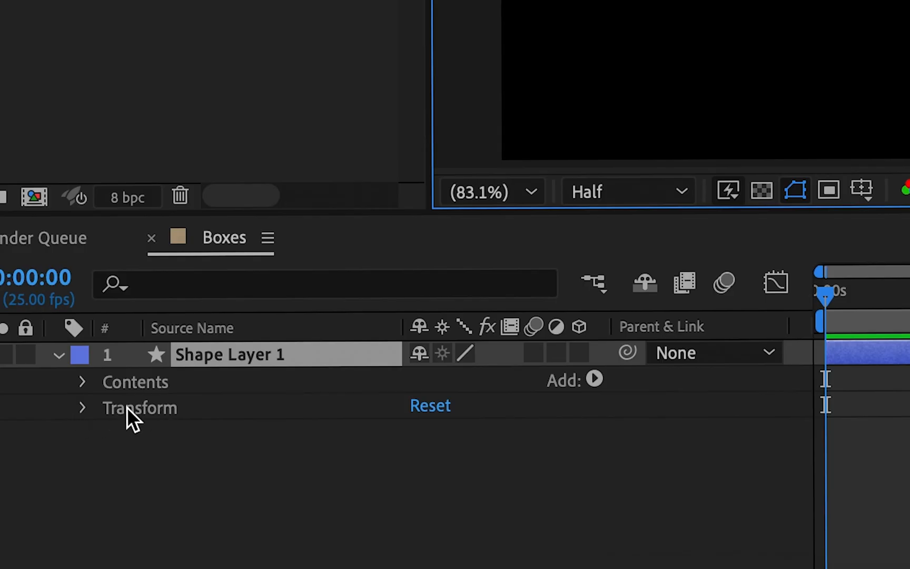
click(128, 408)
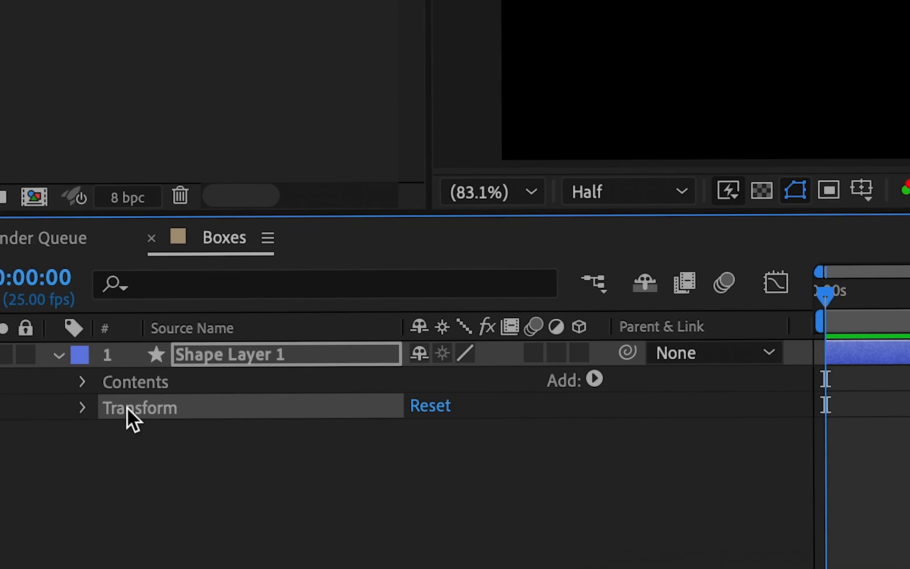
click(83, 408)
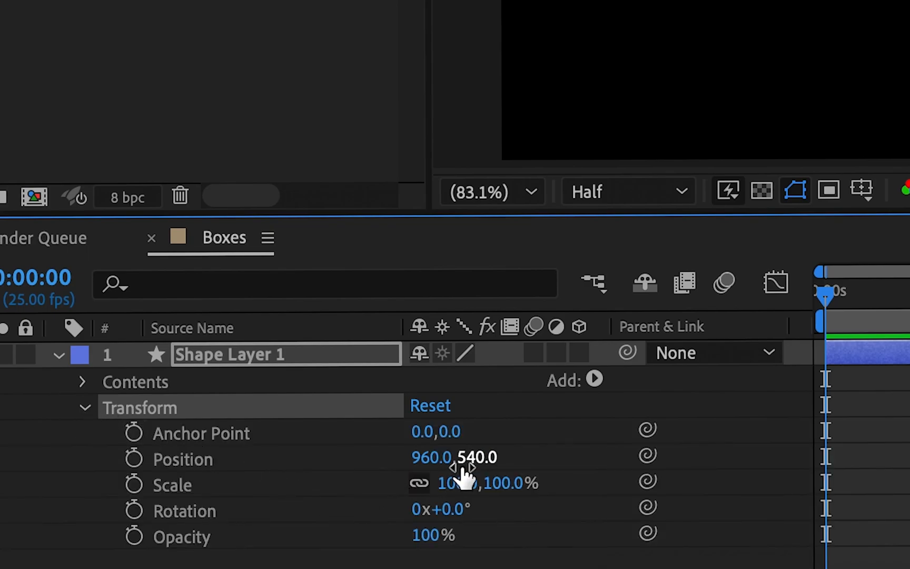
Examine Shape Layer 1's Position, Scale, Rotation and Opacity properties one by one.
click(167, 461)
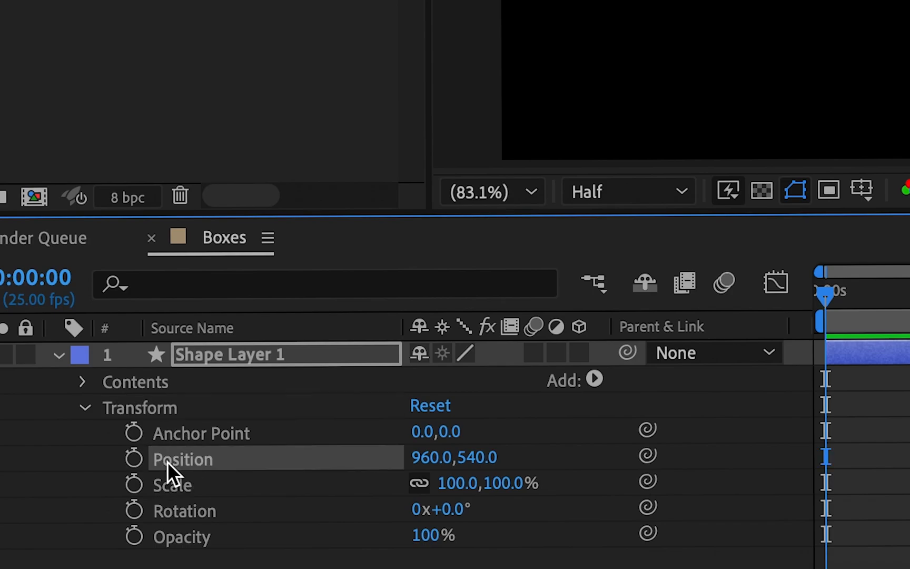
click(170, 483)
click(181, 508)
click(181, 534)
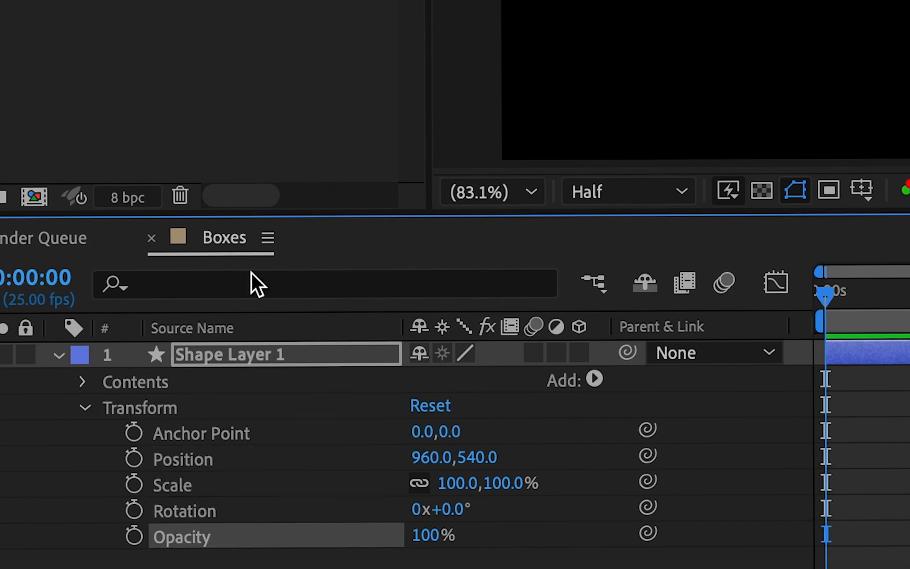
key(F3)
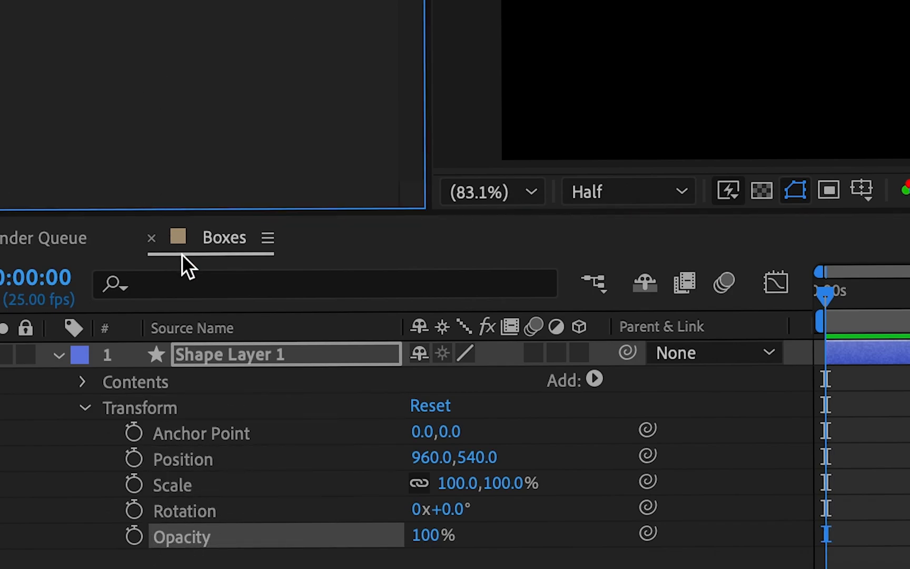
click(195, 362)
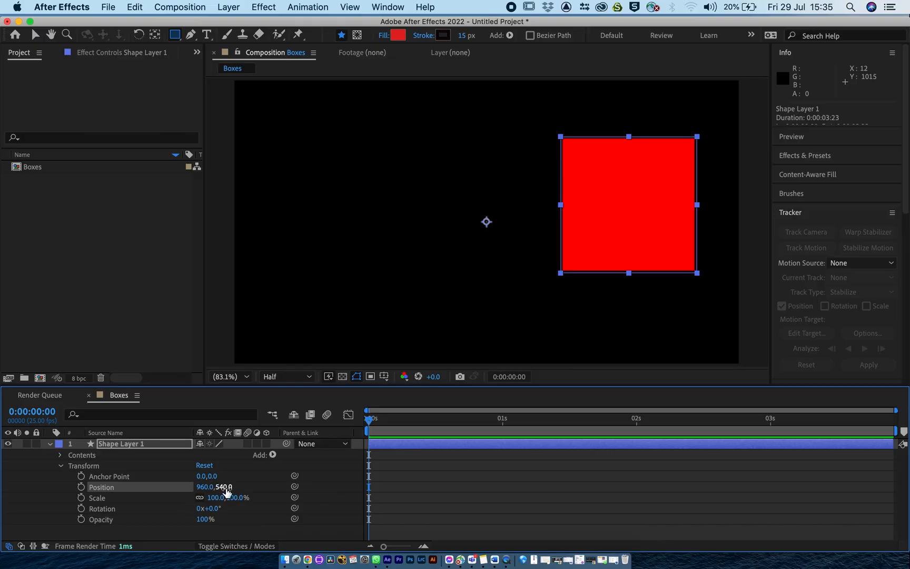
Move the box left in the composition with the Selection tool and adjust its Position to 765, 529.
click(225, 488)
click(36, 32)
drag(610, 178, 523, 184)
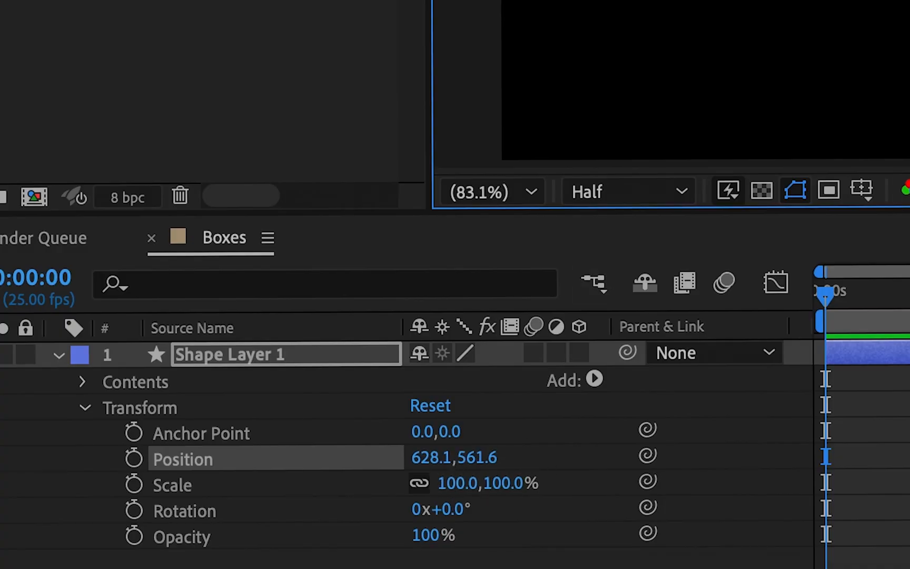
drag(895, 16, 876, 5)
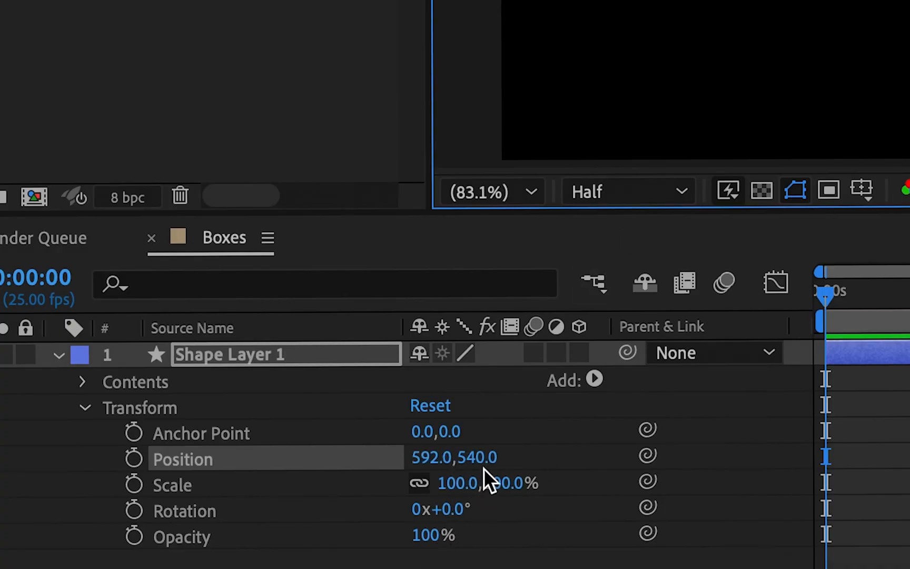
drag(485, 457, 527, 458)
drag(427, 457, 680, 456)
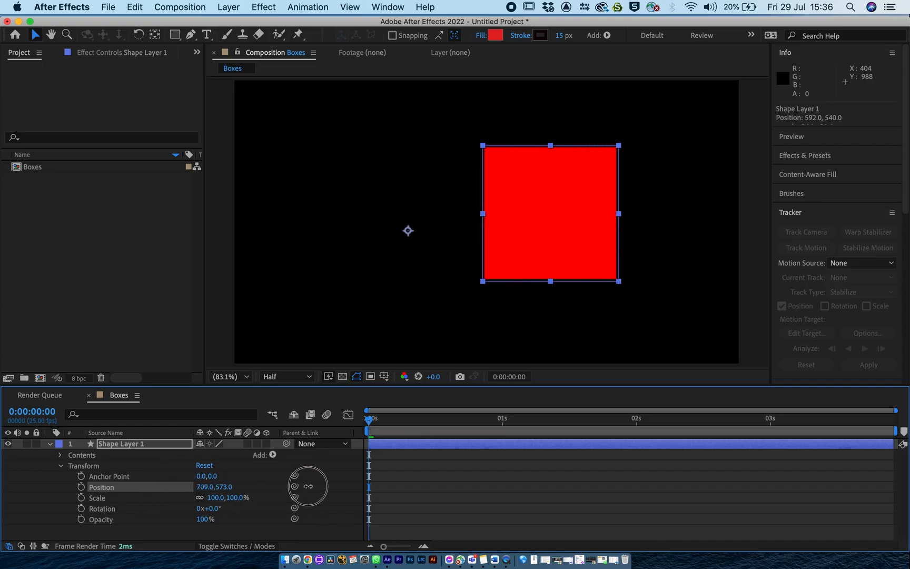
Try out larger sizes for the box, undo the surplus value changes and set its Scale to 84%.
drag(308, 485, 317, 487)
drag(218, 493, 345, 495)
key(super+z)
key(super+z)
key(super+z)
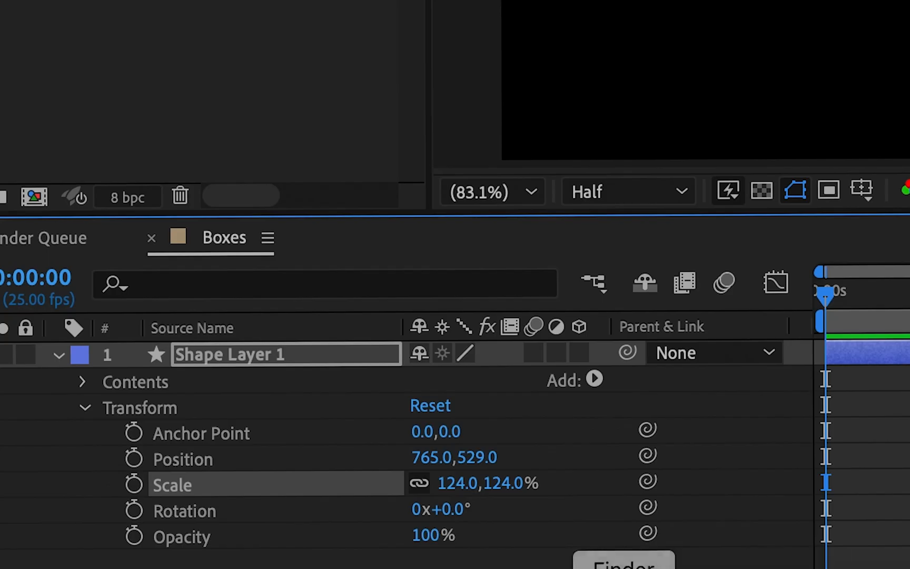
drag(504, 491, 415, 462)
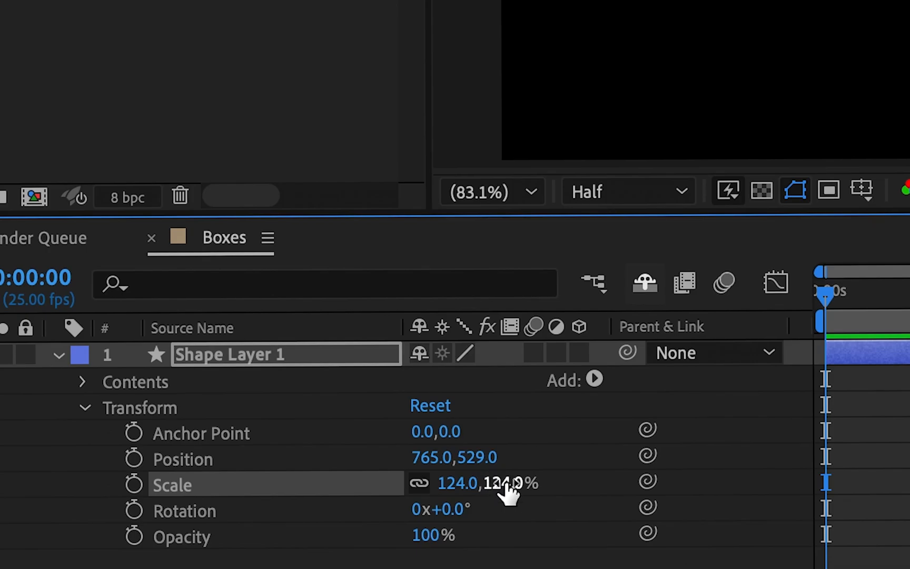
mouse_move(198, 489)
mouse_down()
mouse_move(288, 494)
mouse_move(220, 493)
mouse_move(342, 518)
mouse_move(192, 478)
mouse_up()
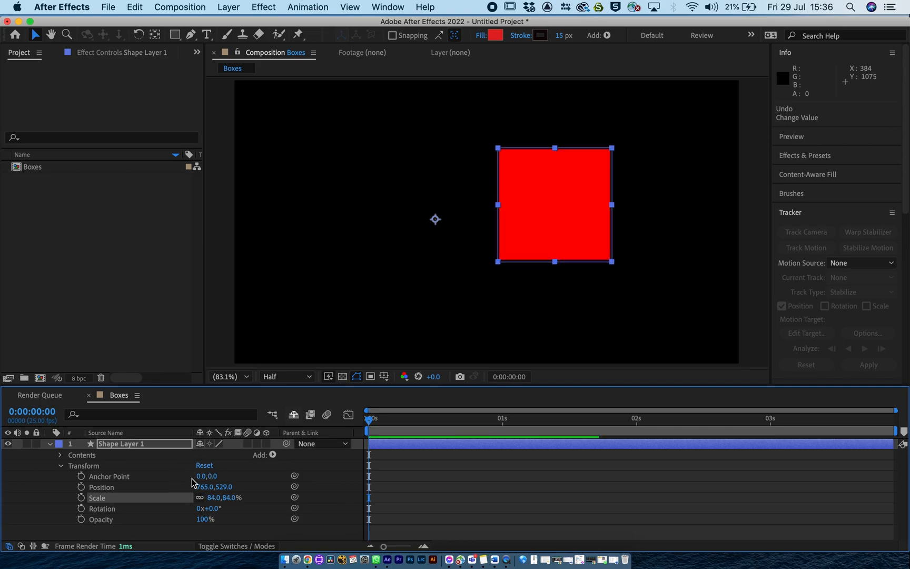
Try setting Shape Layer 1's Anchor Point to 553, -54, and undo the change.
click(101, 477)
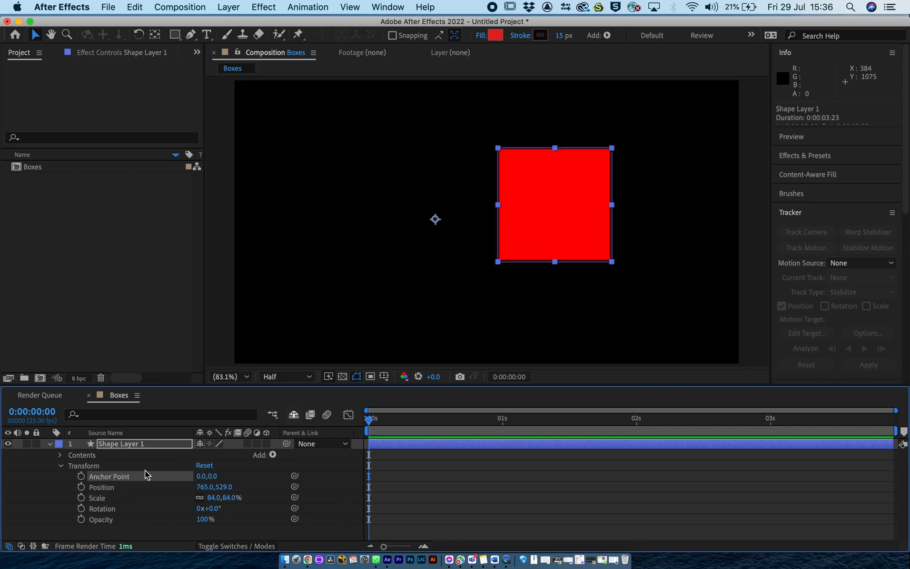
click(210, 477)
drag(210, 476, 909, 498)
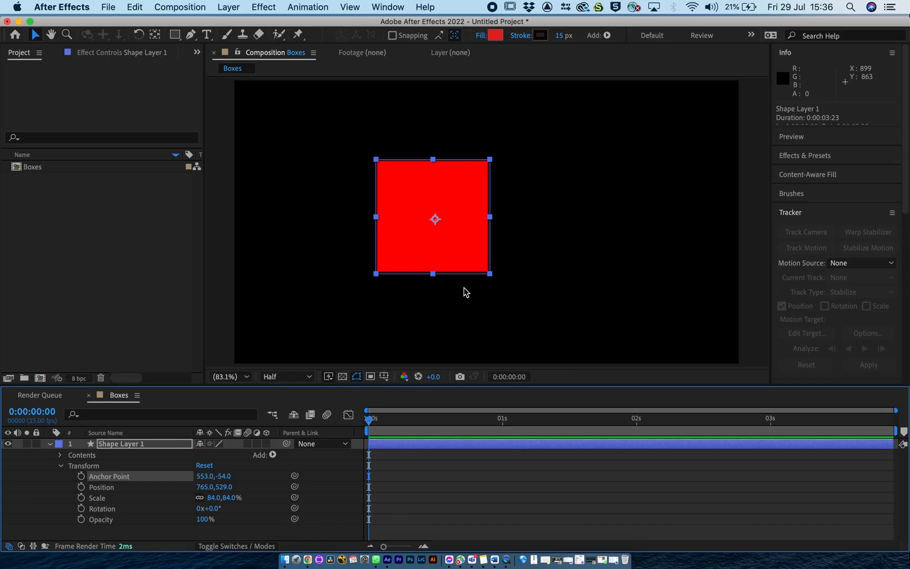
key(super+z)
key(super+z)
key(super+z)
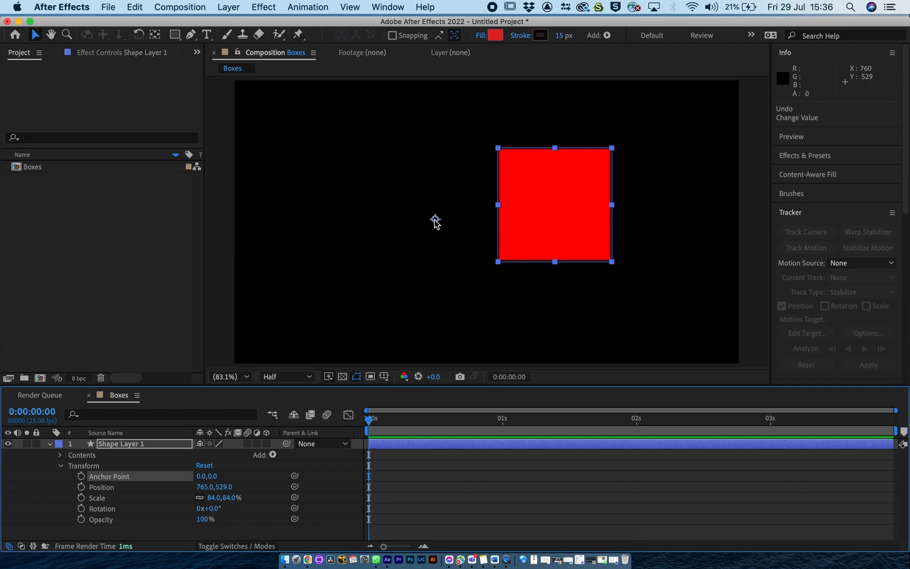
Move the anchor point to the centre of the box with the Pan Behind tool and reactivate the Selection tool.
key(y)
drag(434, 220, 556, 207)
key(v)
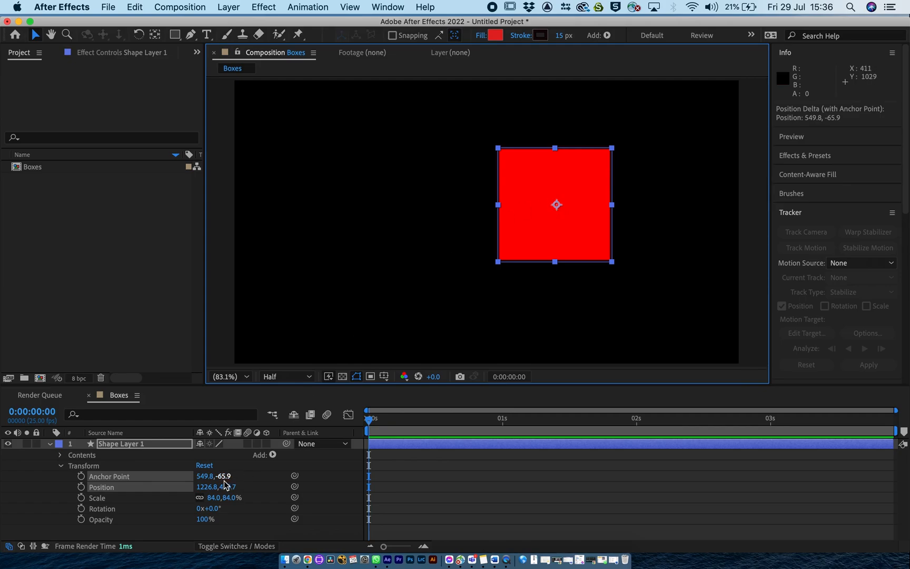
Set the box's Scale to 94%, and try stretching it with proportions unlinked, undoing the stretch.
drag(225, 497, 208, 469)
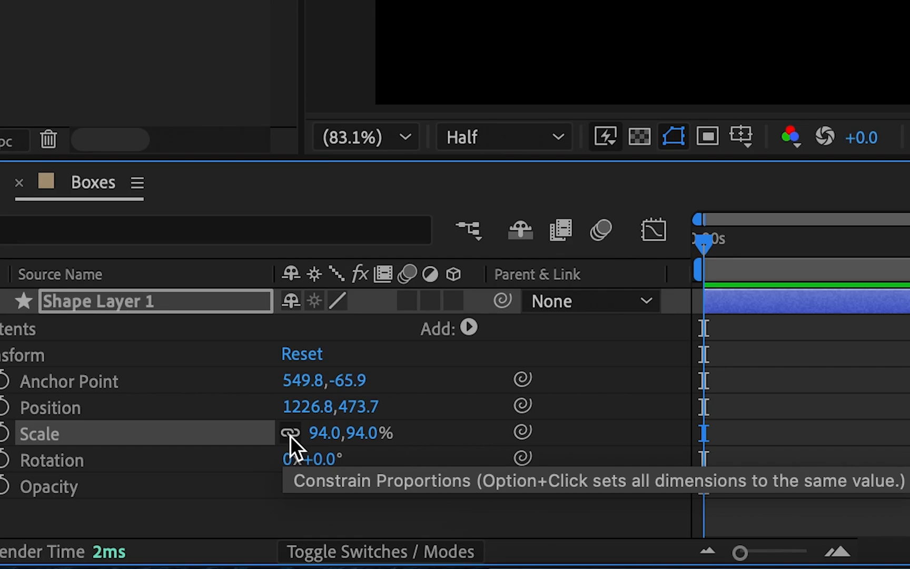
click(290, 436)
drag(369, 433, 237, 395)
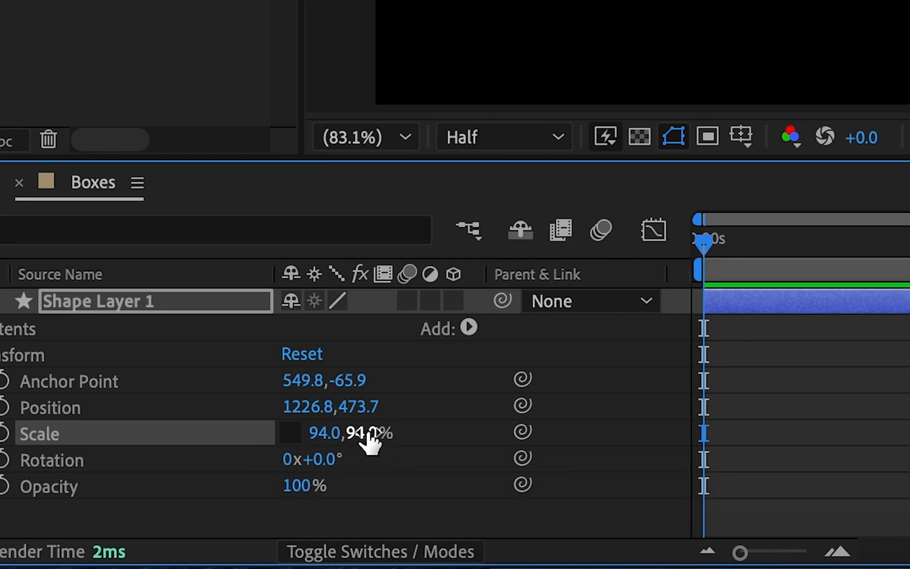
drag(179, 481, 232, 500)
key(super+z)
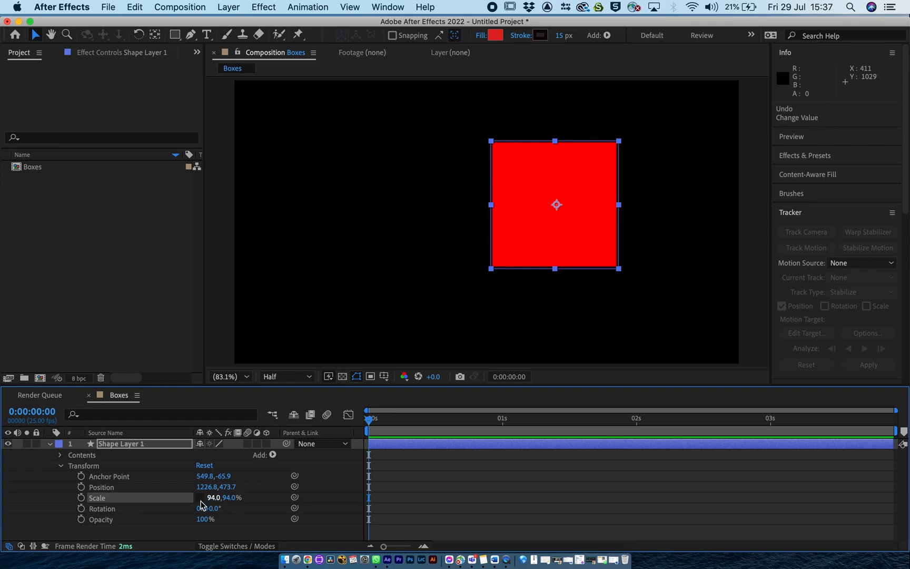
Move the box to about 296, 296 in the composition's upper left and try resizing it by a corner, undoing each attempt.
drag(573, 224, 329, 177)
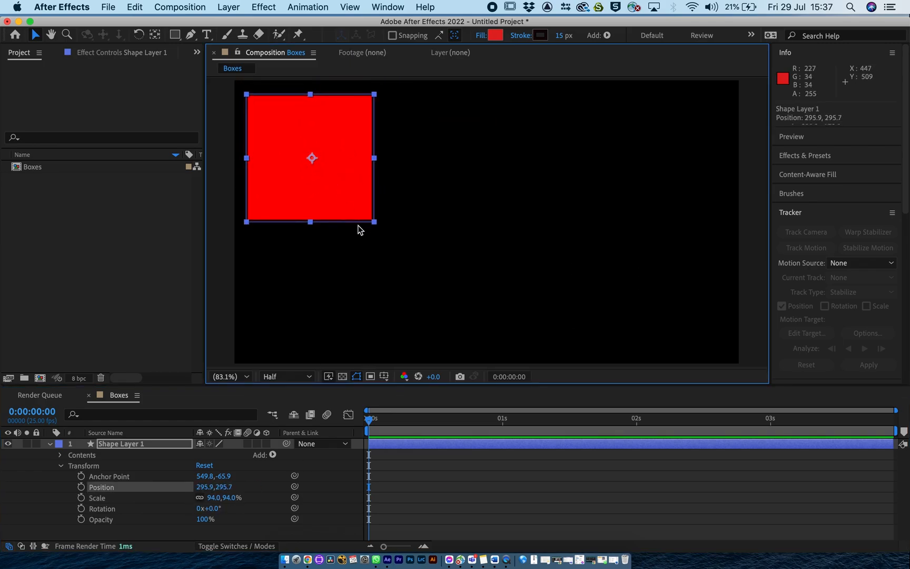
mouse_move(373, 223)
mouse_down()
mouse_move(339, 189)
mouse_move(386, 220)
mouse_up()
click(386, 220)
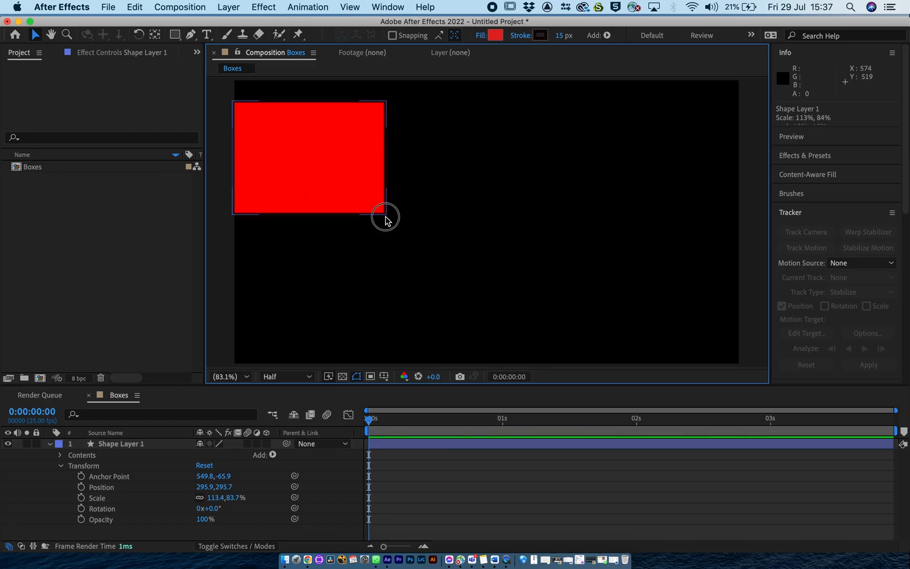
key(super+z)
drag(373, 222, 340, 193)
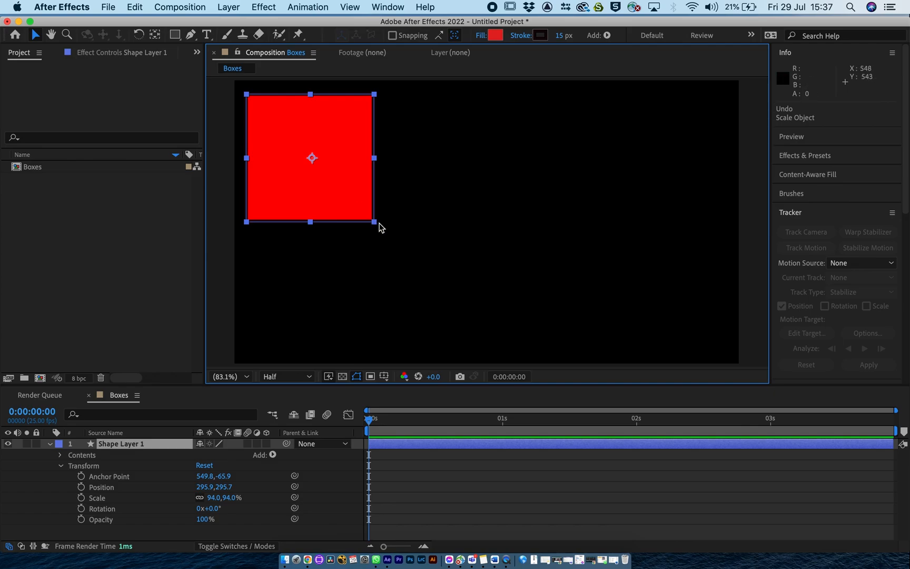
drag(375, 223, 338, 188)
key(super+z)
Scale the box proportionally to 36.9%, place it at 211.8, 175.4 near the composition's upper-left corner, and deselect it.
click(373, 226)
click(343, 199)
mouse_move(373, 224)
mouse_down()
mouse_move(362, 189)
mouse_move(338, 184)
mouse_move(305, 137)
mouse_up()
click(272, 182)
click(82, 509)
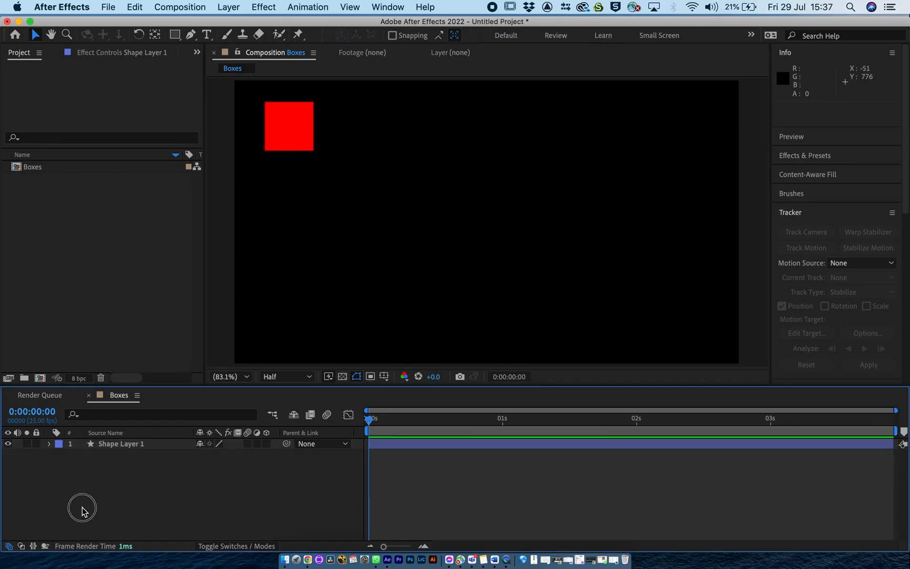
Duplicate Shape Layer 1 and place the duplicate, Shape Layer 2, beneath it in the layer order.
click(123, 444)
key(super+d)
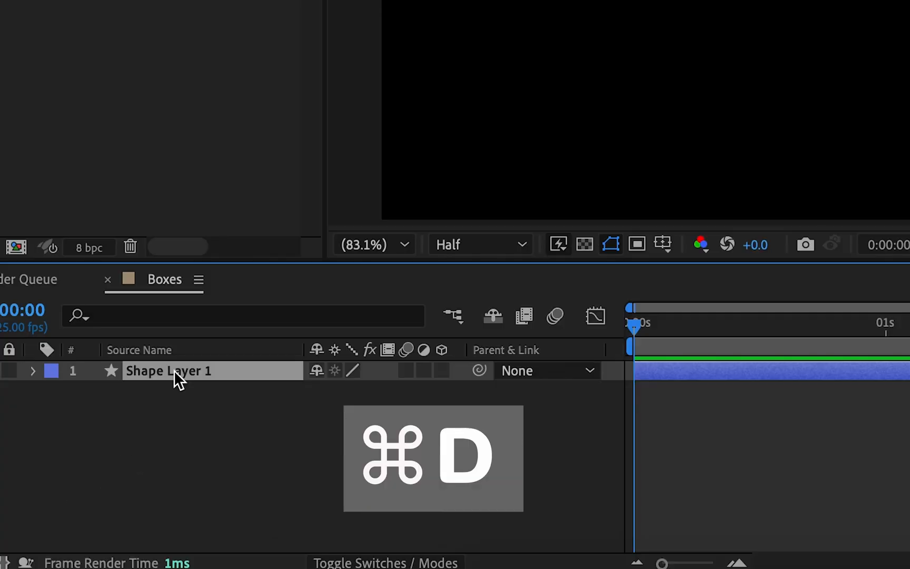
click(154, 390)
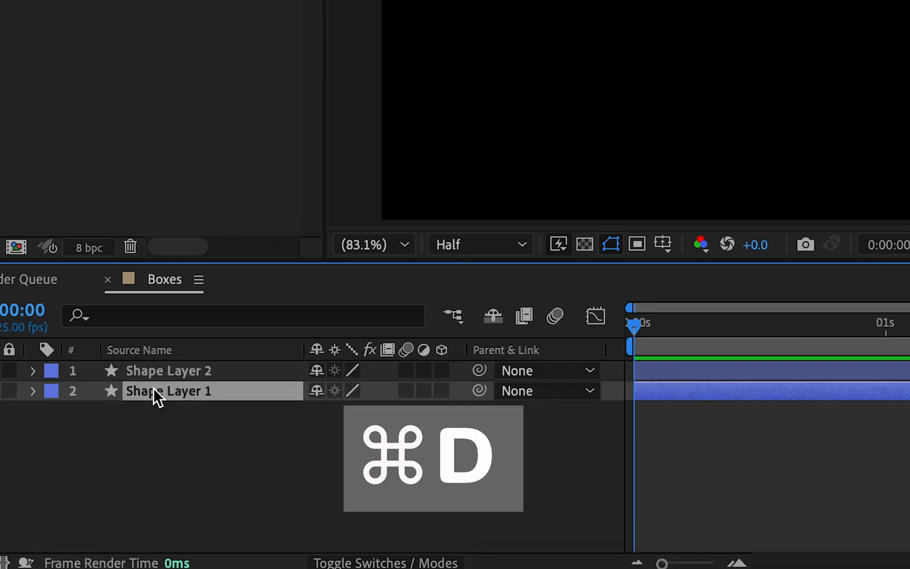
drag(148, 373, 142, 432)
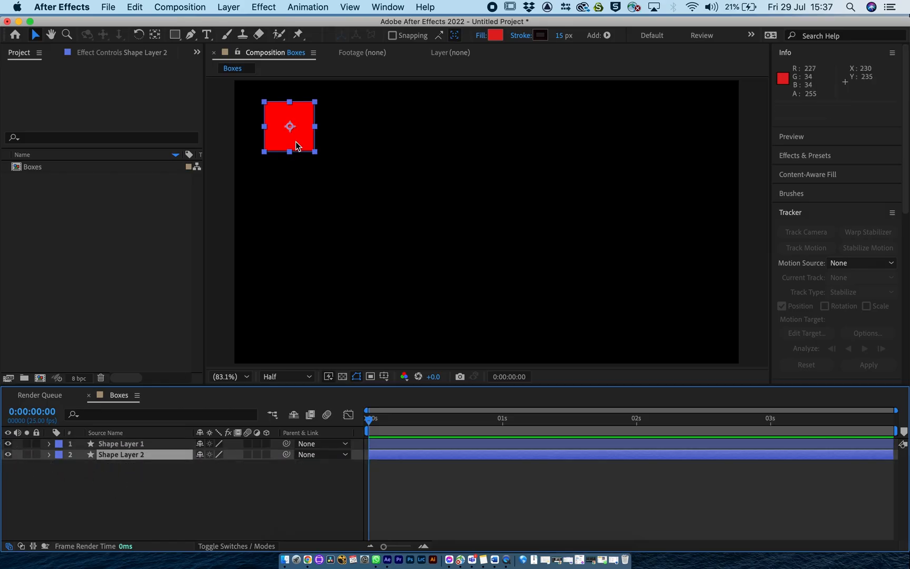
Set Shape Layer 2's vertical Position to 537.4 so its box sits directly beneath the first one.
click(49, 454)
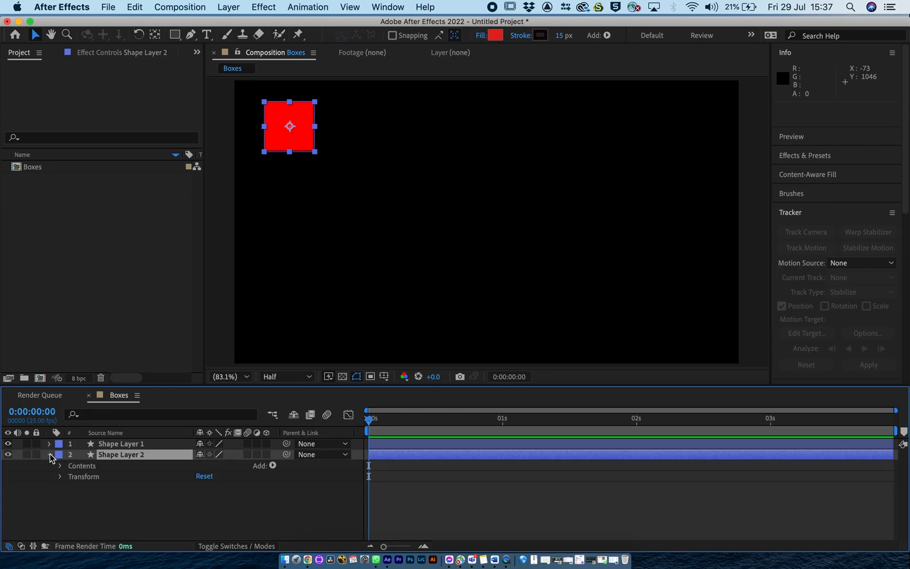
drag(294, 128, 291, 221)
key(super+z)
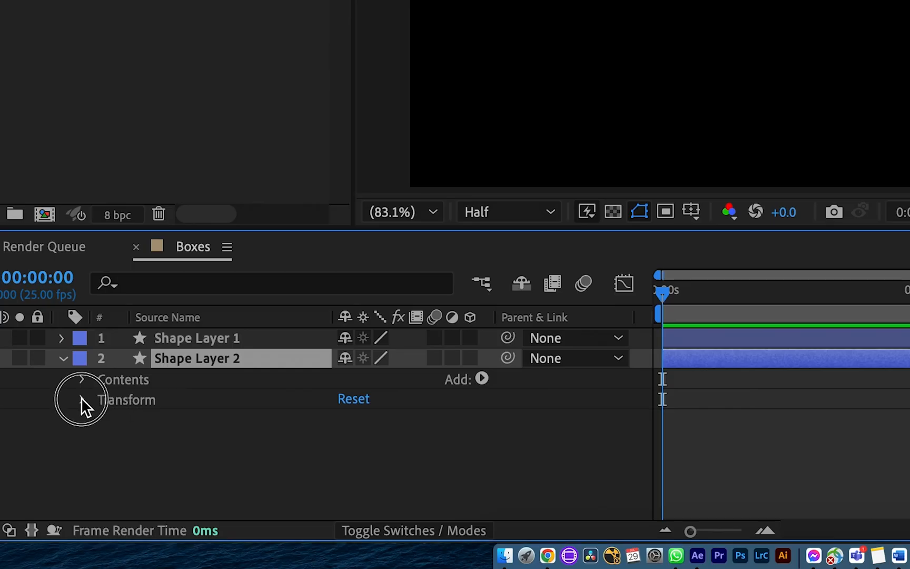
click(60, 476)
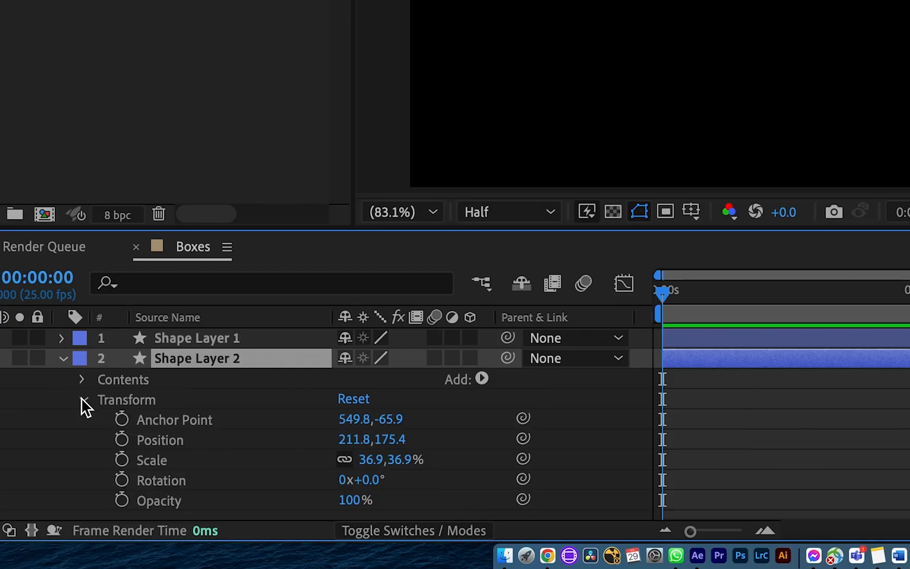
drag(389, 439, 909, 445)
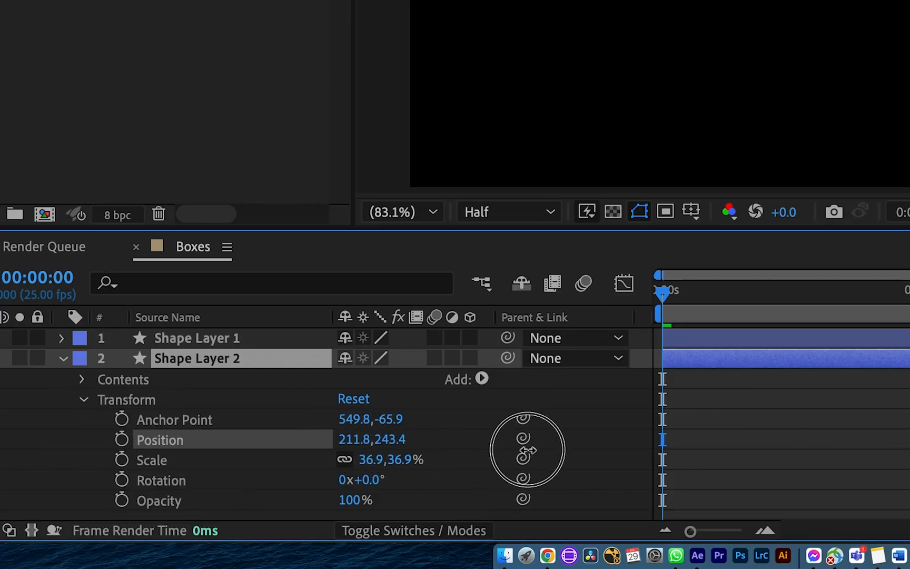
drag(513, 500, 455, 498)
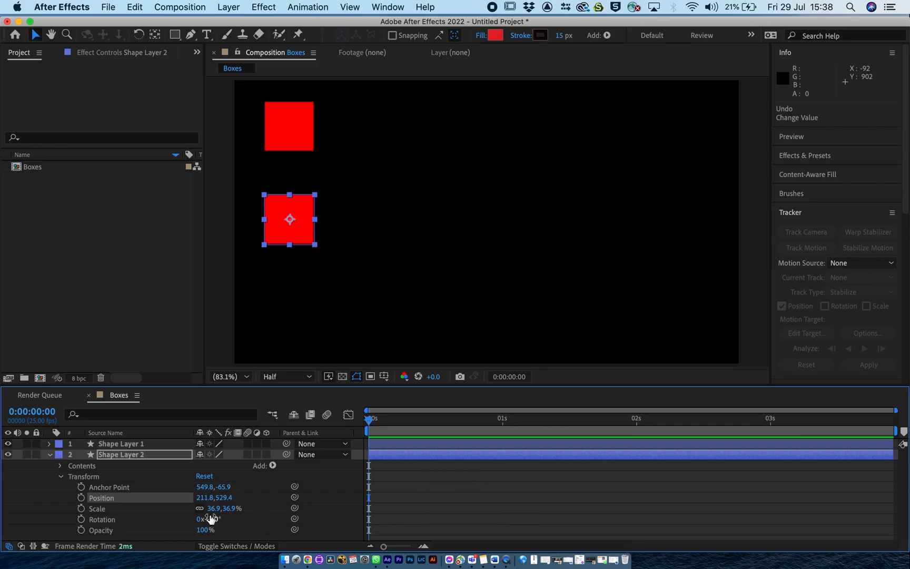
drag(223, 501, 223, 501)
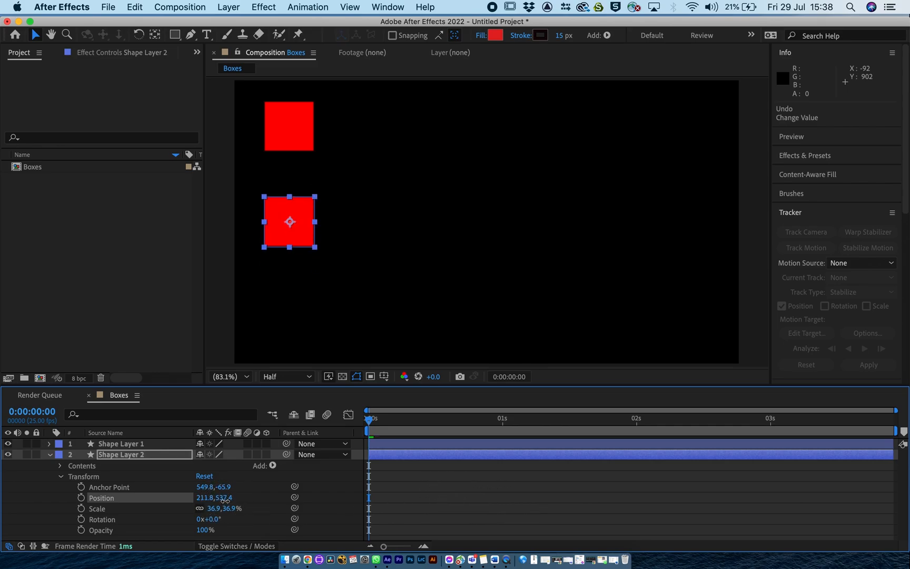
click(122, 455)
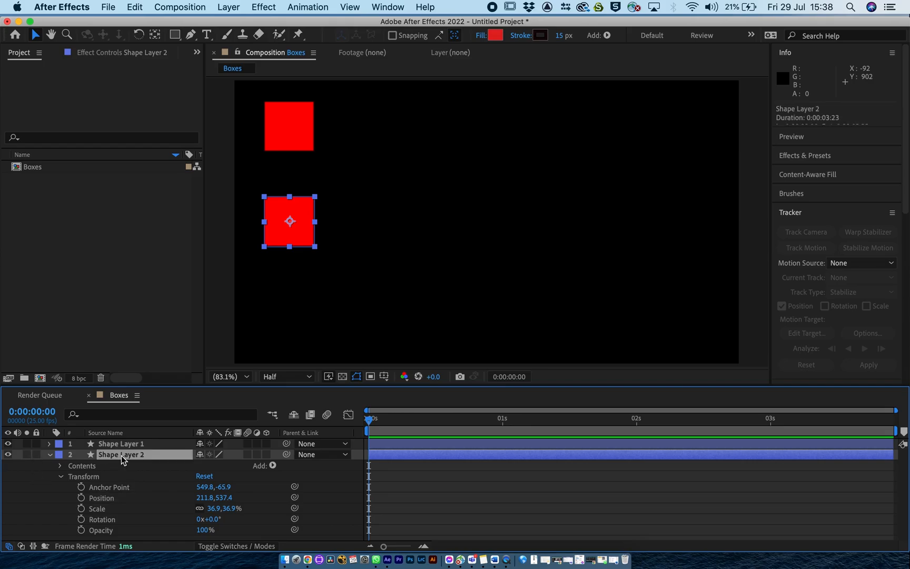
Change the fill colour of Shape Layer 2's rectangle to green 22E354 and collapse the layer's properties.
click(62, 477)
click(74, 464)
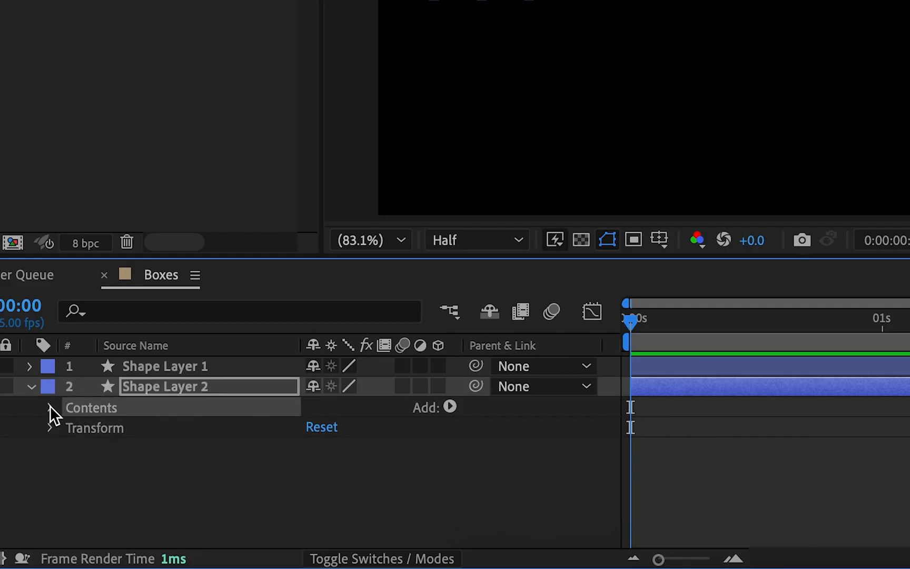
click(49, 406)
click(71, 428)
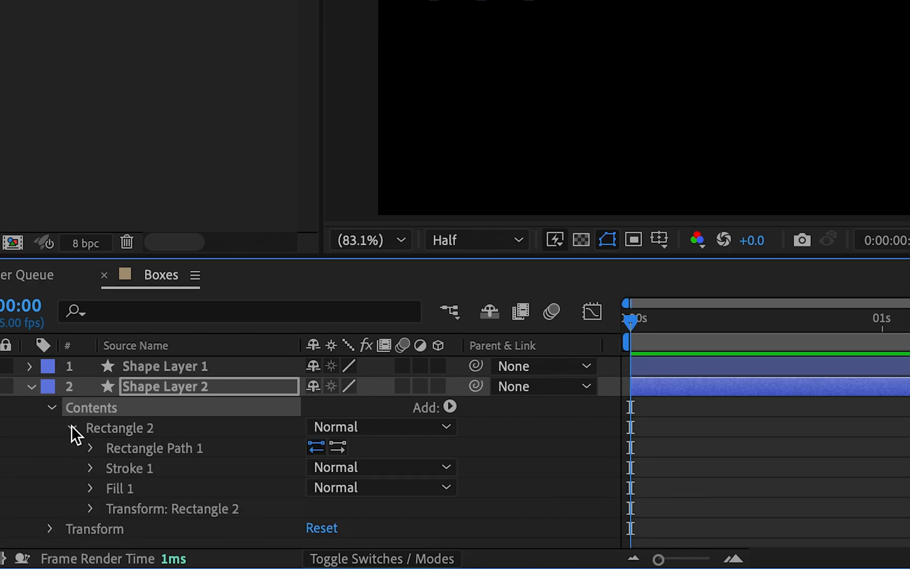
click(89, 488)
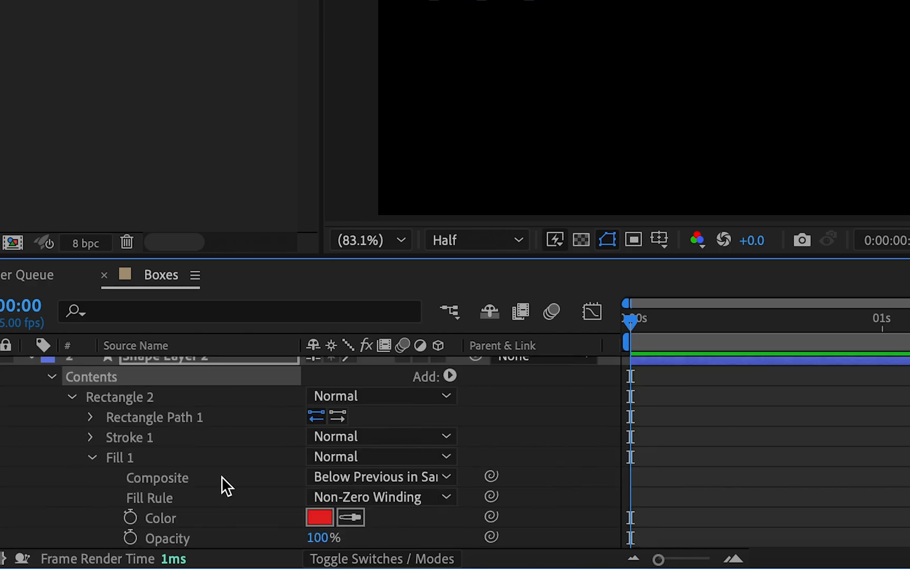
scroll(223, 473, down, 1)
click(318, 477)
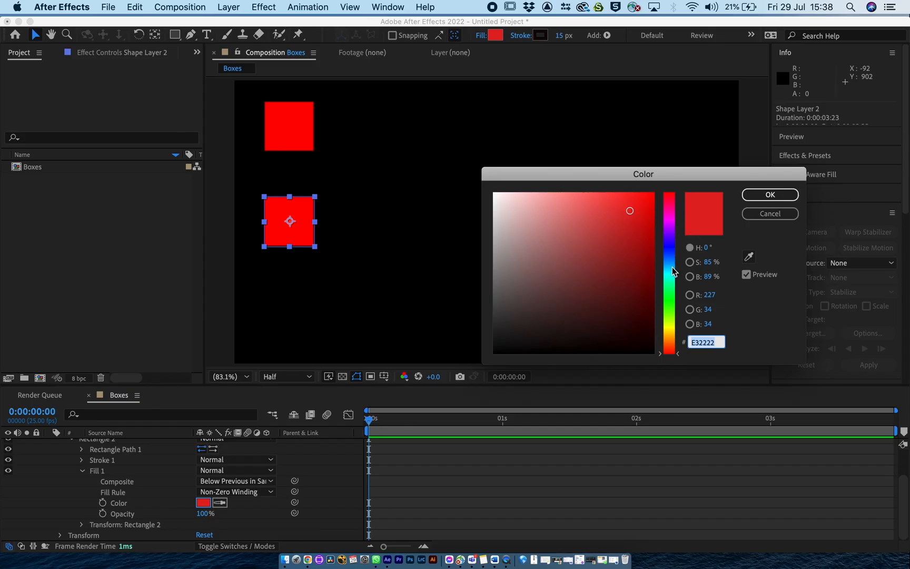
click(670, 291)
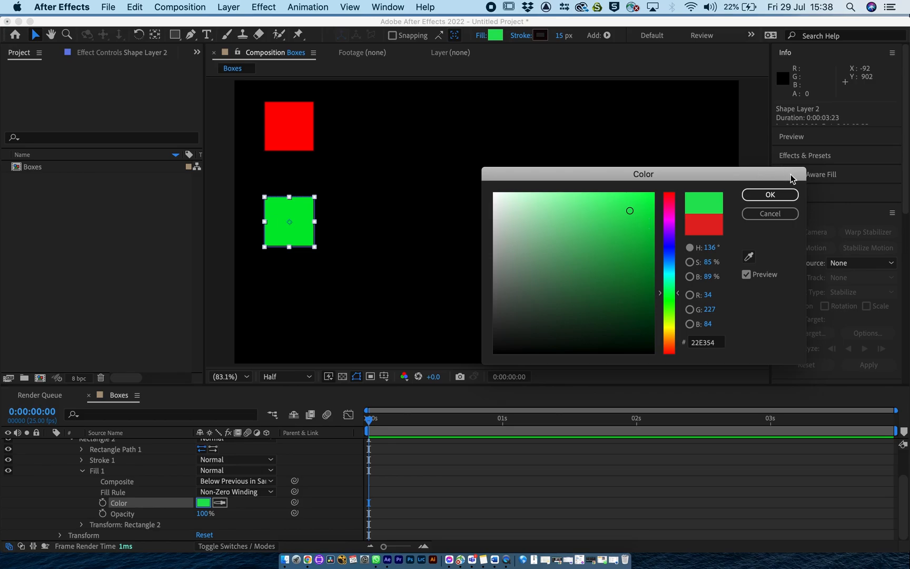
click(772, 194)
scroll(80, 450, up, 3)
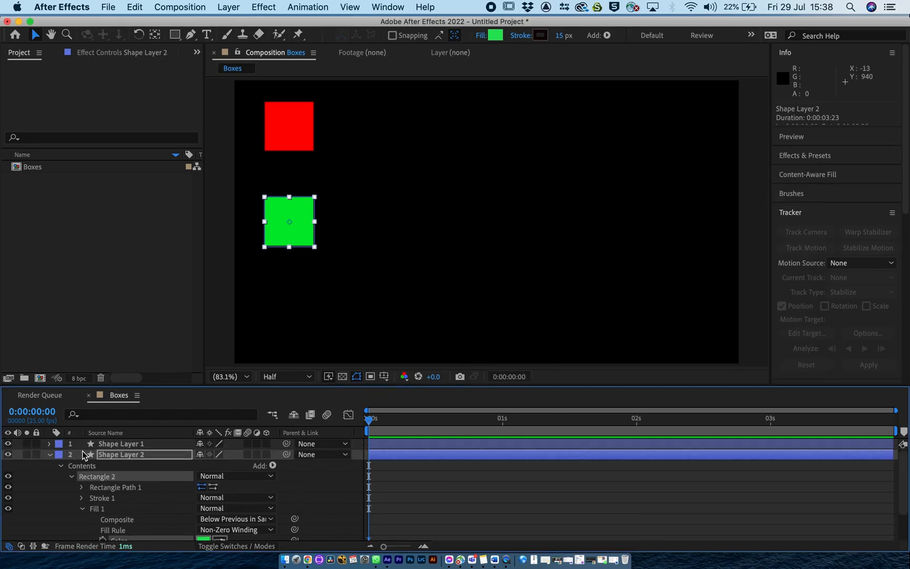
click(72, 477)
click(61, 466)
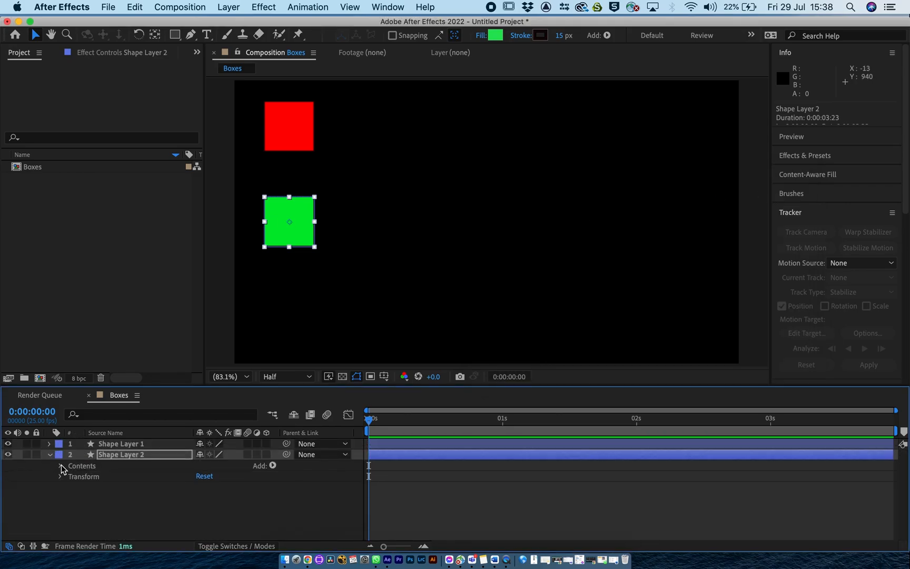
click(51, 456)
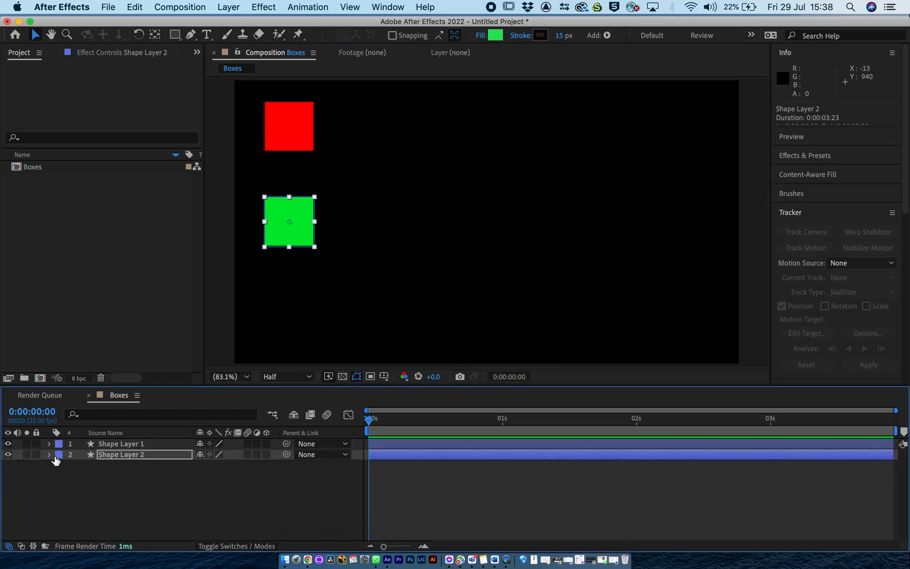
Rename Shape Layer 2 as Green Box and Shape Layer 1 as Red Box.
click(114, 456)
key(Return)
text(Green Box)
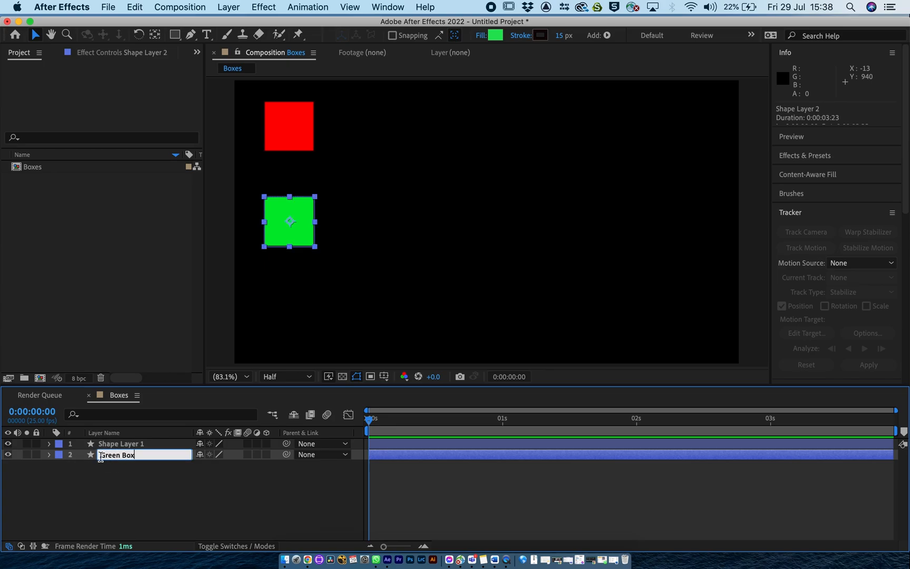
double_click(110, 446)
click(109, 445)
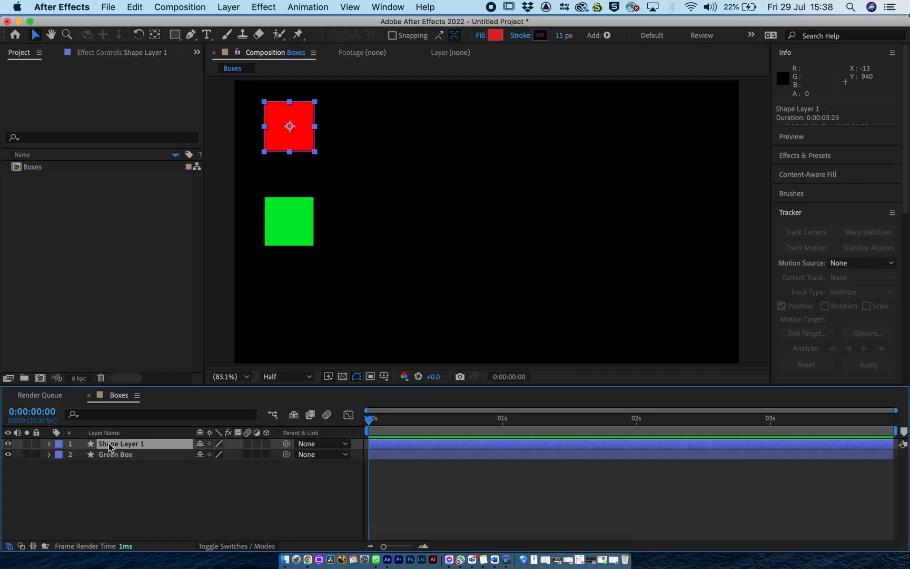
key(Return)
text(Red)
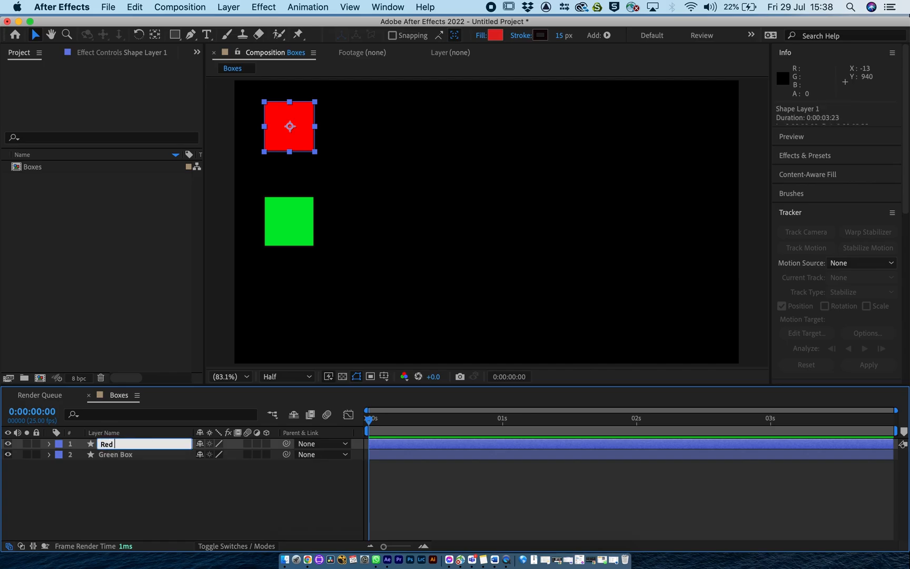
click(104, 477)
Duplicate the Green Box layer and place the duplicate beneath it in the layer order.
click(110, 454)
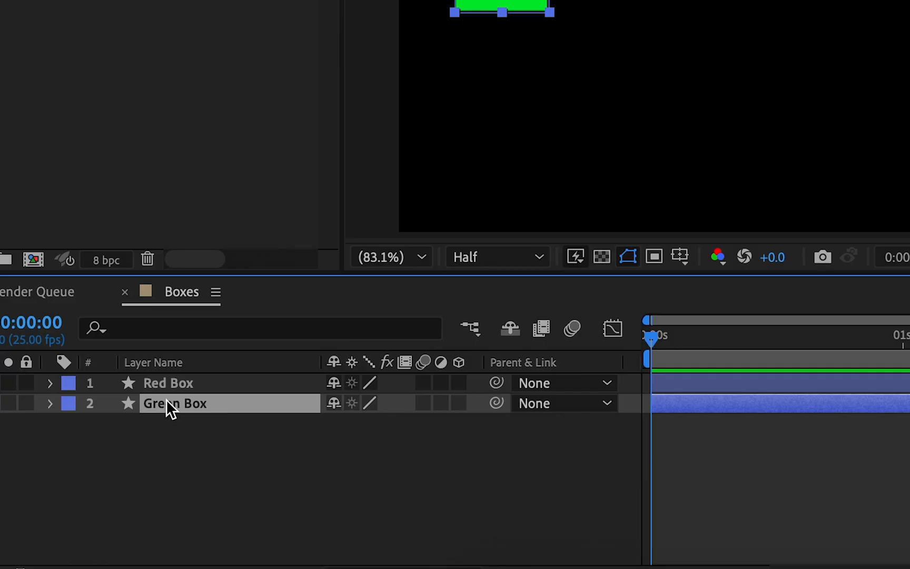
key(super+d)
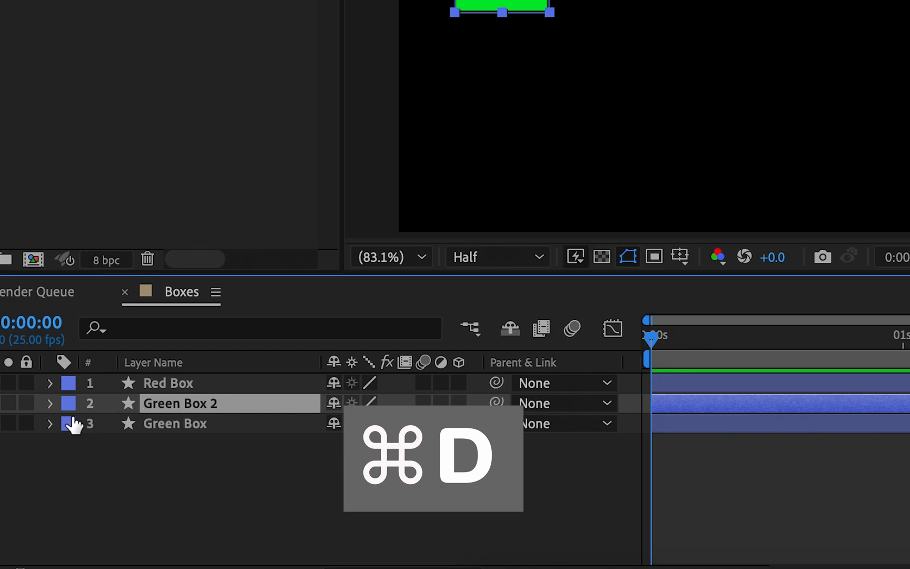
click(104, 441)
drag(159, 406, 163, 460)
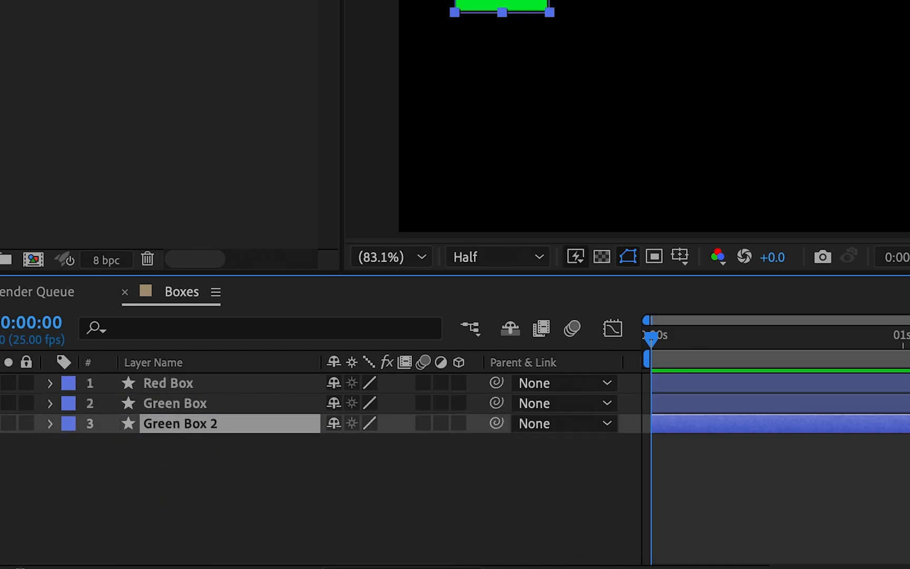
Set Green Box 2's vertical Position to 870.4 so its box sits below the other two.
click(50, 423)
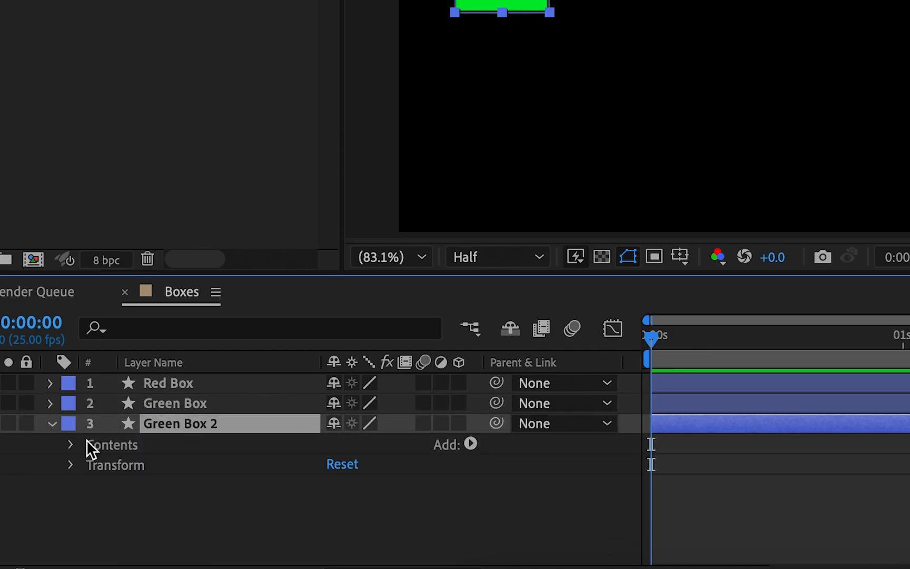
click(70, 464)
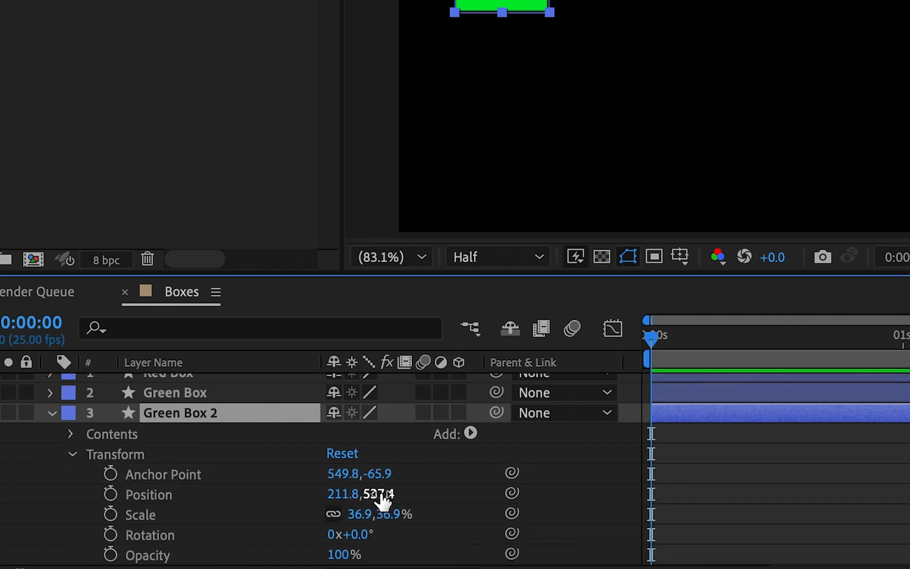
drag(381, 500, 770, 498)
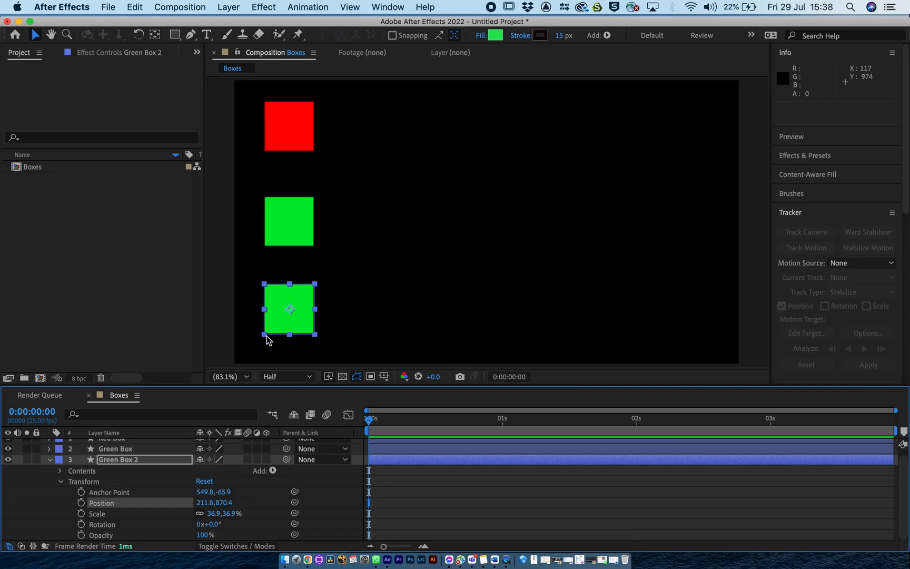
click(61, 482)
Change the fill colour of Green Box 2's rectangle to blue and collapse the layer's properties.
click(60, 477)
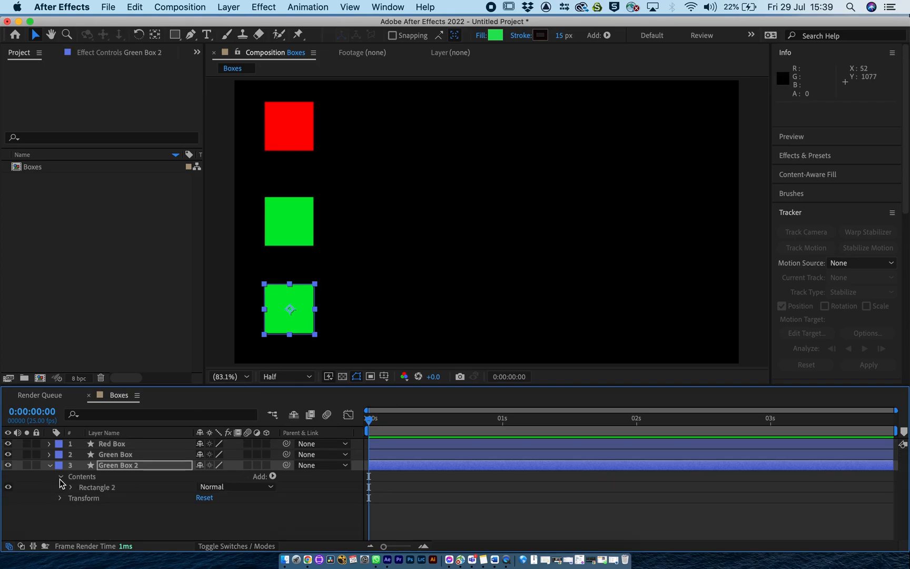
click(72, 487)
scroll(143, 525, down, 1)
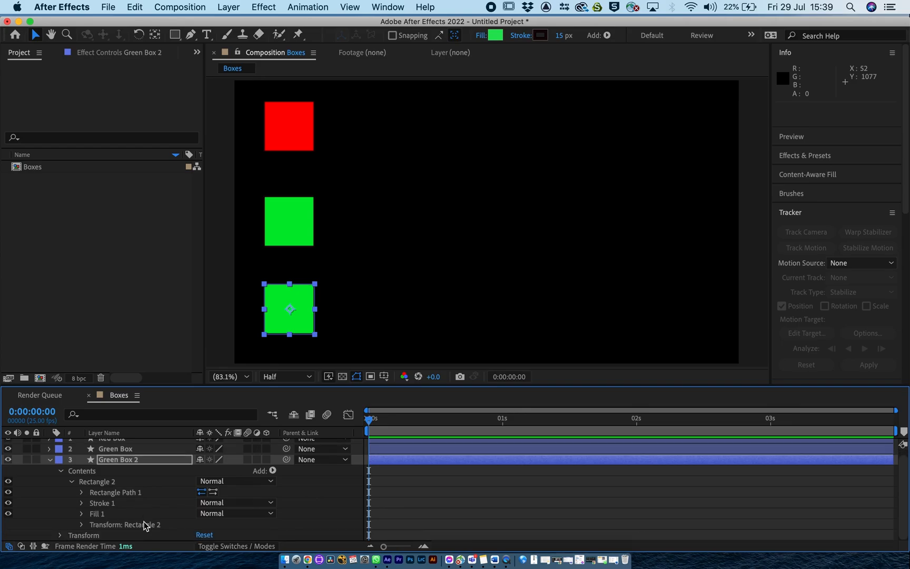
click(82, 513)
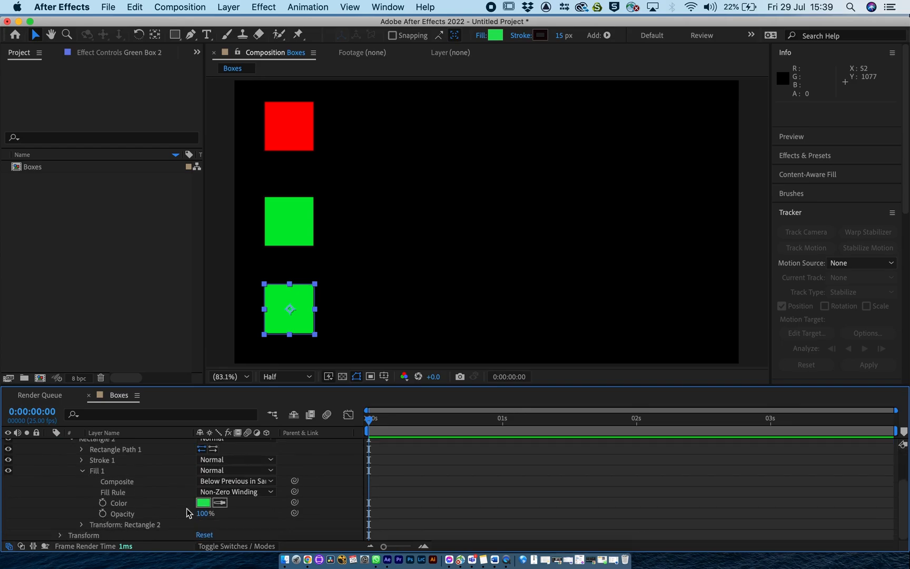
click(202, 502)
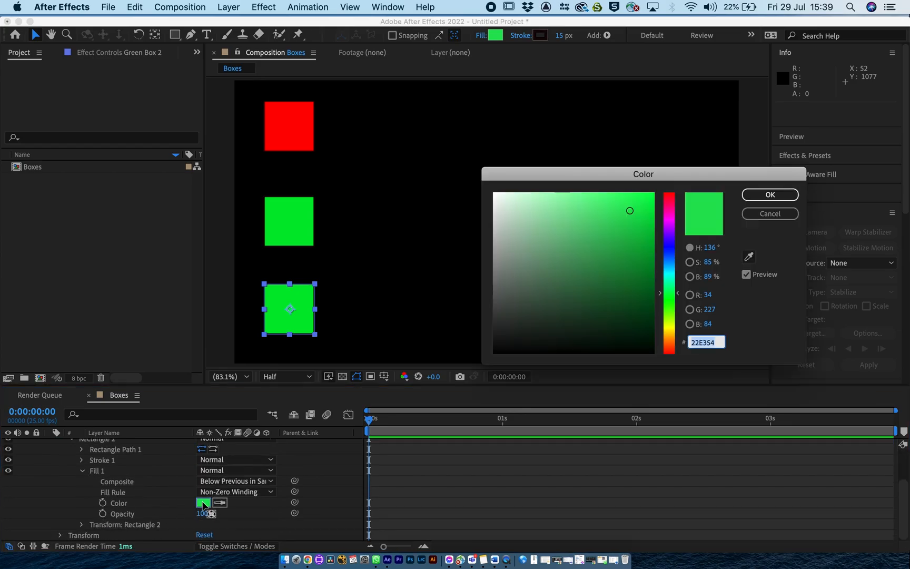
click(674, 262)
click(769, 195)
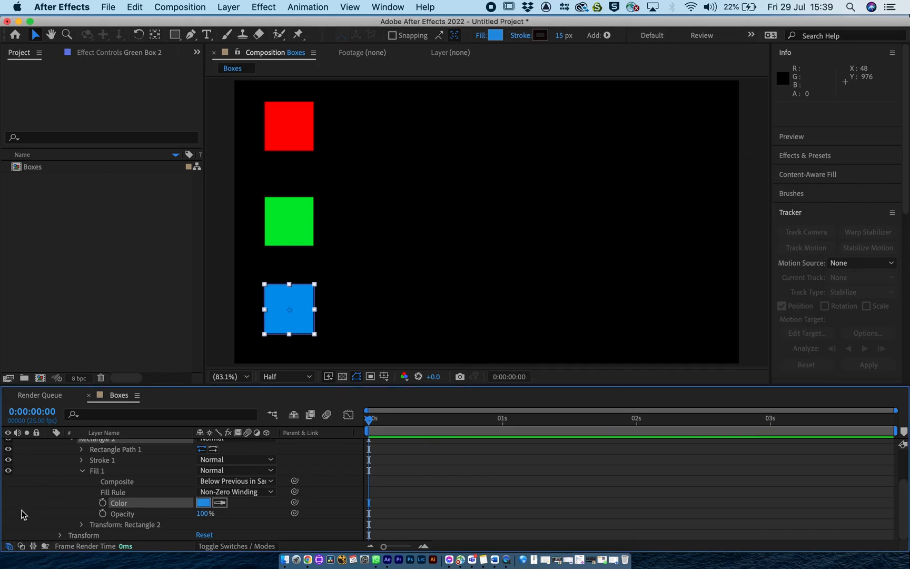
scroll(74, 492, up, 5)
click(48, 466)
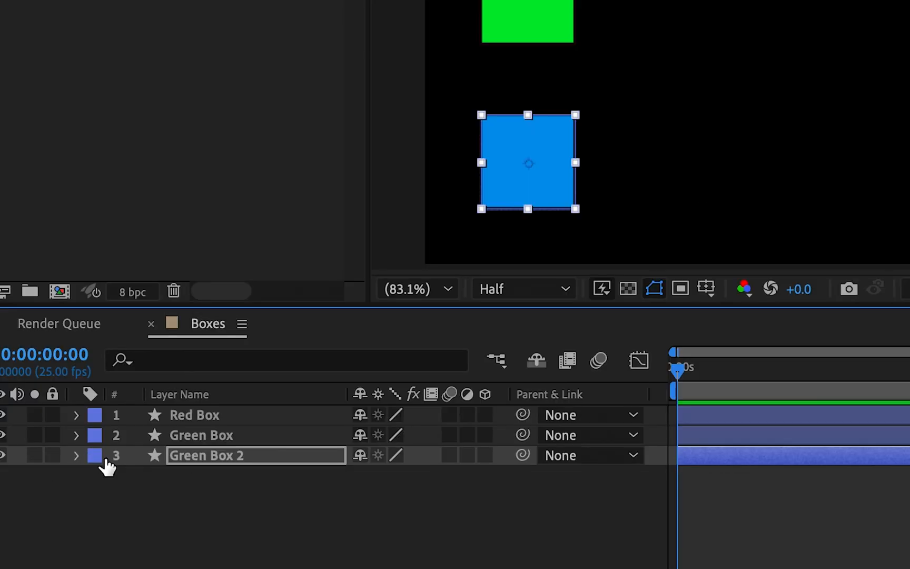
Rename the Green Box 2 layer as Blue Box and deselect it.
click(211, 454)
key(Return)
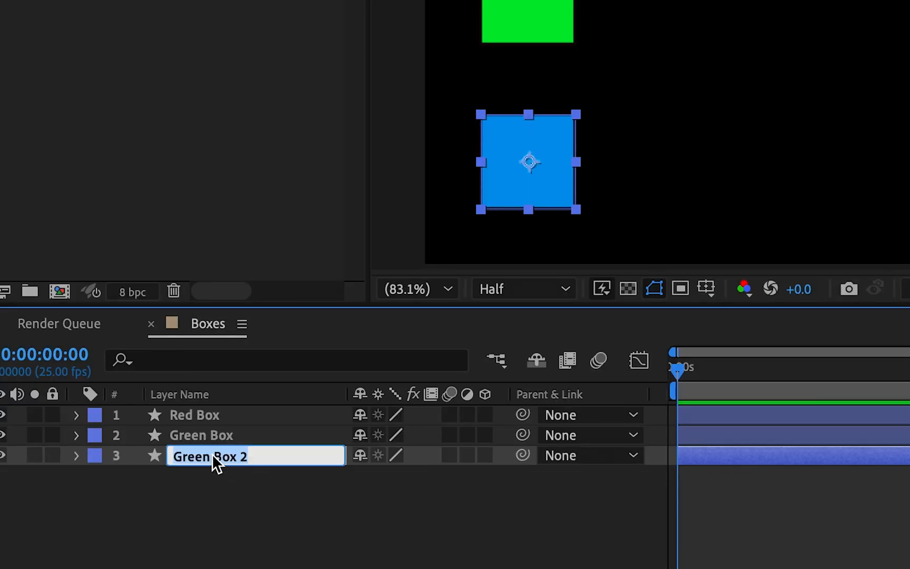
text(Pink Box)
key(BackSpace)
key(BackSpace)
key(BackSpace)
key(BackSpace)
key(BackSpace)
key(BackSpace)
key(BackSpace)
key(BackSpace)
text(Blue Box)
click(208, 499)
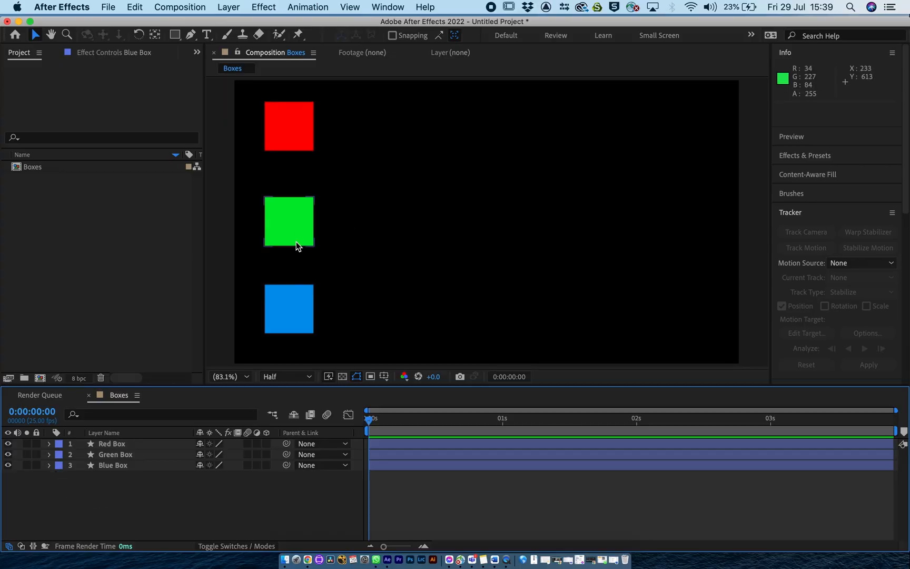
Keyframe Red Box's Position at 0:00:00:00 and set its horizontal Position to 1720.8 at 0:00:02:00.
click(50, 446)
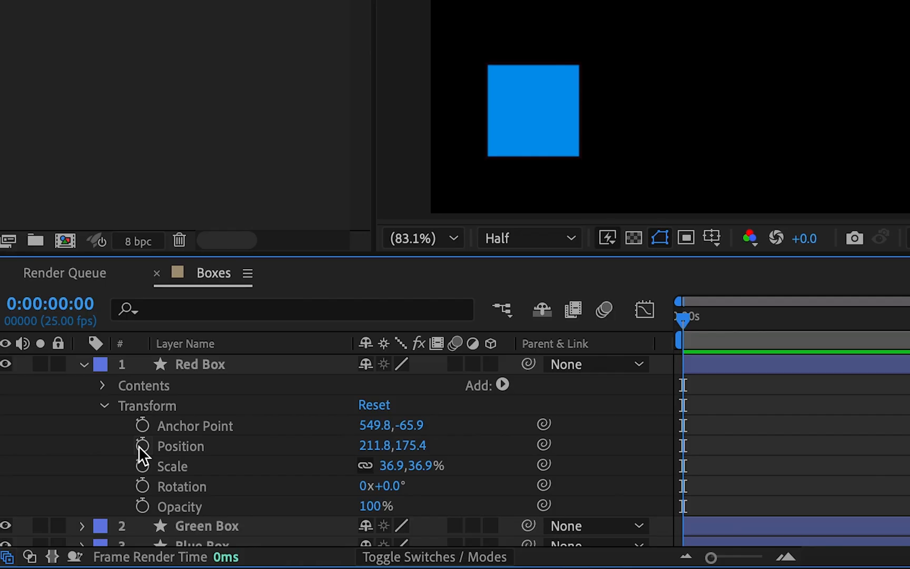
click(142, 446)
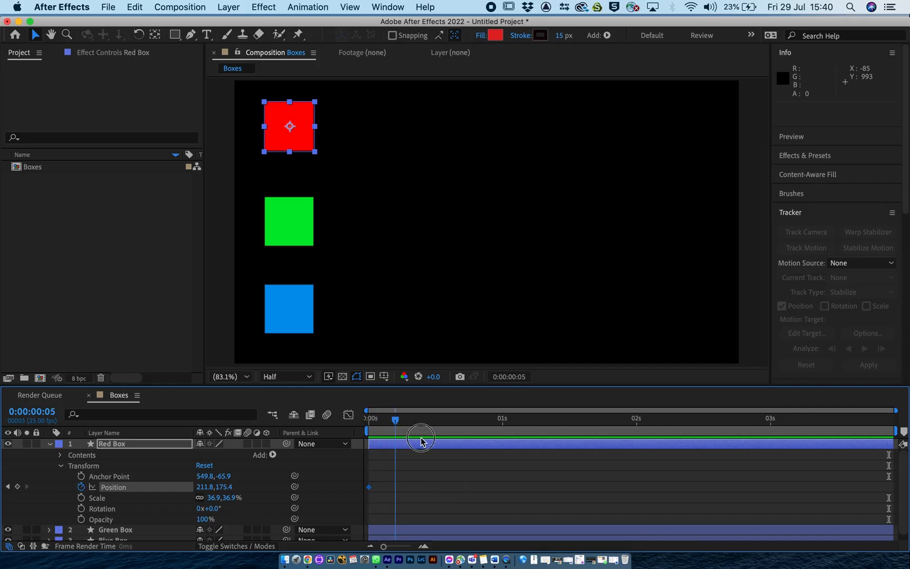
click(503, 445)
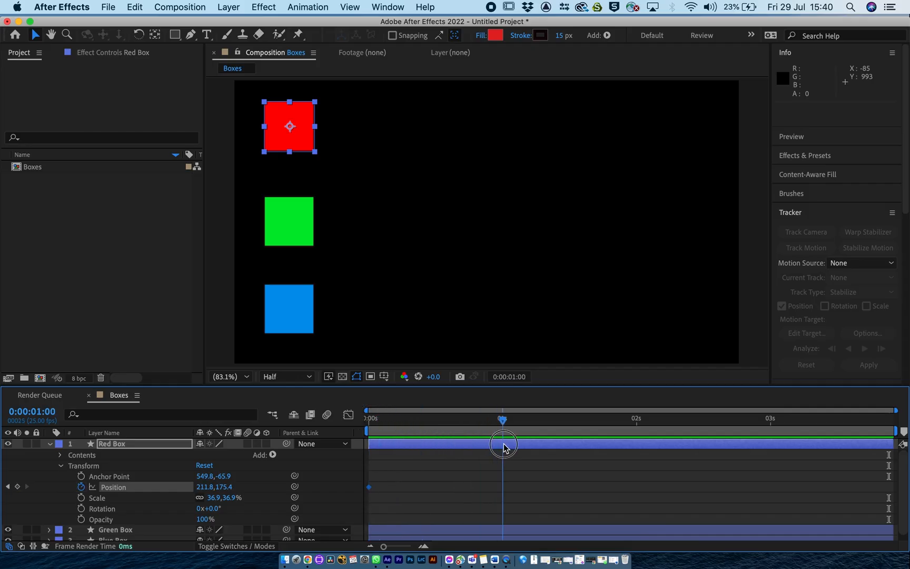
drag(503, 445, 636, 425)
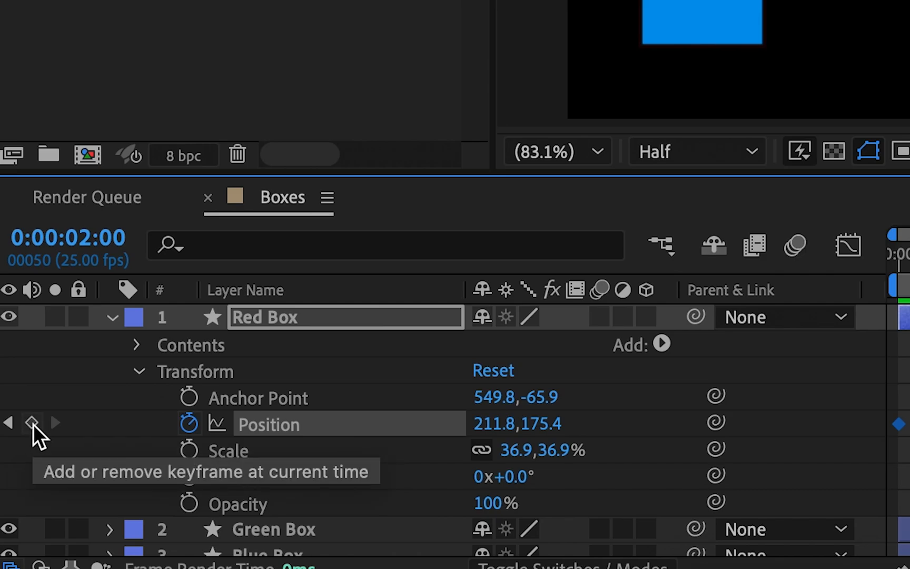
click(32, 423)
click(33, 424)
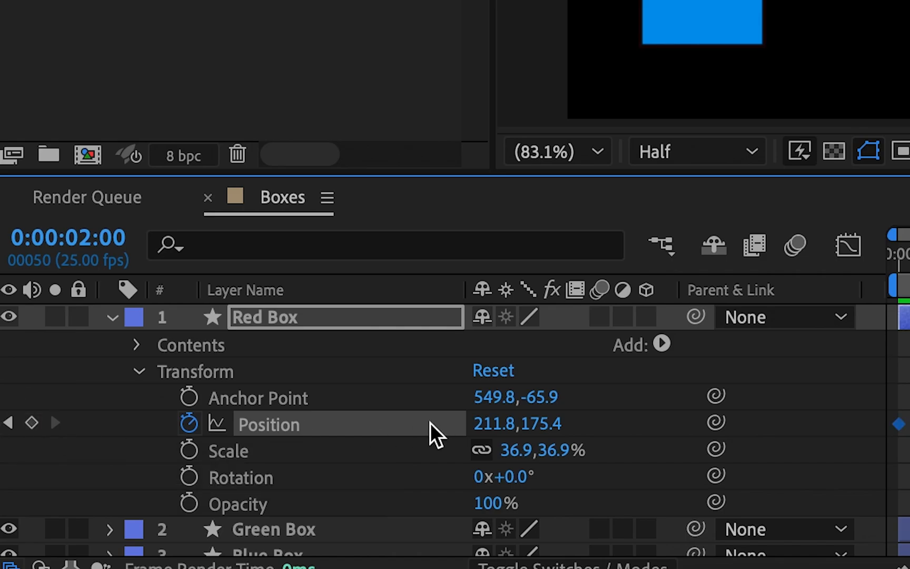
drag(482, 427, 758, 426)
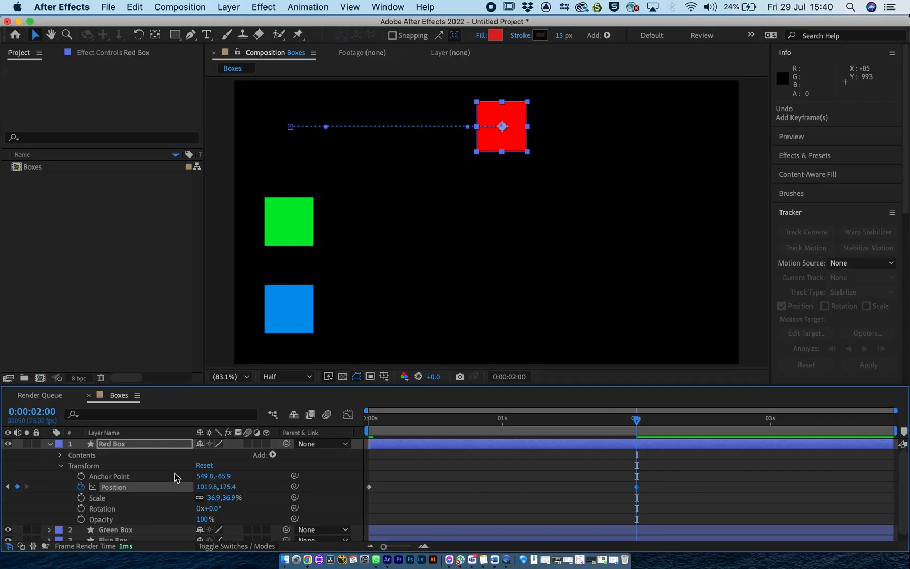
drag(490, 429, 866, 415)
drag(355, 484, 638, 486)
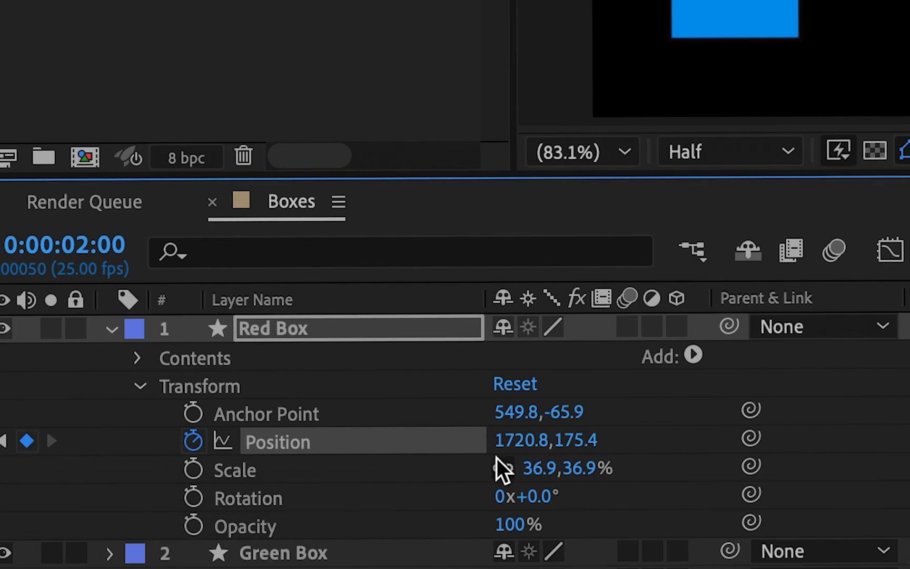
Play Red Box's movement from the start of the composition and return the current time to 0:00:02:00.
drag(636, 420, 593, 420)
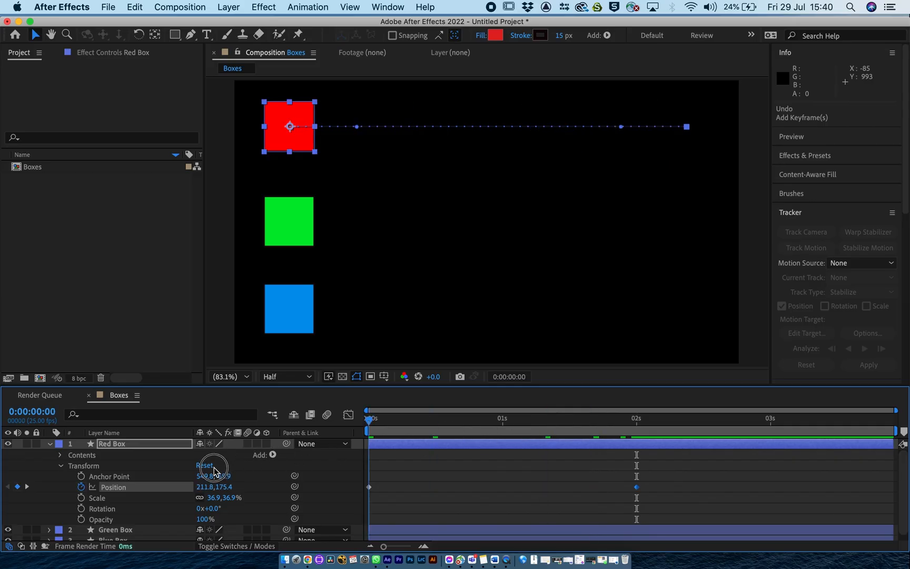
key(space)
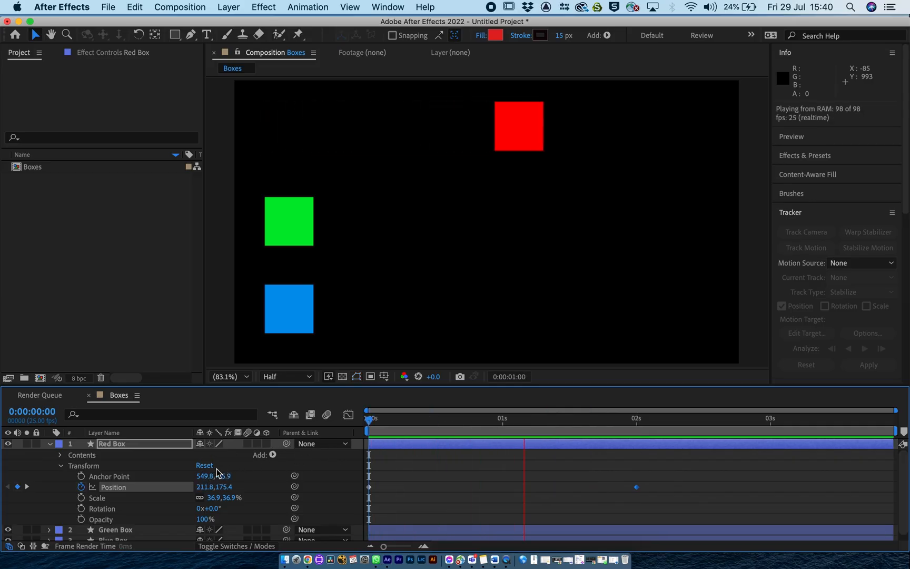
key(space)
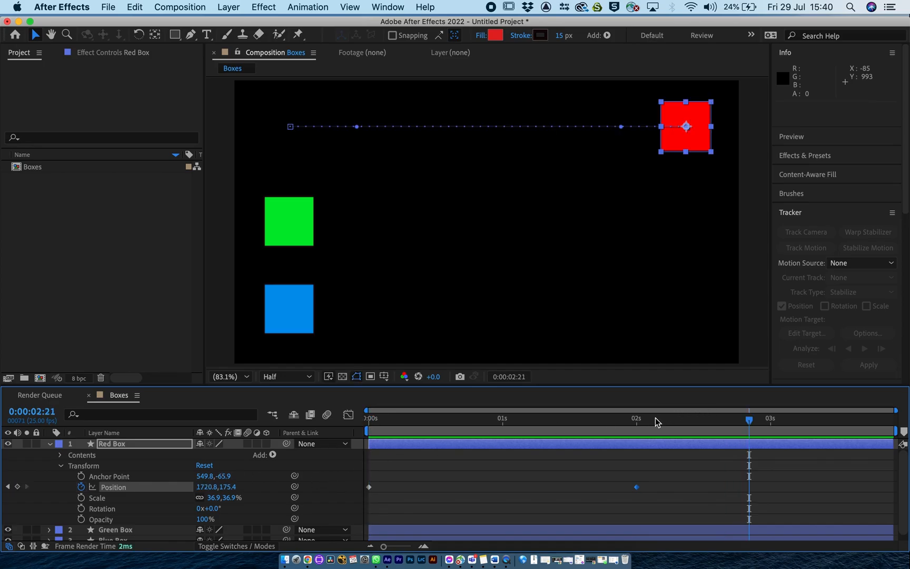
click(637, 421)
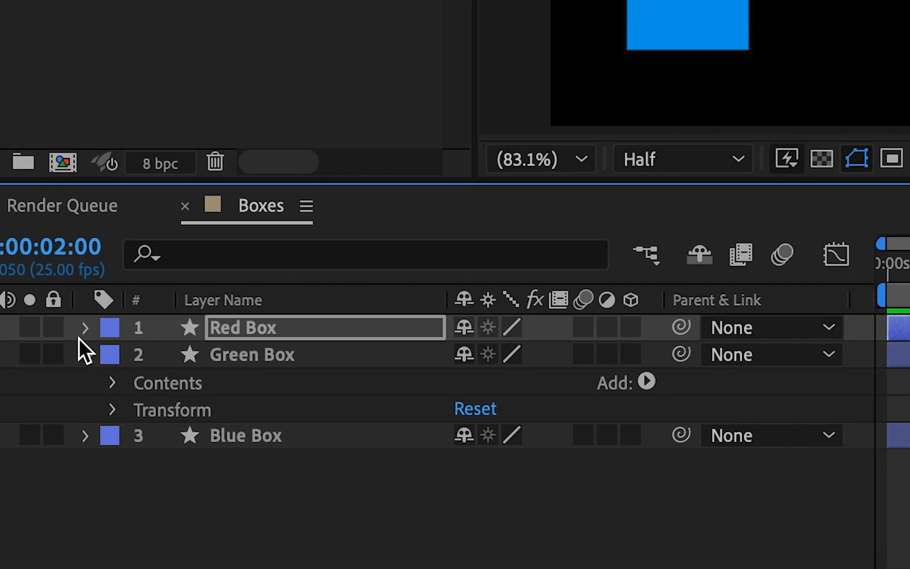
Expand the Transform properties of Red Box and Green Box and keyframe Green Box's Position at 0:00:02:00.
click(86, 359)
click(85, 360)
click(111, 407)
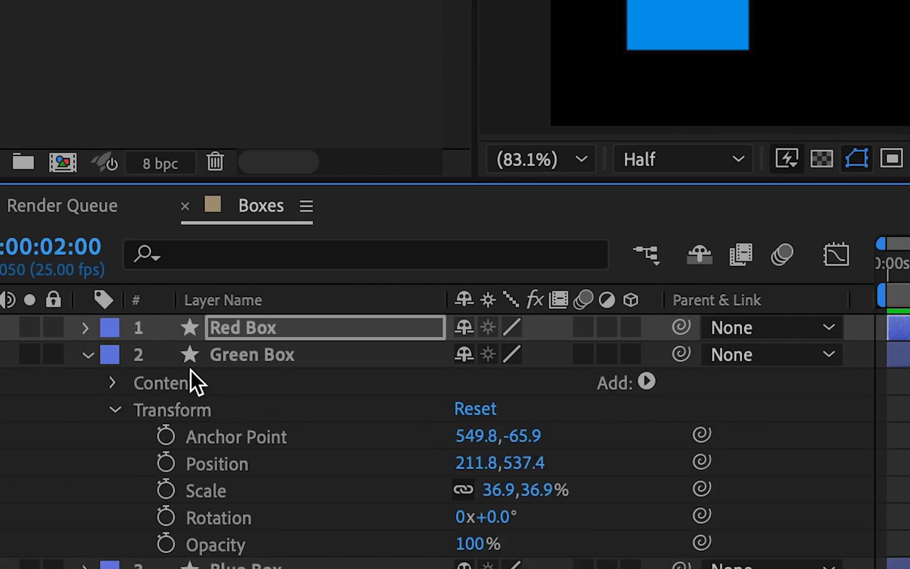
click(83, 328)
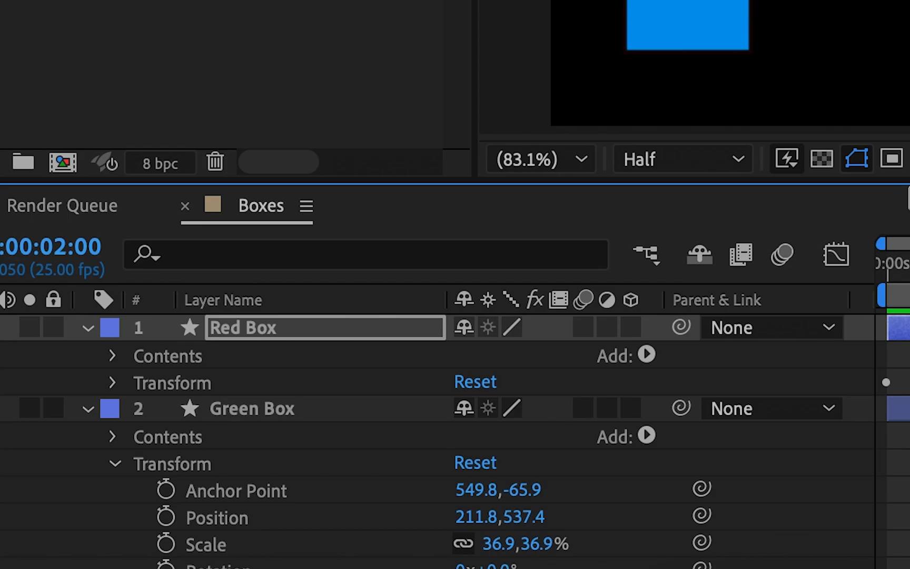
drag(905, 183, 906, 0)
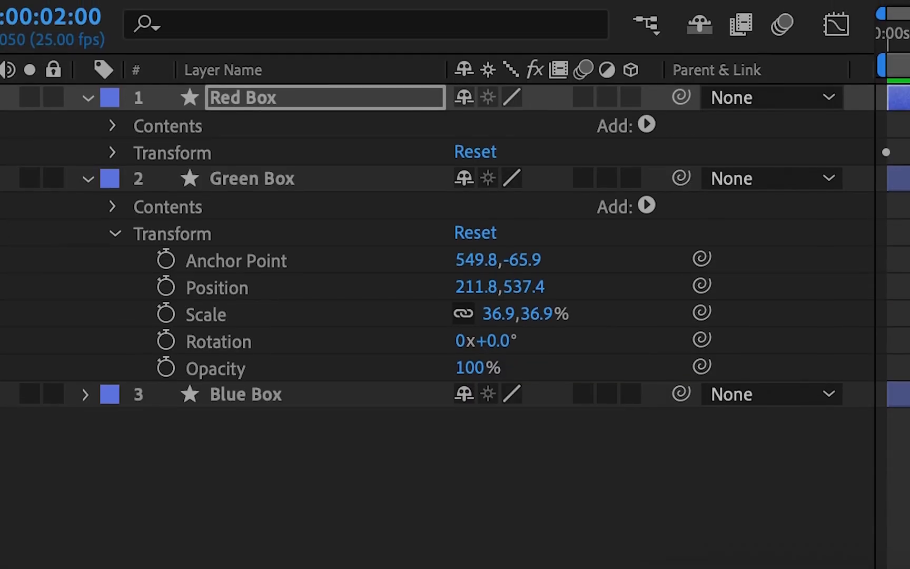
click(113, 152)
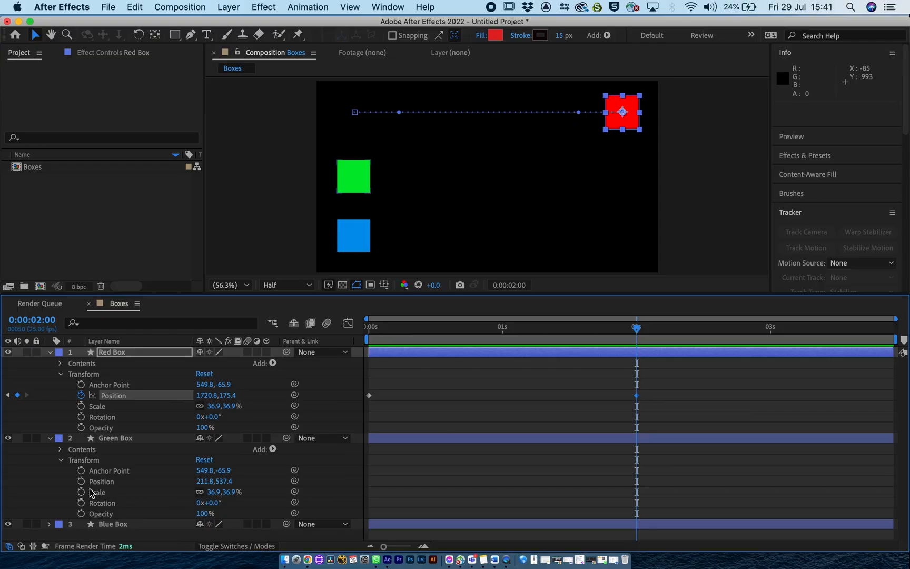
click(165, 421)
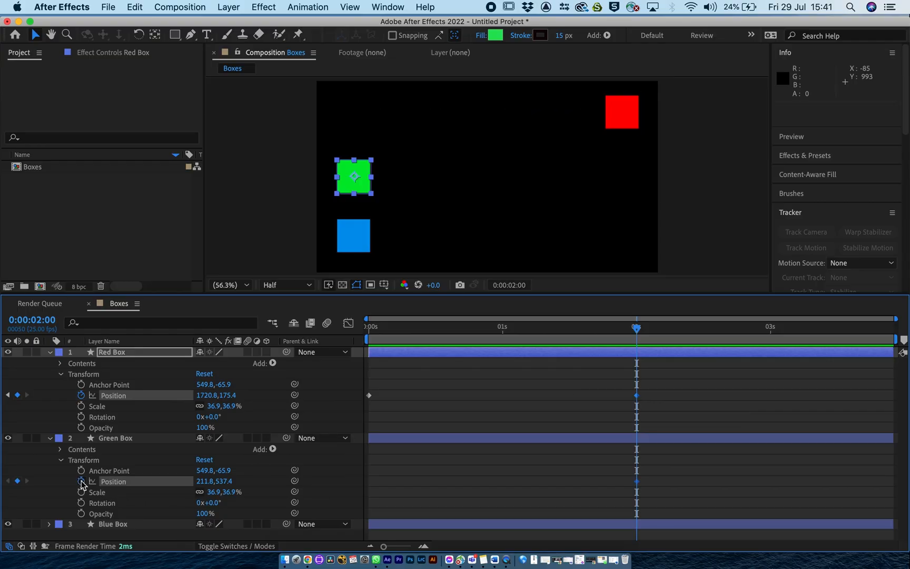
Keyframe Green Box's Position at 0:00:00:00, and at 0:00:02:00 set its horizontal Position to 1720.7527, copied from Red Box.
drag(636, 328, 633, 330)
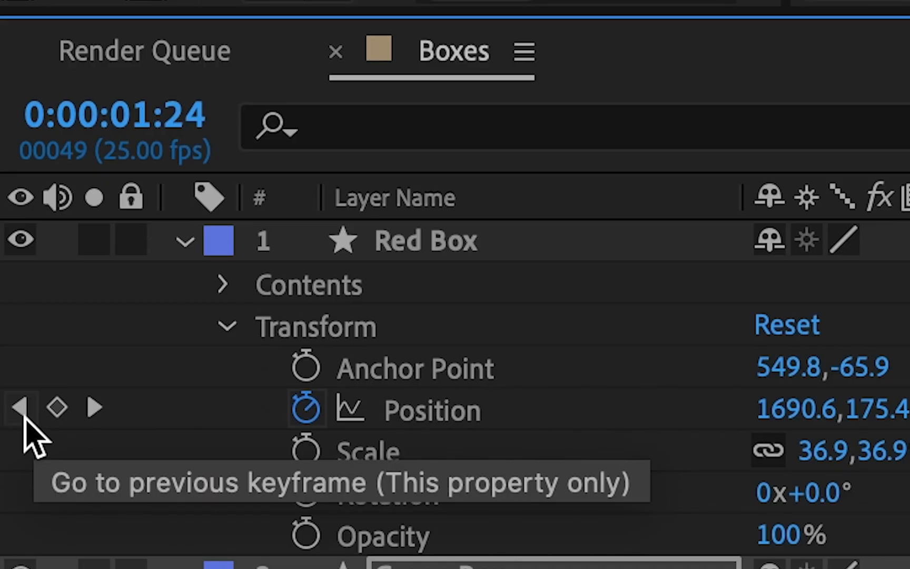
click(23, 415)
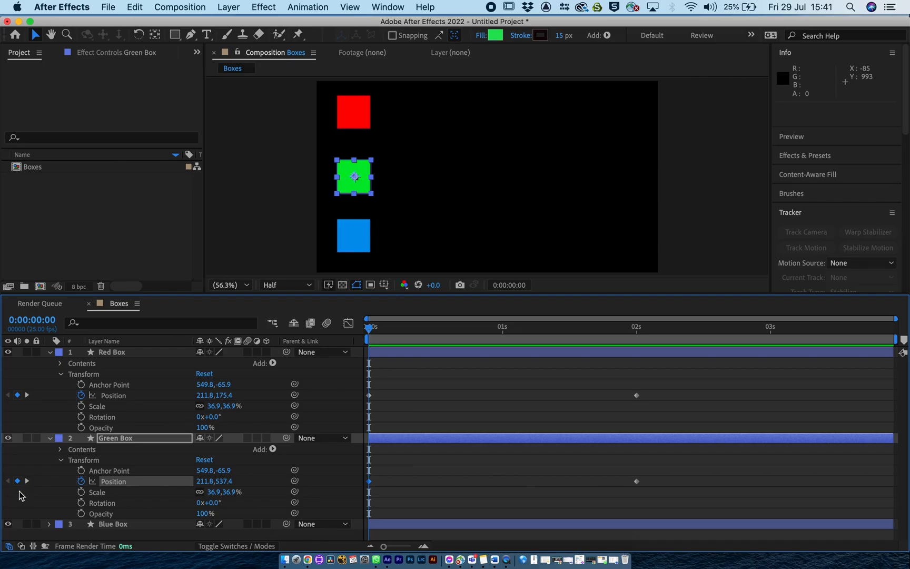
click(27, 480)
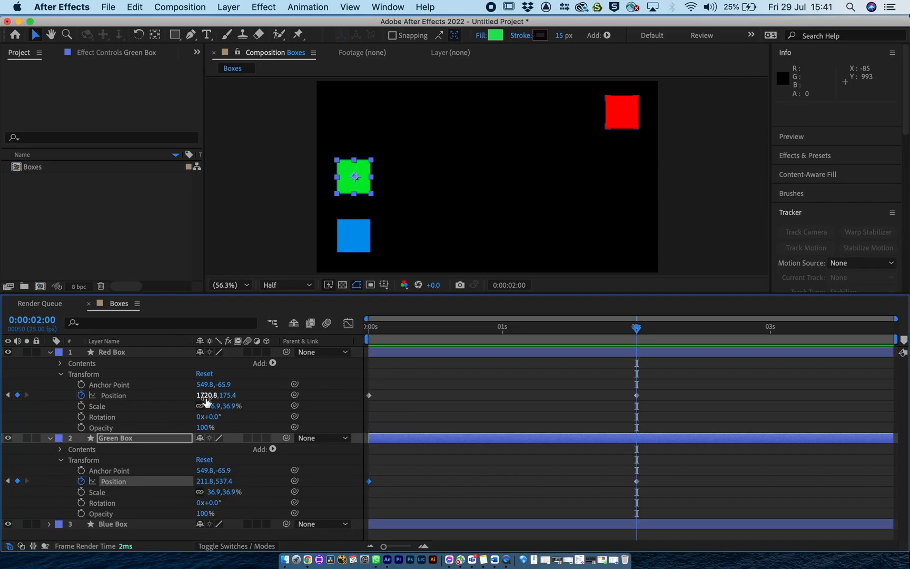
click(207, 396)
key(super+c)
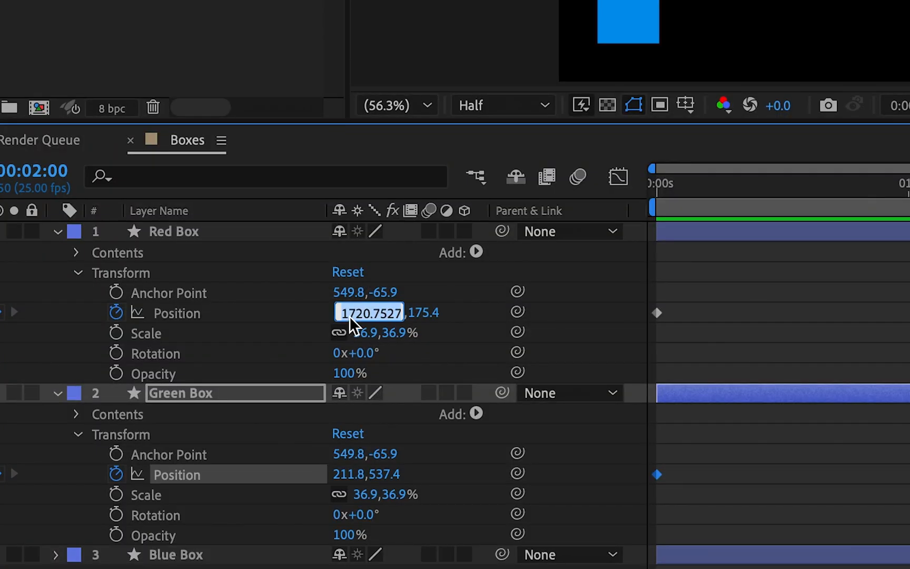
click(345, 473)
key(super+v)
Scrub through the timeline and play the red and green boxes' movement from 0:00:00:00.
drag(653, 184, 864, 211)
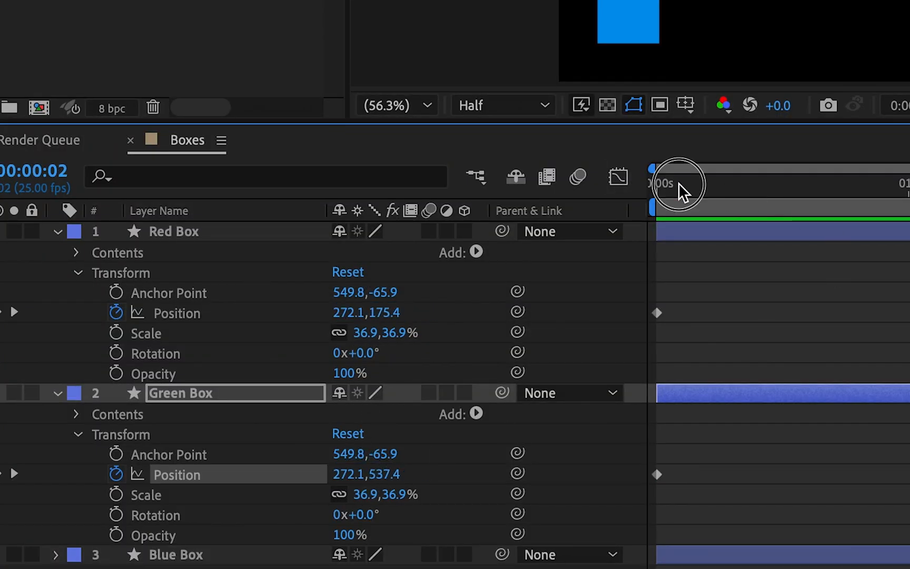
drag(479, 342, 328, 347)
key(space)
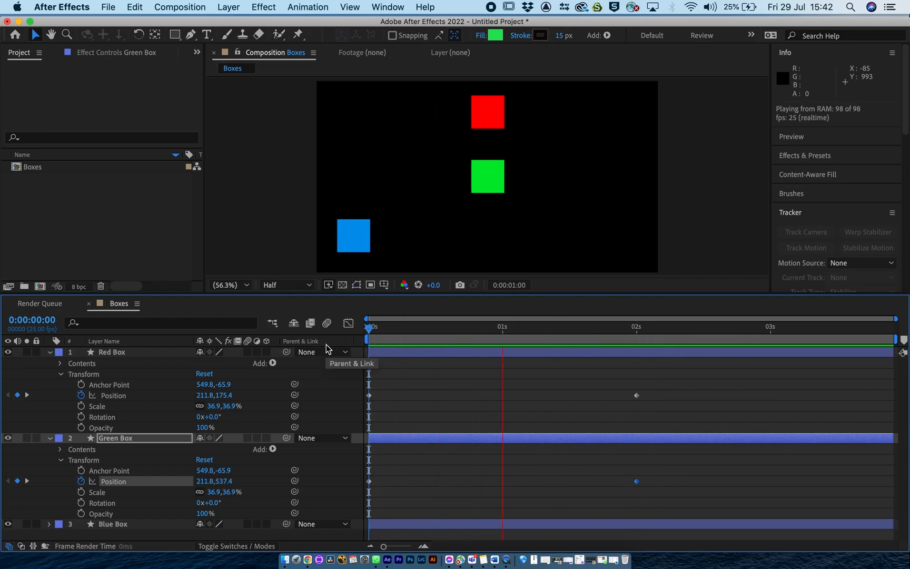
key(space)
Collapse Blue Box's Contents, expand its Transform properties and keyframe its Position at 0:00:00:00.
click(49, 524)
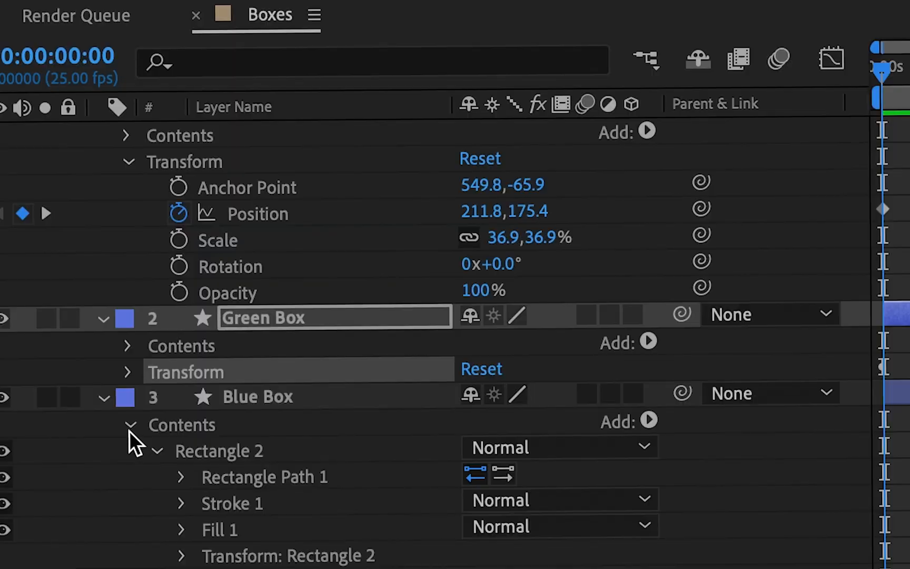
click(128, 429)
click(130, 479)
scroll(232, 481, down, 1)
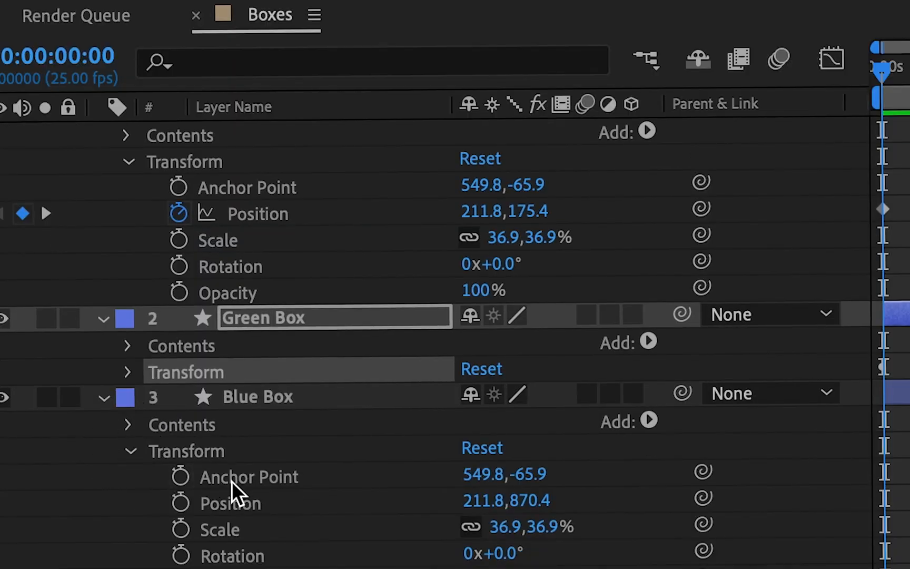
click(180, 502)
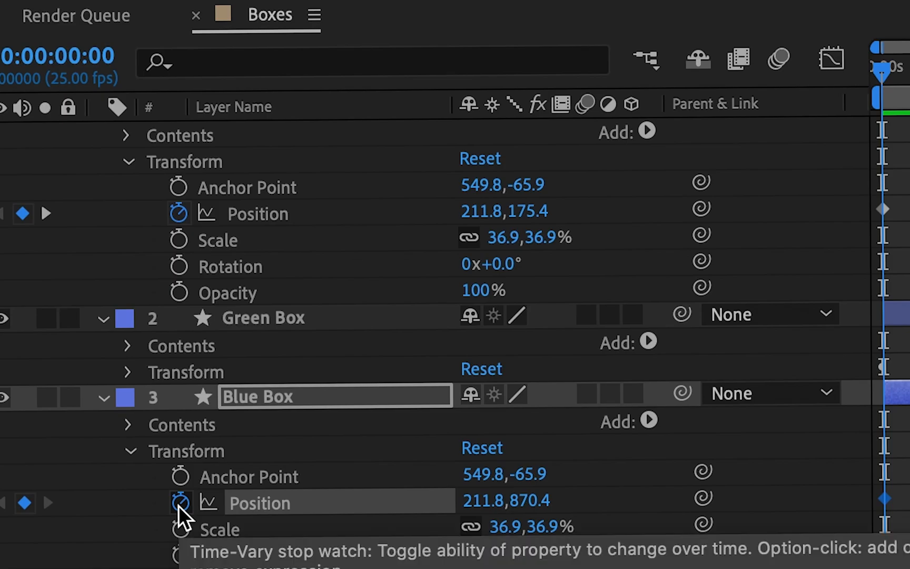
Keyframe Blue Box's Position at 0:00:02:00 with the horizontal value 1720.7527 copied from Red Box.
click(47, 213)
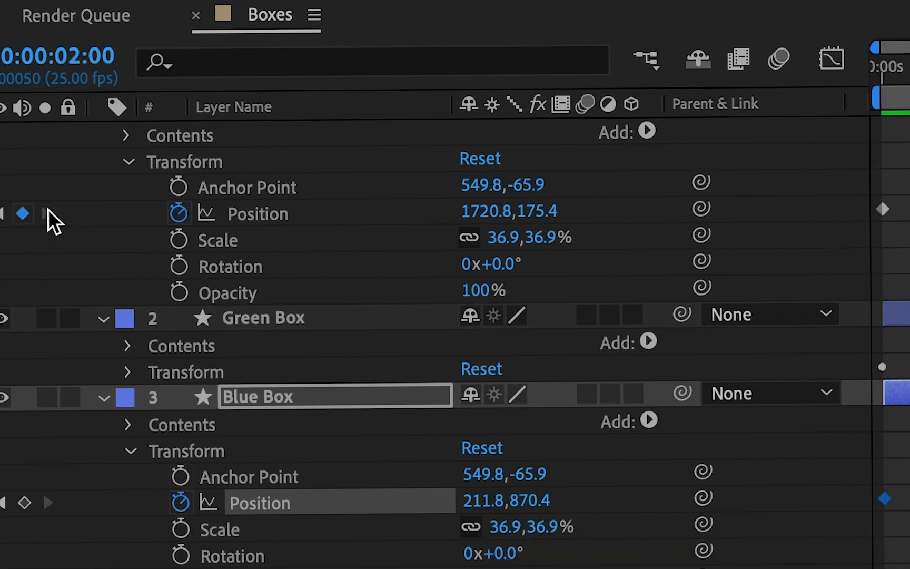
click(22, 499)
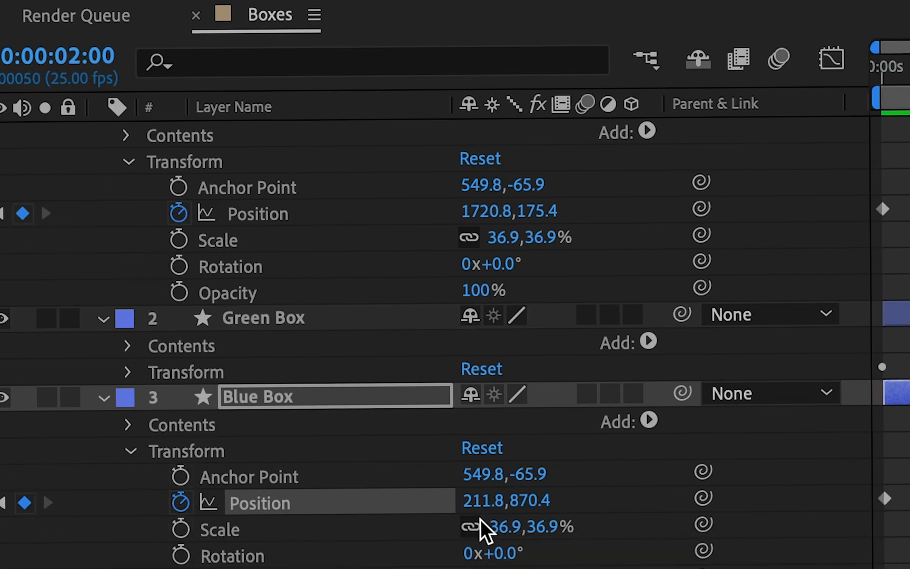
click(477, 503)
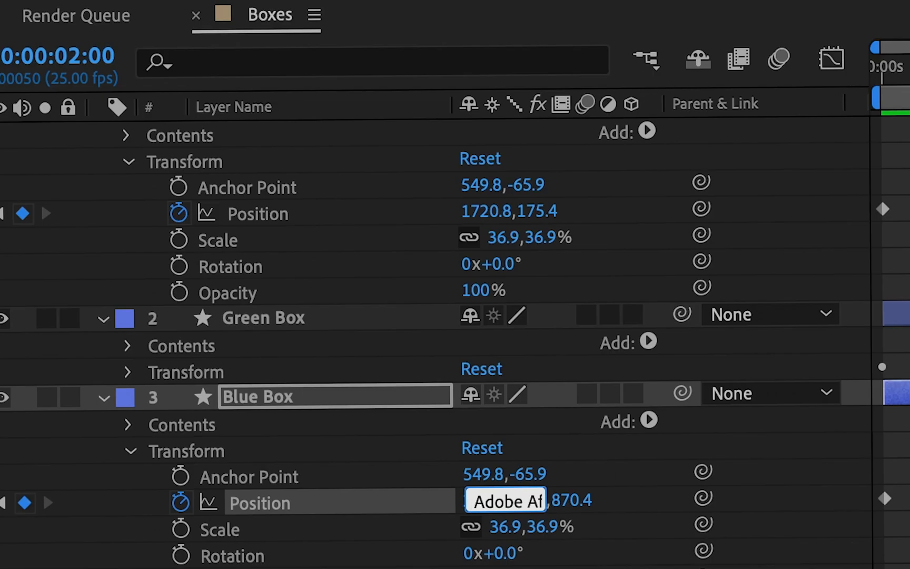
key(super+c)
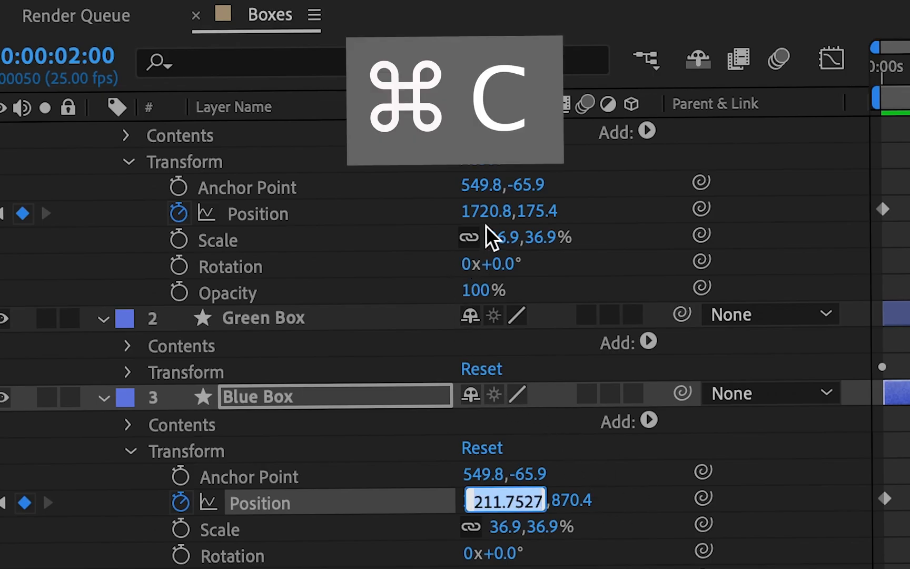
click(480, 210)
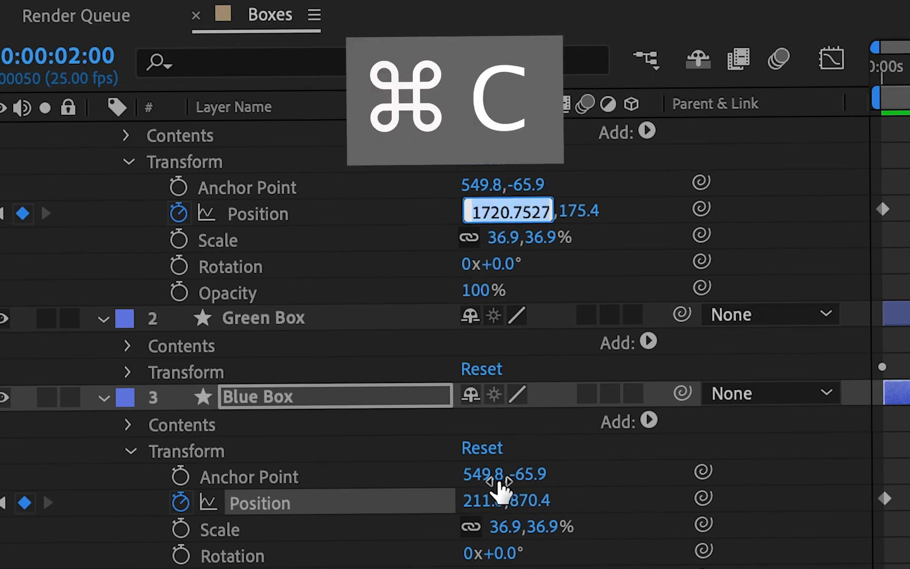
click(487, 501)
key(super+v)
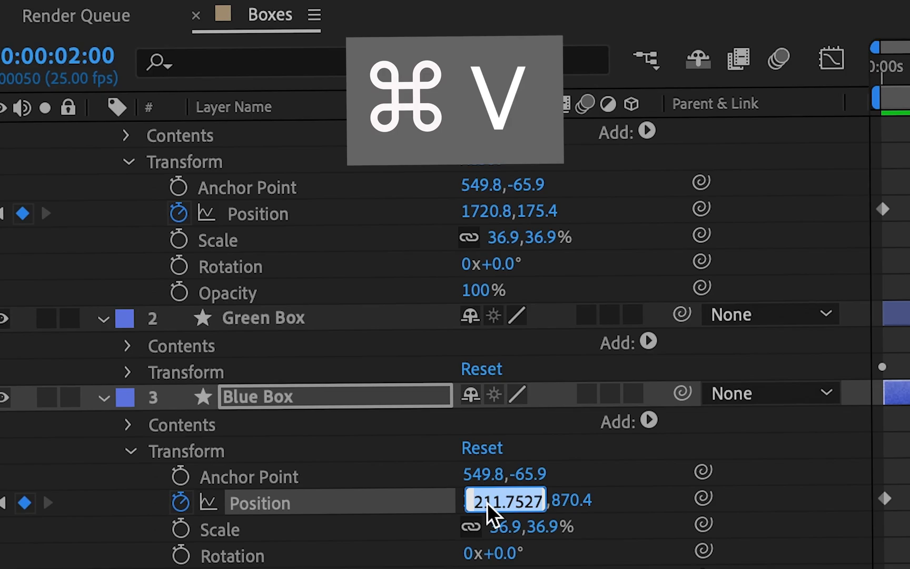
Play the movement of all three boxes and return the current time to 0:00:00:00.
click(885, 71)
drag(885, 71, 909, 73)
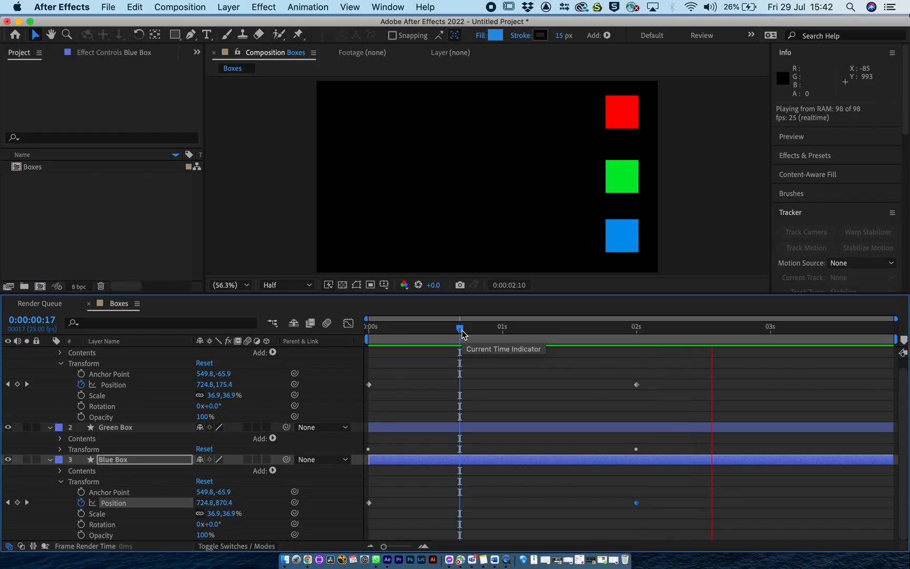
key(space)
click(367, 328)
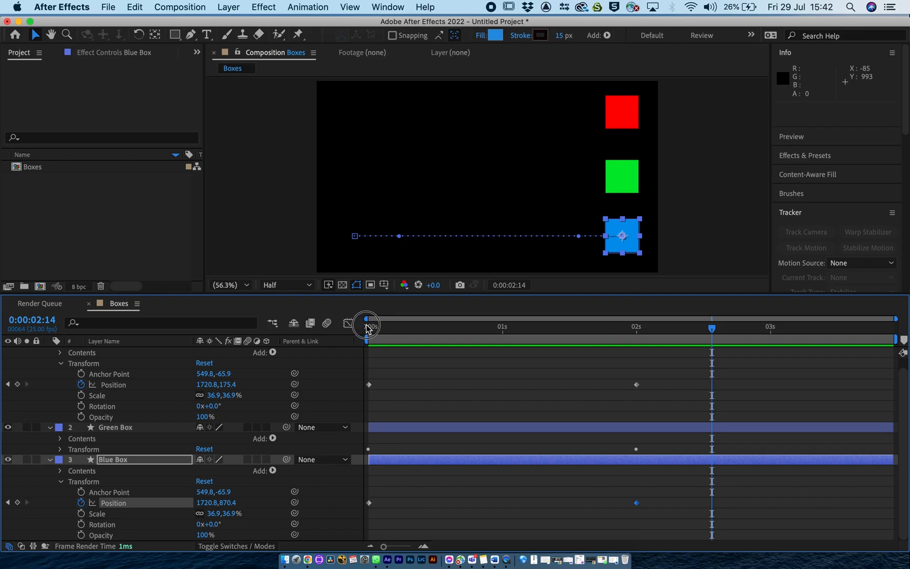
click(368, 327)
Collapse the properties of the Blue Box, Green Box and Red Box layers and deselect everything.
click(50, 459)
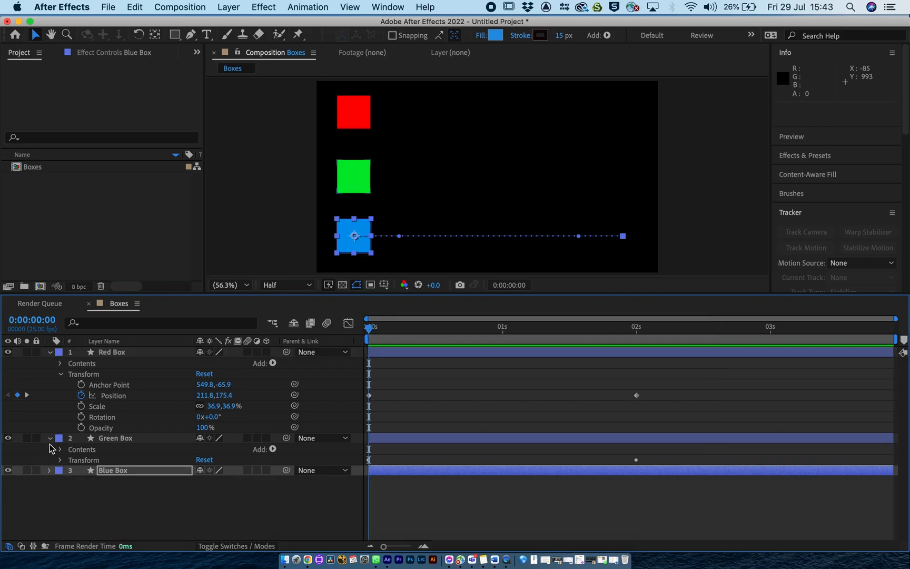
click(50, 437)
click(50, 352)
click(113, 444)
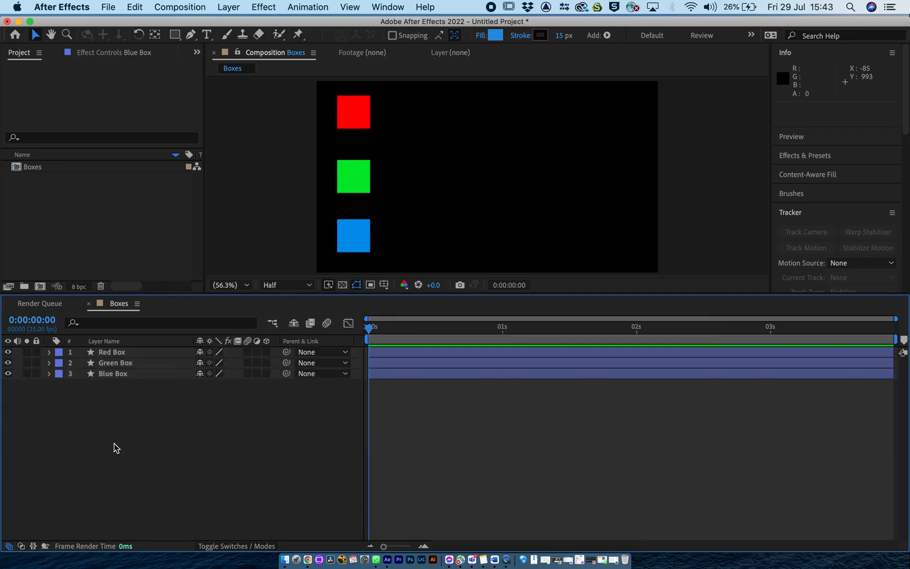
Enable motion blur for the three box layers and the composition, and preview the blurred movement from the start.
click(250, 352)
click(246, 362)
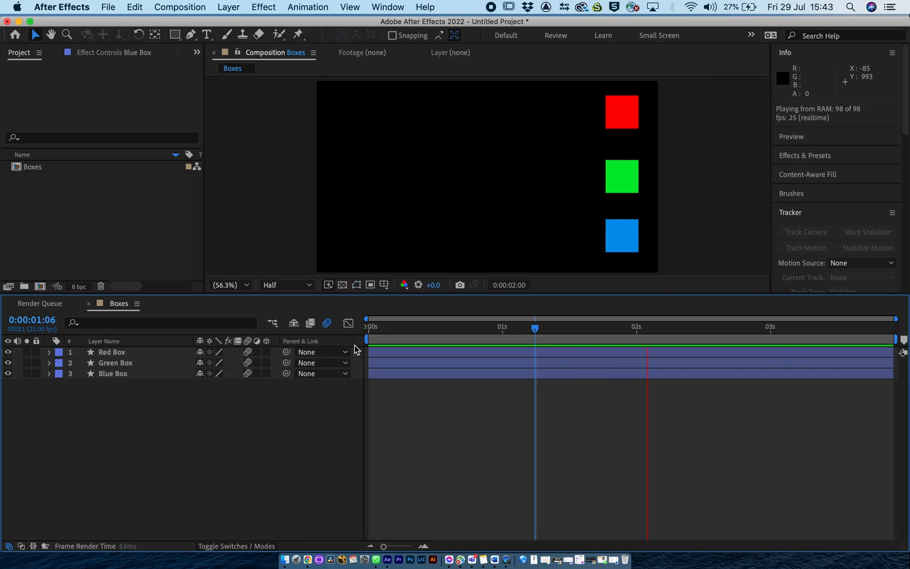
key(space)
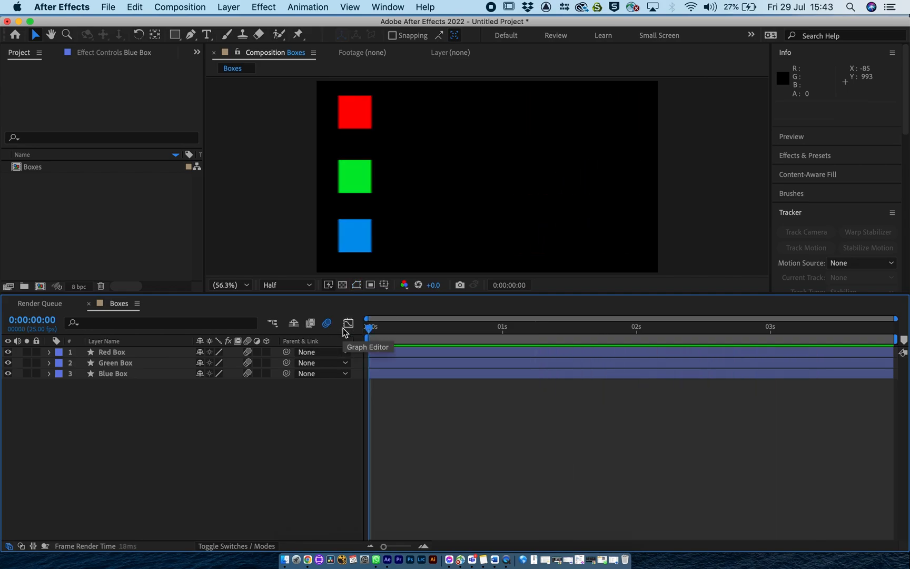
key(space)
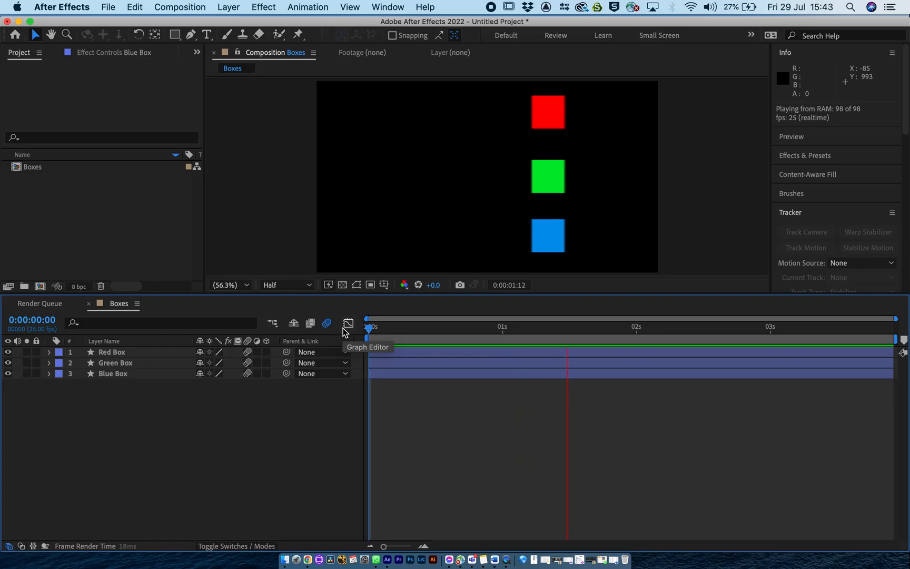
key(space)
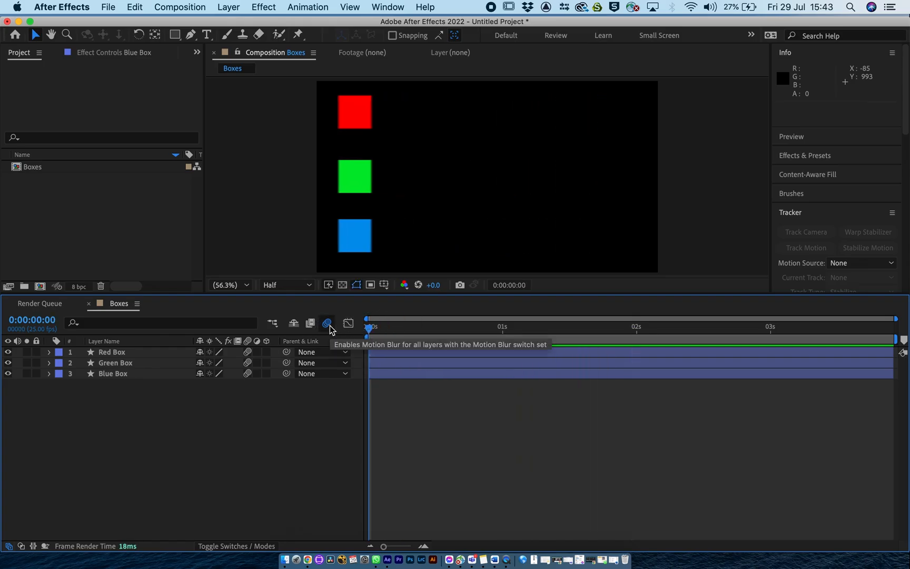
Save the project as Boxes in the Assets folder in the Adobe After Effects Project format.
key(super+s)
click(639, 359)
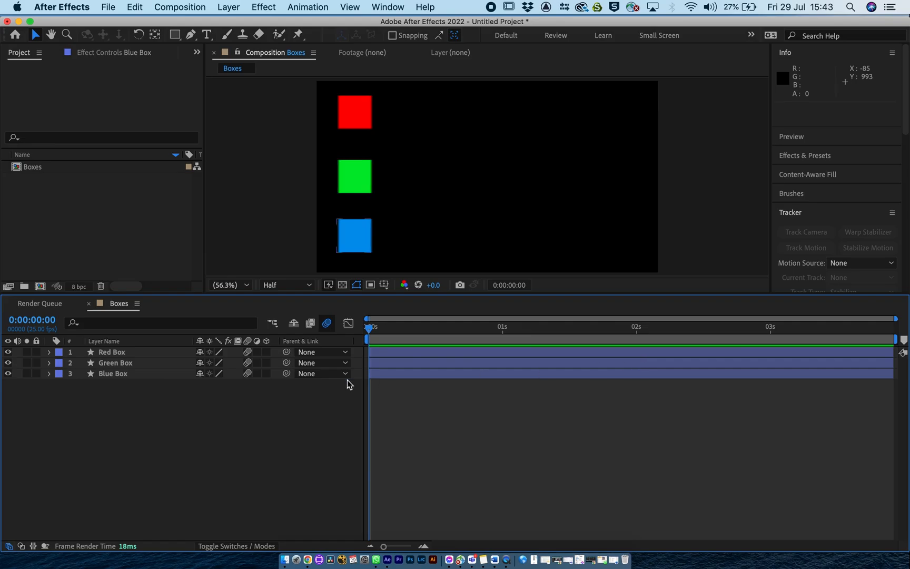
key(super+s)
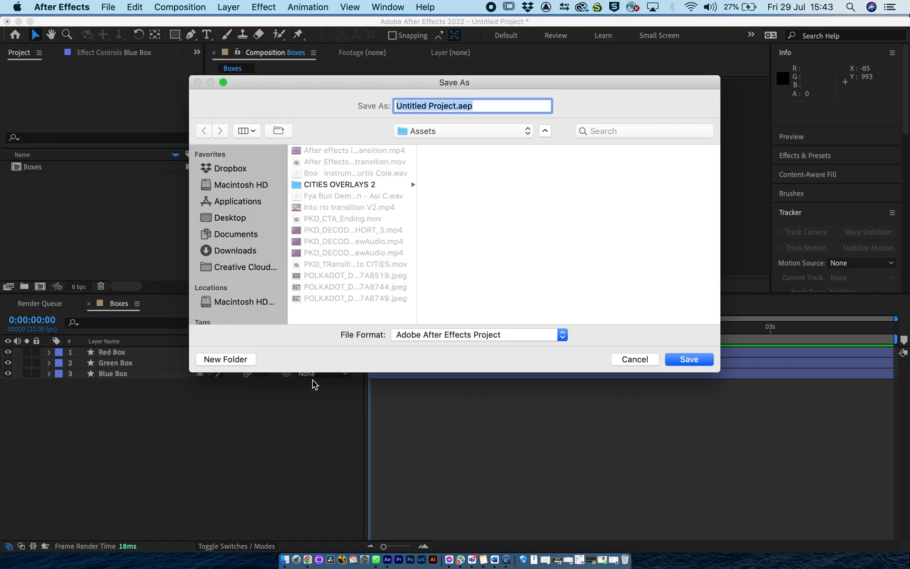
text(Boxes)
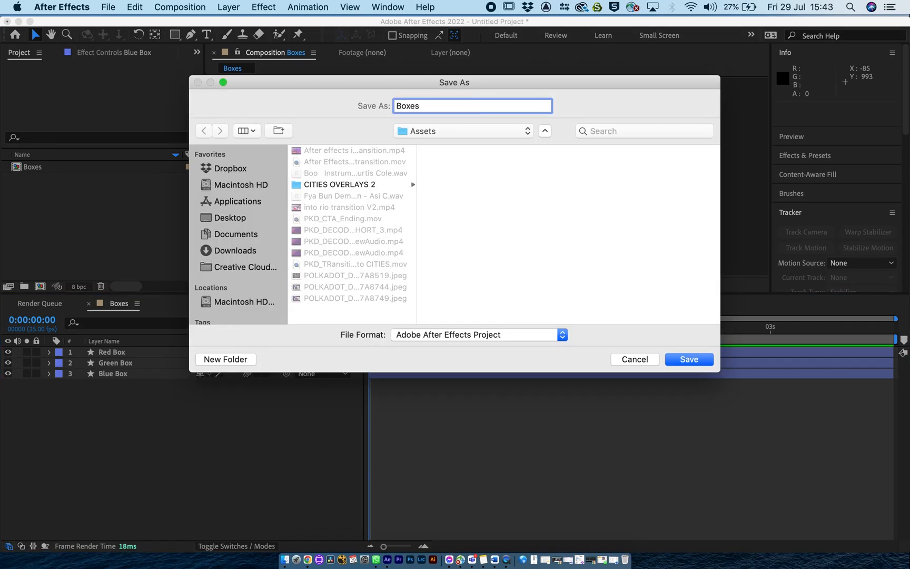
key(Return)
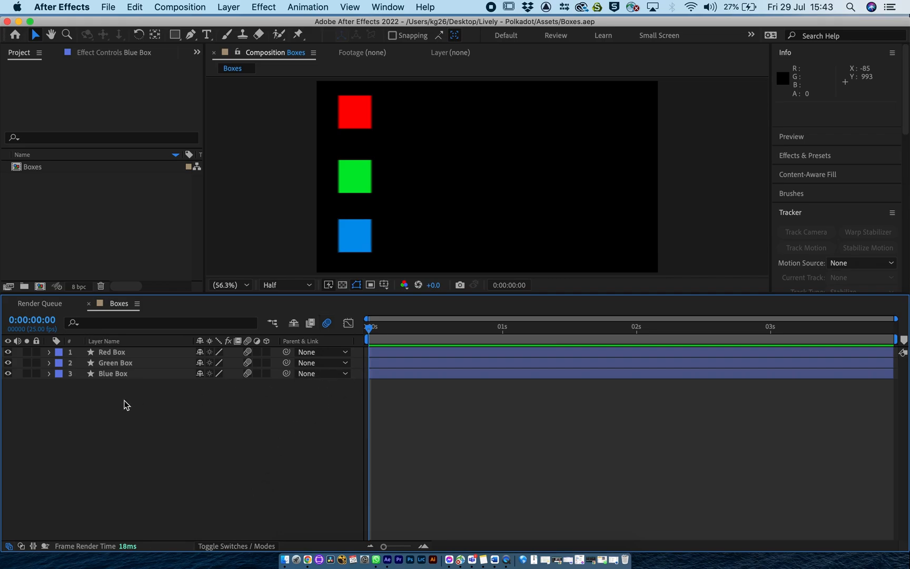
Apply Easy Ease Out to the Blue Box's first Position keyframe at 0 seconds.
click(49, 373)
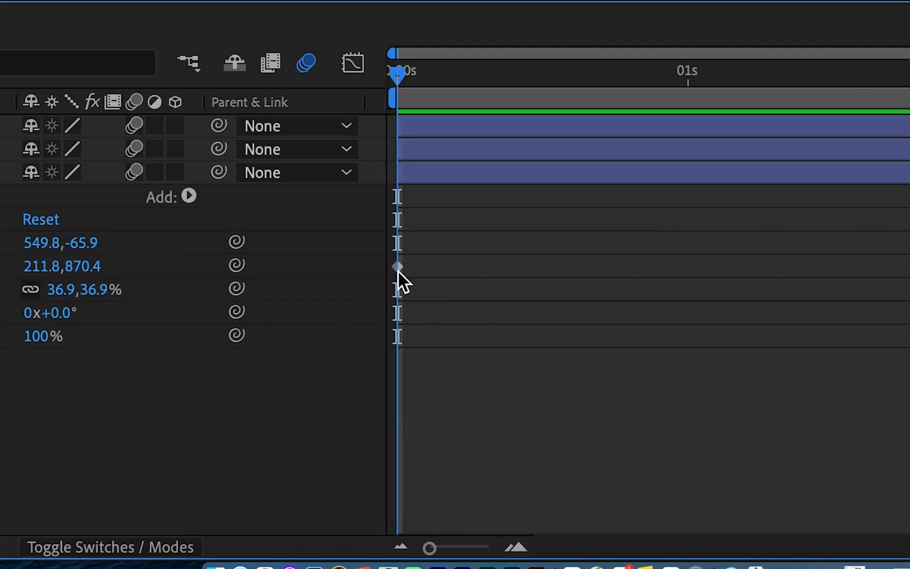
right_click(397, 269)
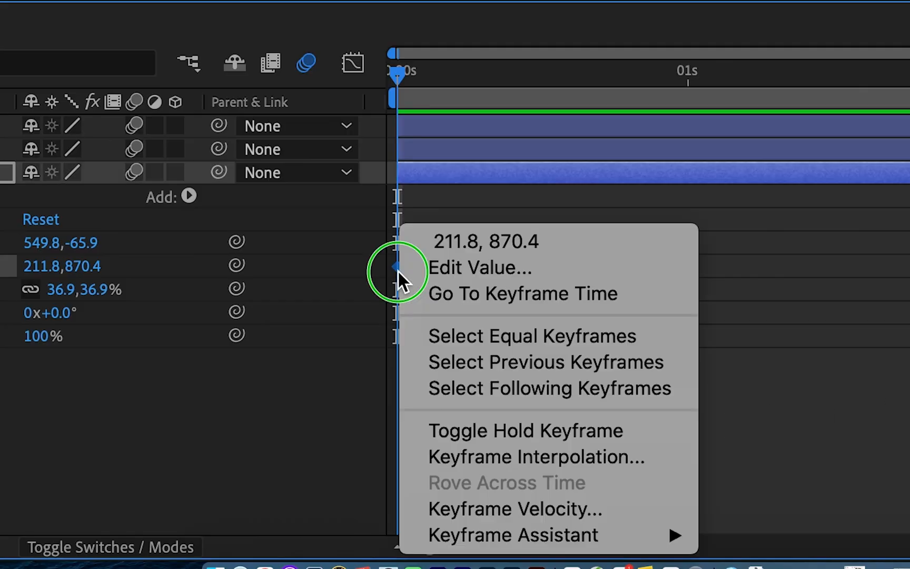
mouse_move(496, 537)
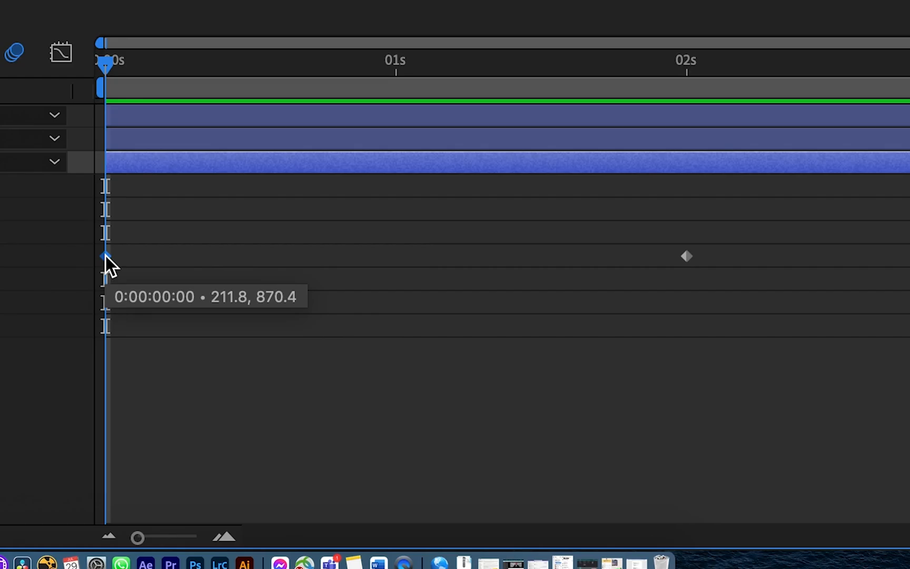
right_click(369, 419)
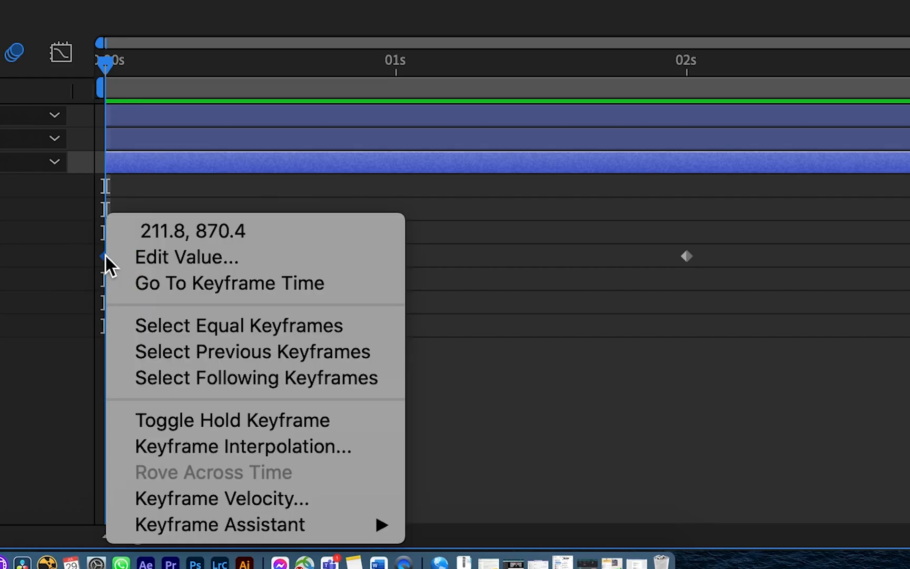
mouse_move(120, 519)
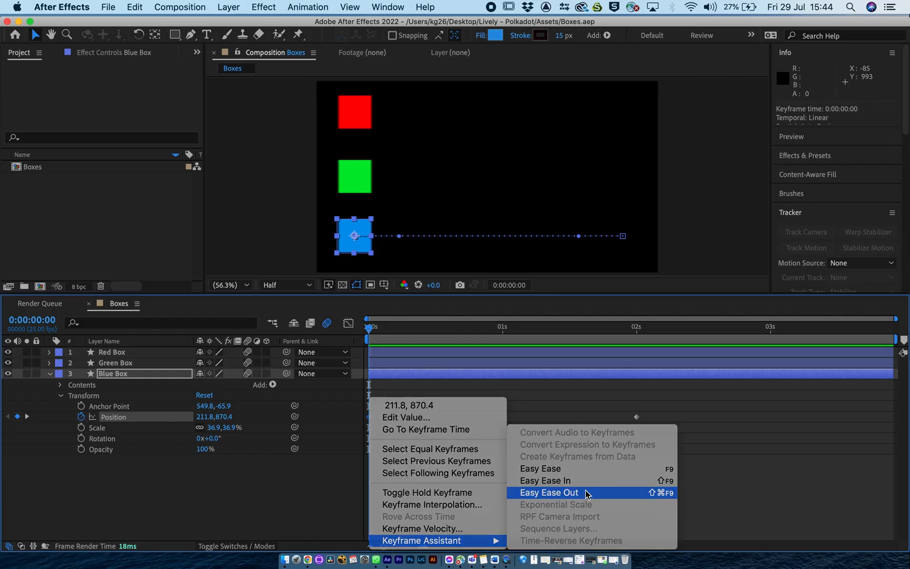
click(578, 420)
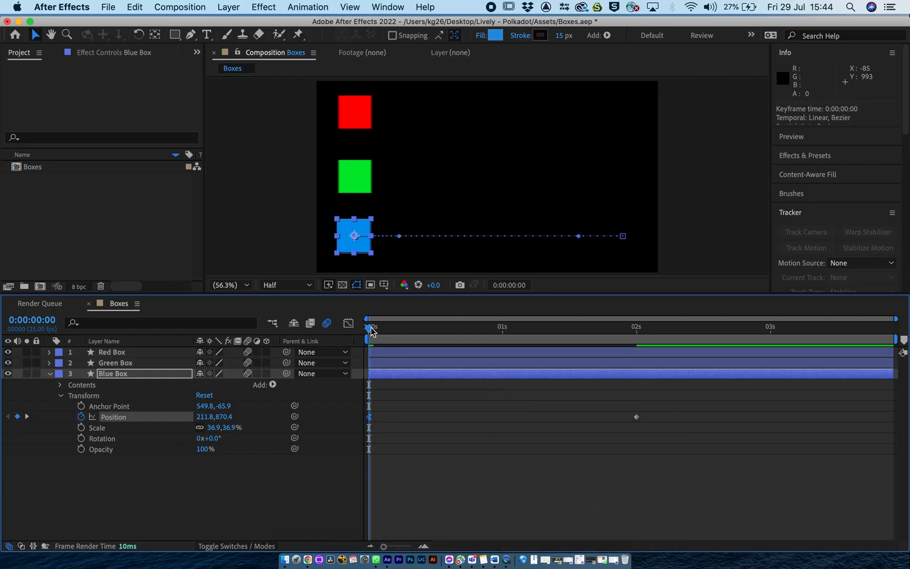
Preview the animation and compare the motion path spacing of the Green Box and the Blue Box.
key(space)
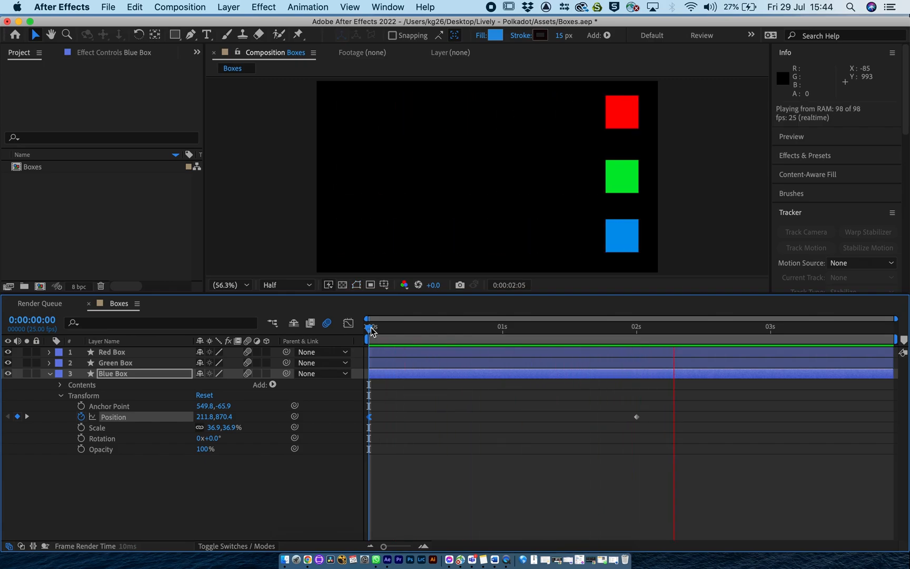
key(space)
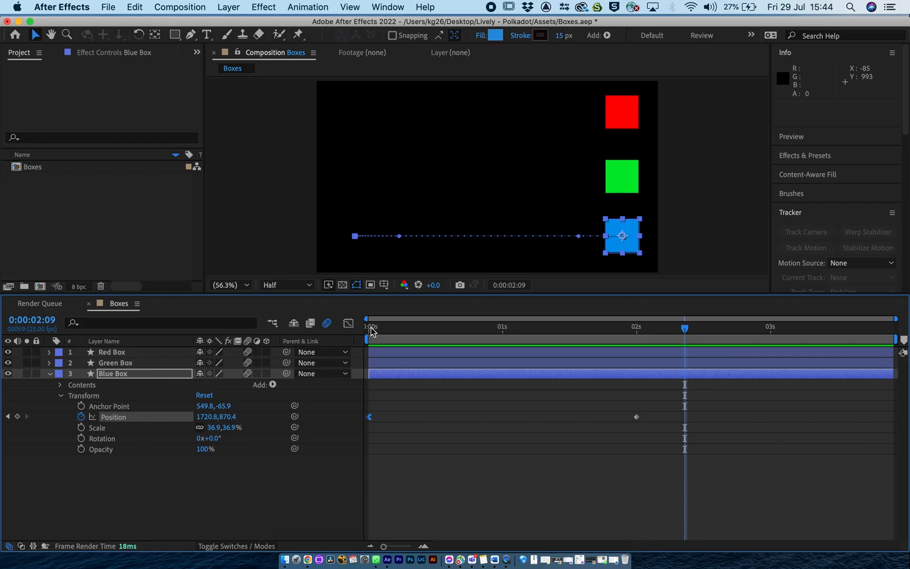
click(113, 363)
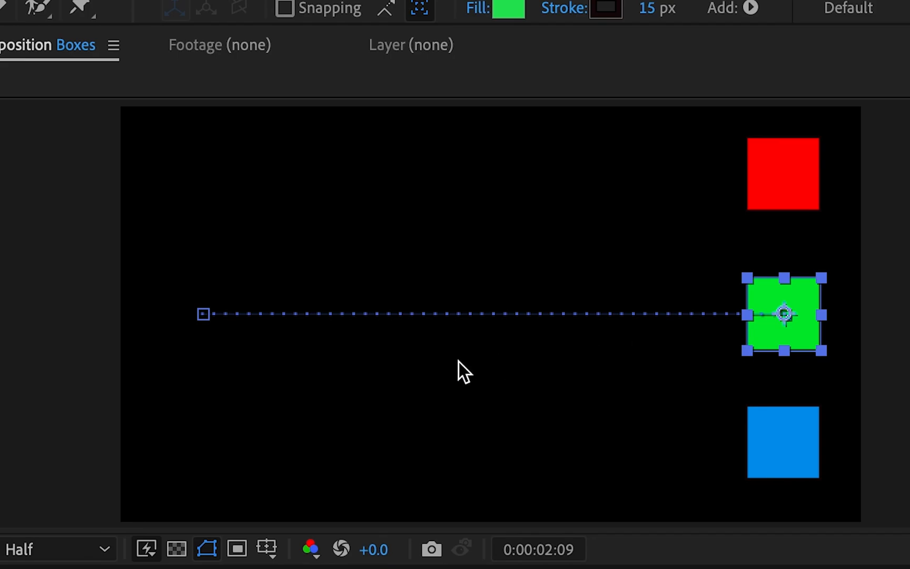
click(784, 443)
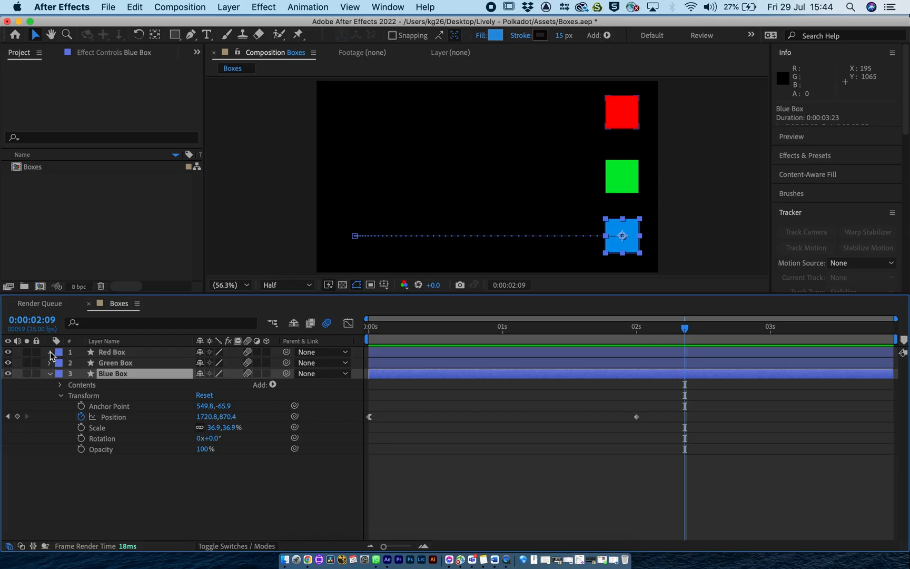
Apply Easy Ease In to the Red Box's Position keyframe at 2 seconds.
click(50, 352)
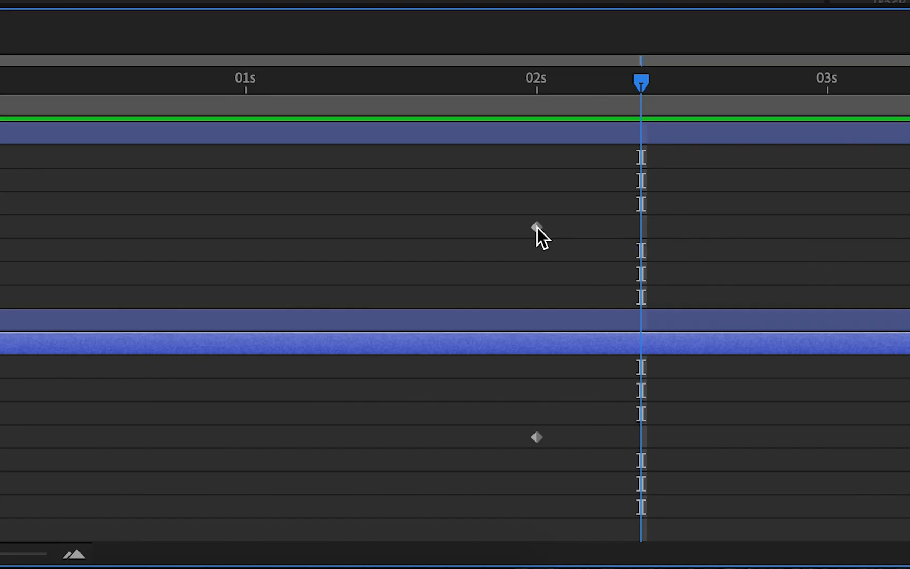
right_click(637, 396)
mouse_move(658, 538)
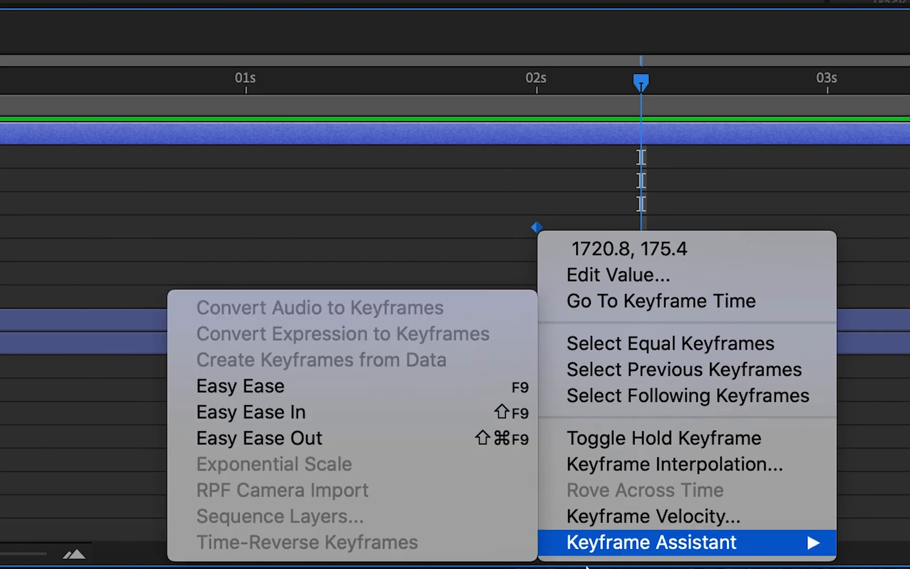
click(356, 413)
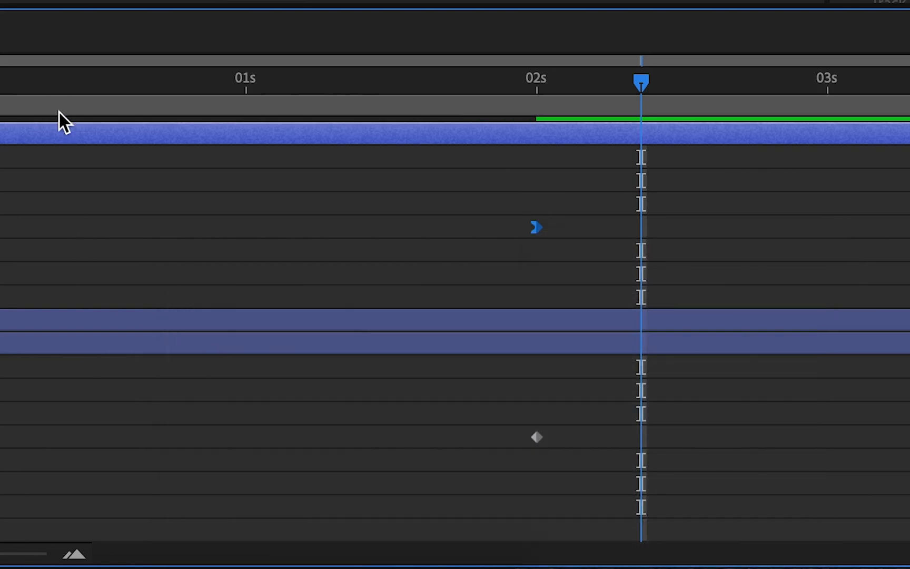
Play the animation repeatedly from near the start to compare how the three boxes speed up and slow down.
key(Home)
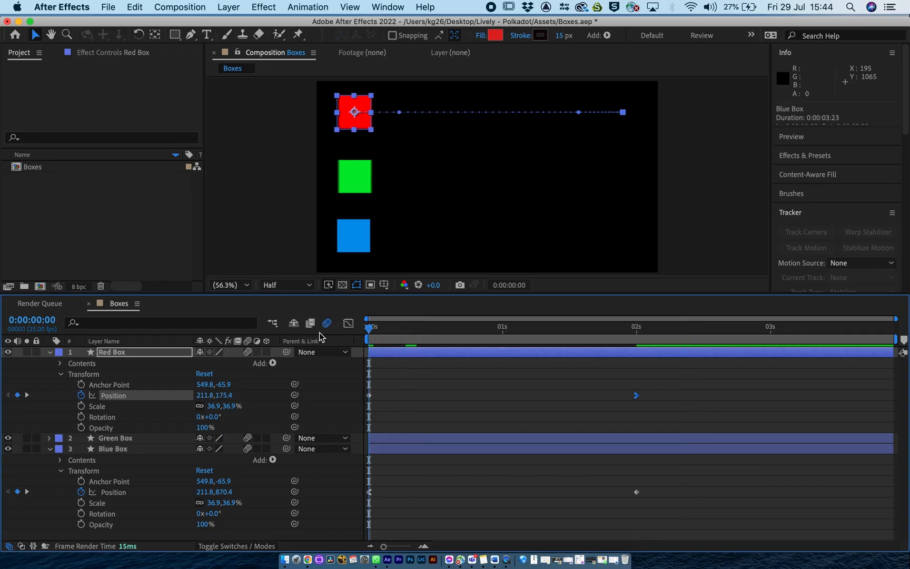
key(space)
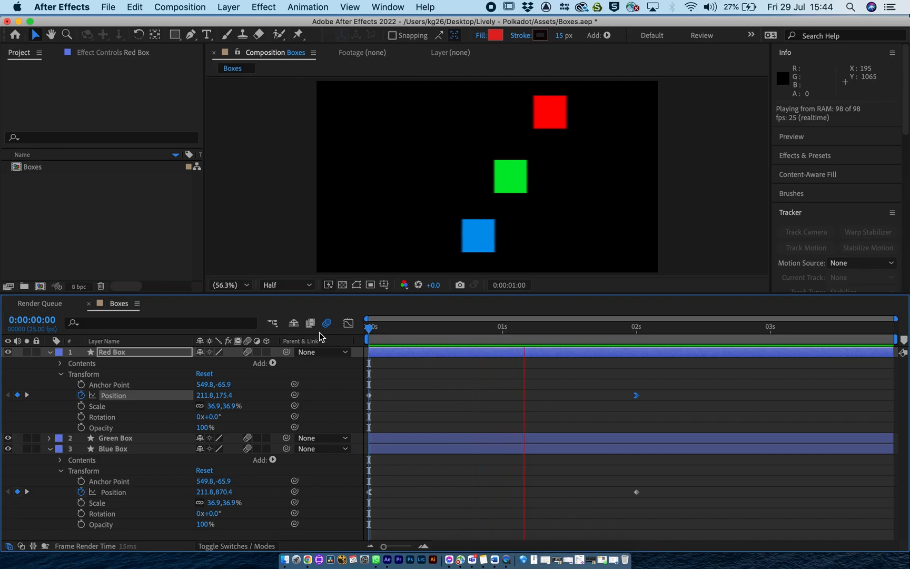
key(space)
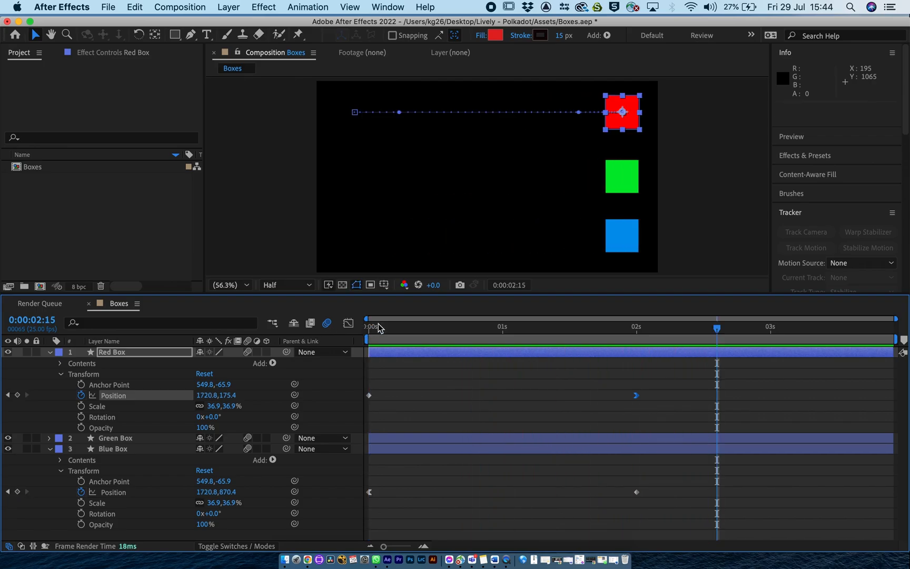
click(391, 327)
key(space)
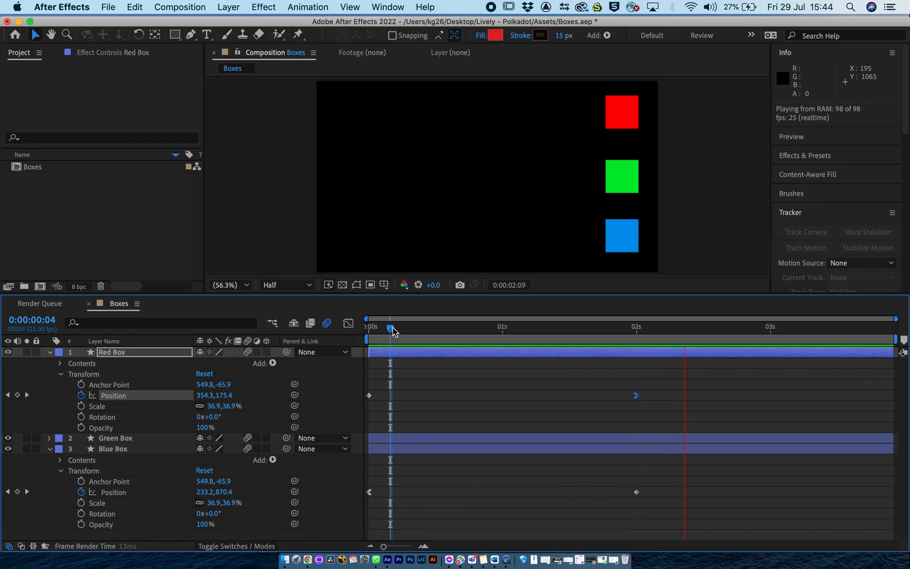
key(space)
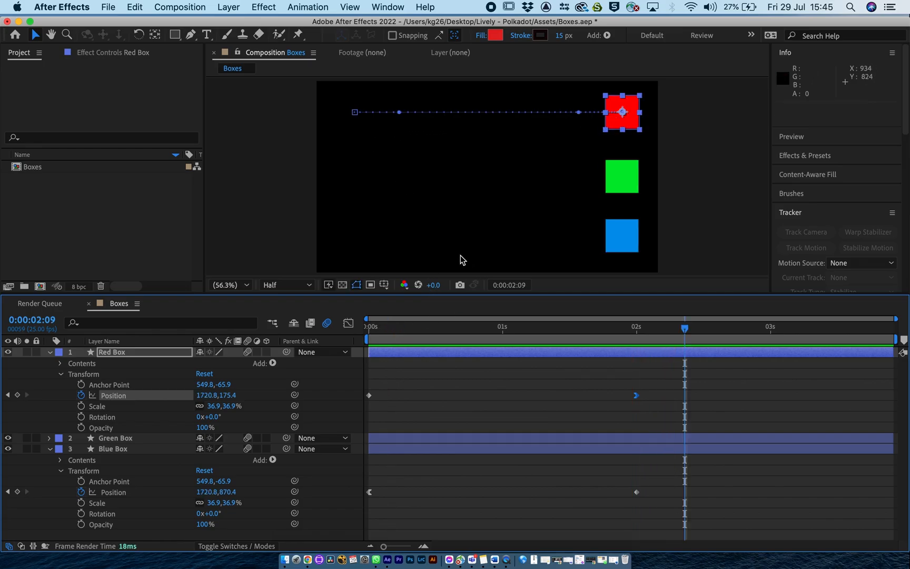
click(374, 329)
key(space)
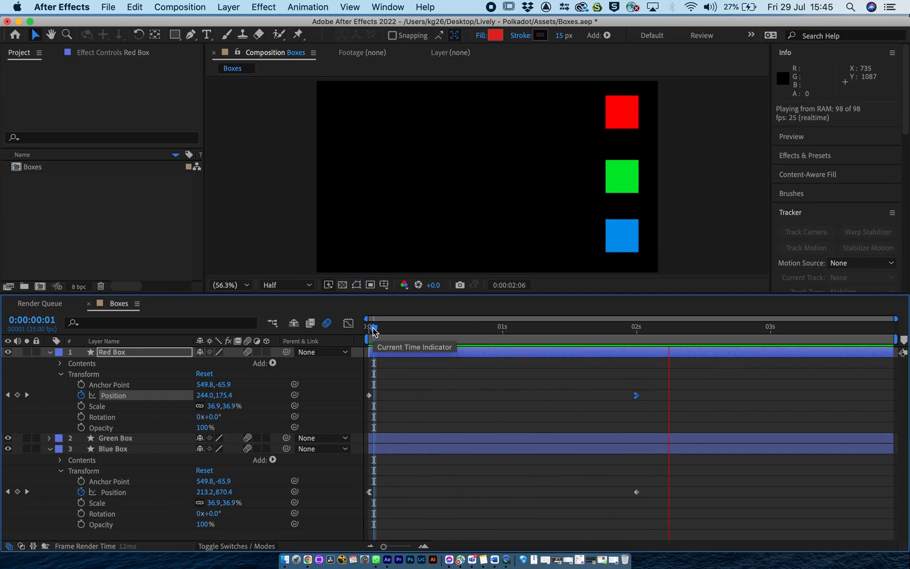
key(space)
click(373, 329)
key(space)
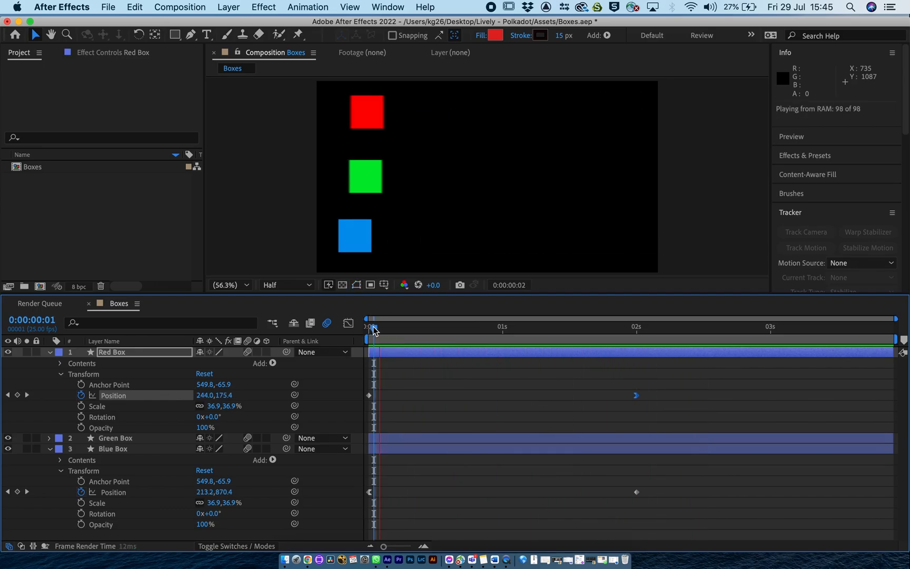
Apply Easy Ease to both Position keyframes of the Green Box and collapse the properties of all three layers.
click(546, 477)
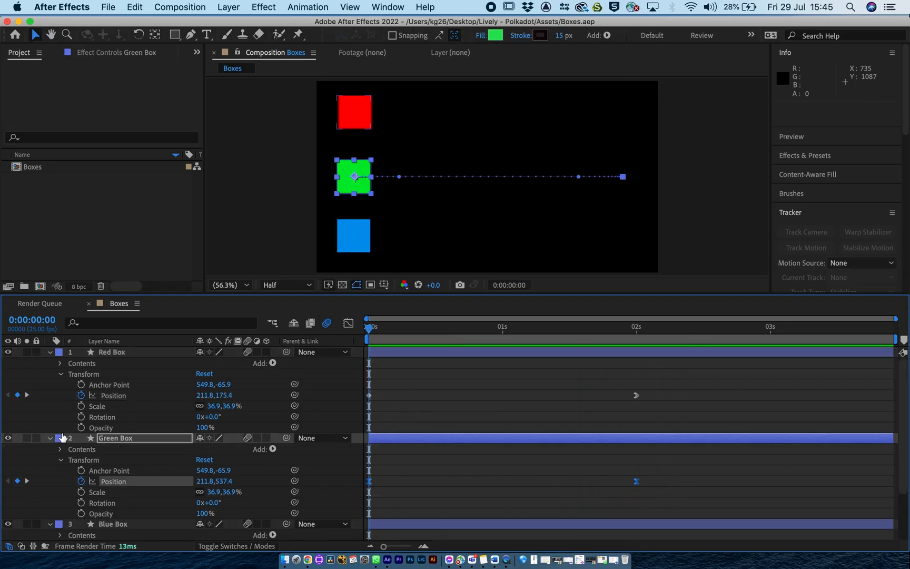
click(50, 439)
click(50, 449)
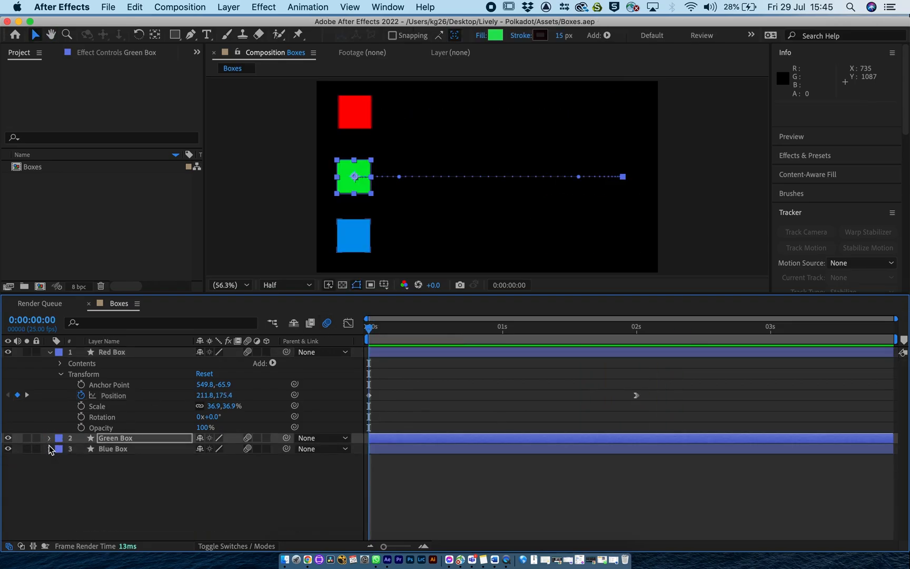
click(50, 353)
click(92, 423)
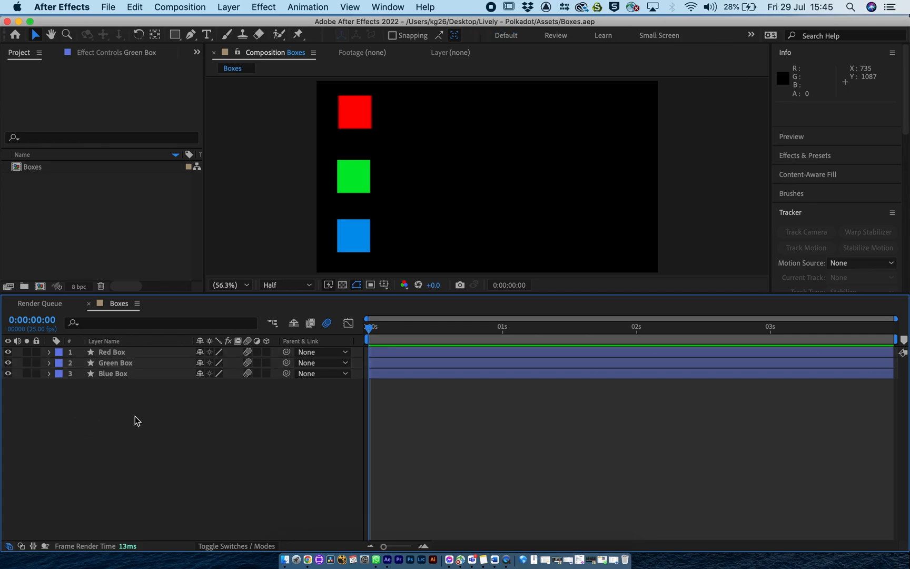
Pre-compose the Red Box, Green Box and Blue Box layers into a new composition named Mini Boxes, moving all attributes into it.
click(16, 169)
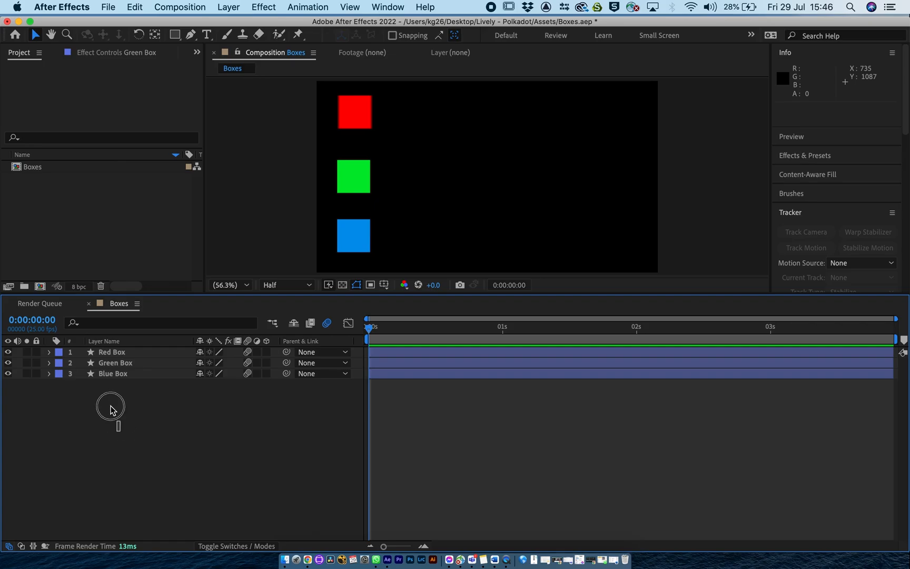
drag(121, 432, 87, 355)
right_click(116, 354)
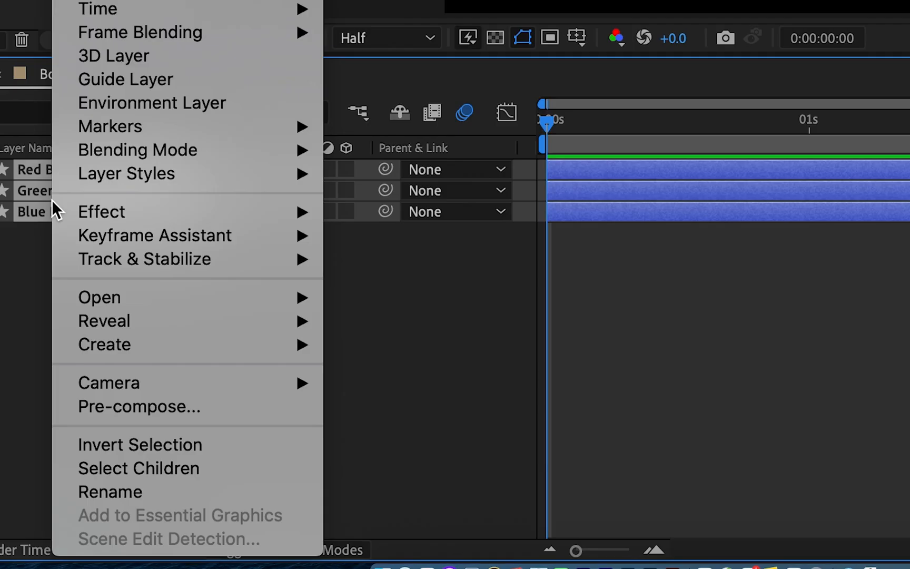
click(167, 407)
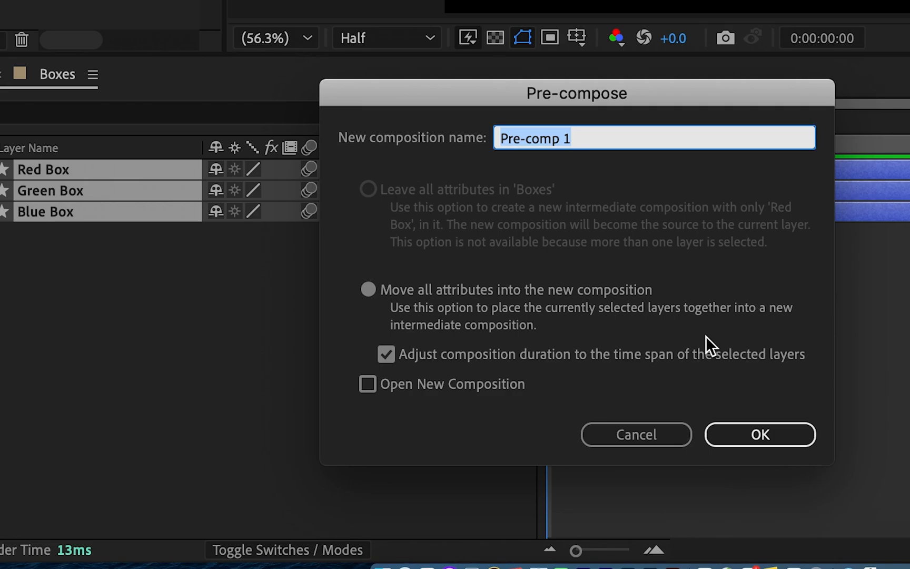
text(Mini Boxes)
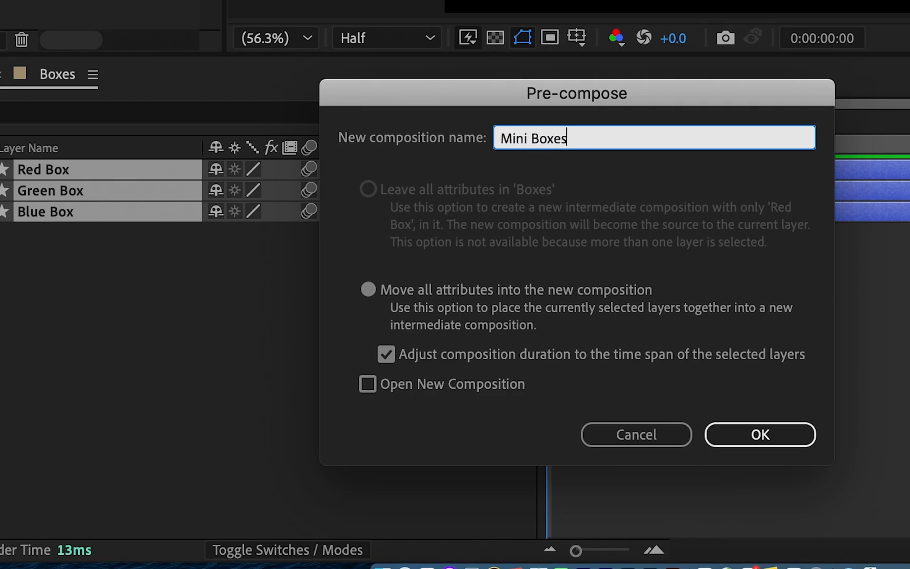
key(Return)
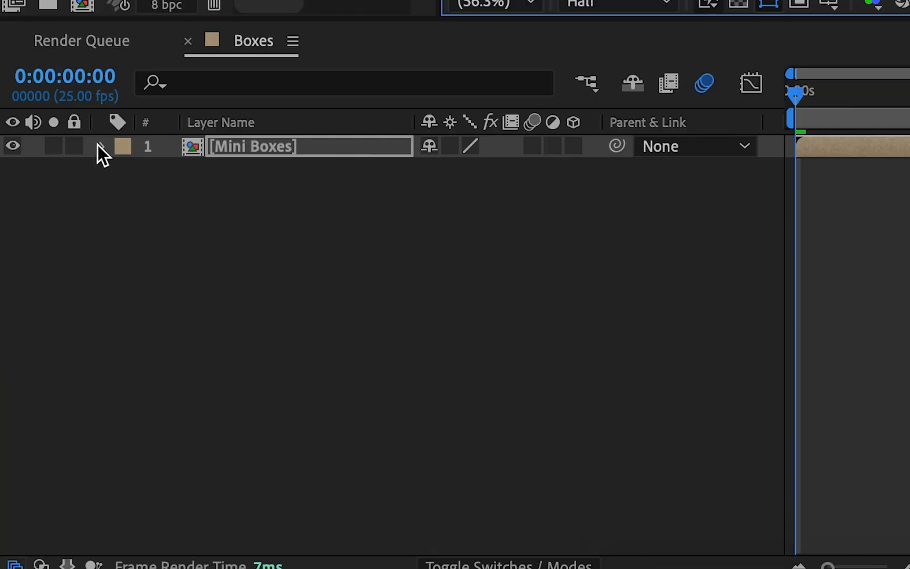
Scale the Mini Boxes layer down proportionally to about 39%.
click(48, 352)
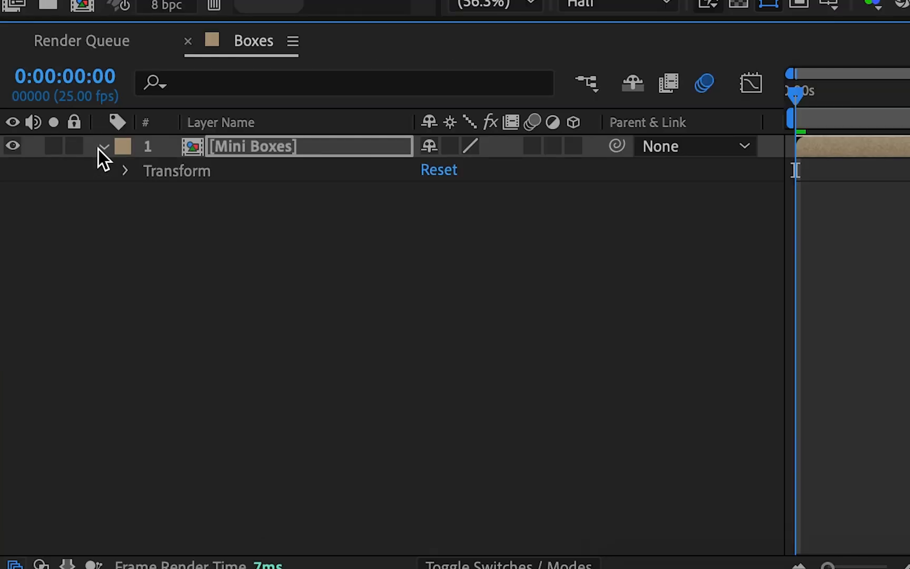
click(126, 171)
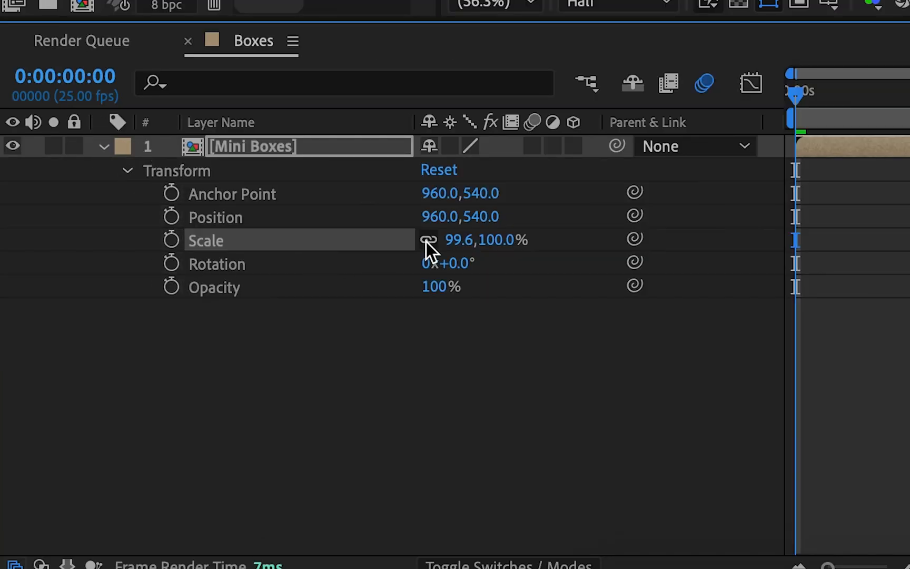
drag(497, 240, 431, 238)
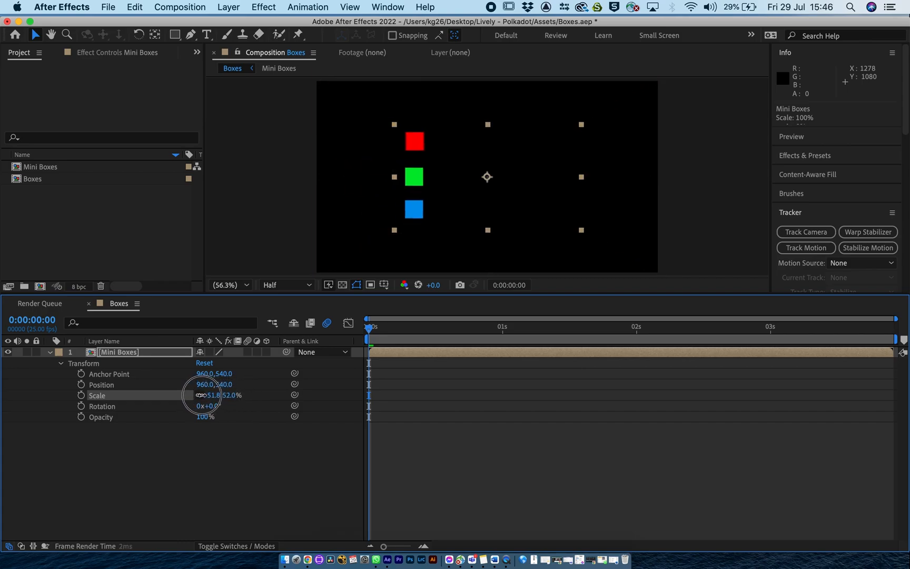
drag(202, 394, 197, 395)
Move the Mini Boxes layer to the frame's upper-left area at position 420.0, 259.3 and preview its movement.
drag(528, 186, 432, 138)
key(space)
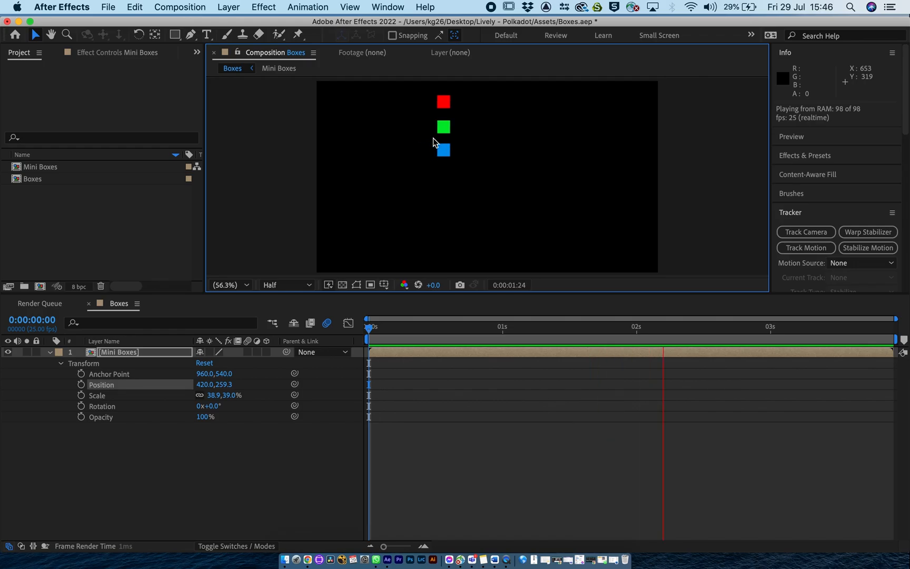
key(space)
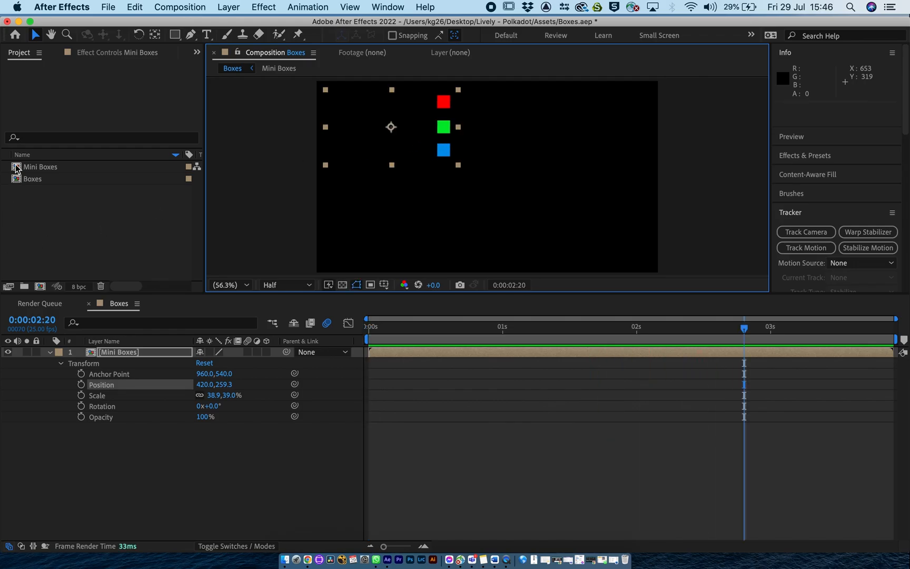
Collapse the Mini Boxes layer and add a second instance of the Mini Boxes composition below it in the Boxes timeline.
click(16, 167)
click(49, 352)
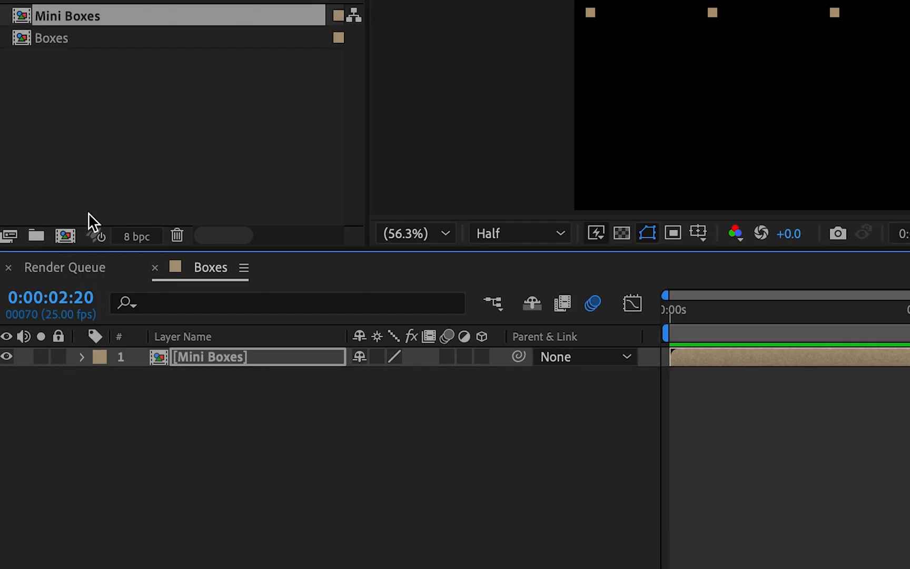
drag(22, 13, 105, 463)
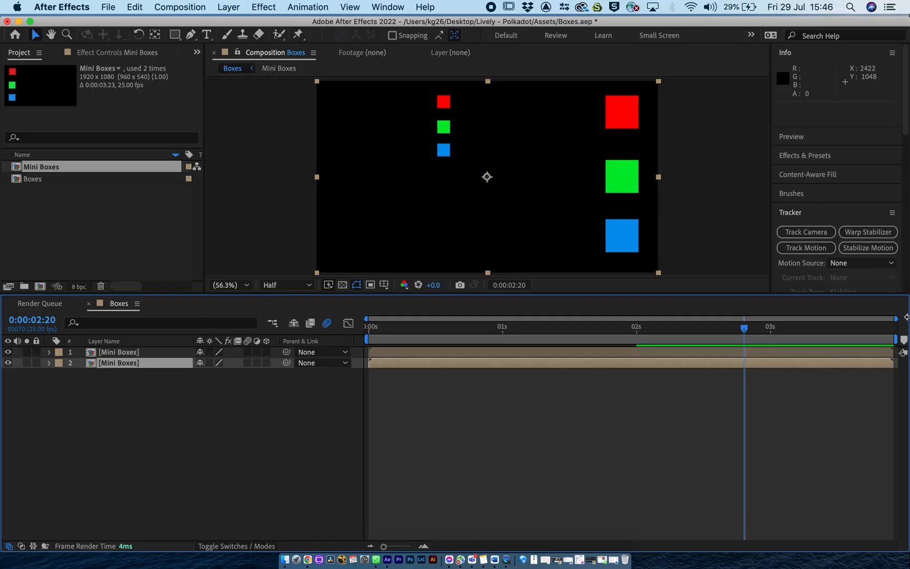
Preview the Boxes animation from the start and add a third instance of the Mini Boxes composition at the bottom of the layer stack.
click(377, 335)
key(space)
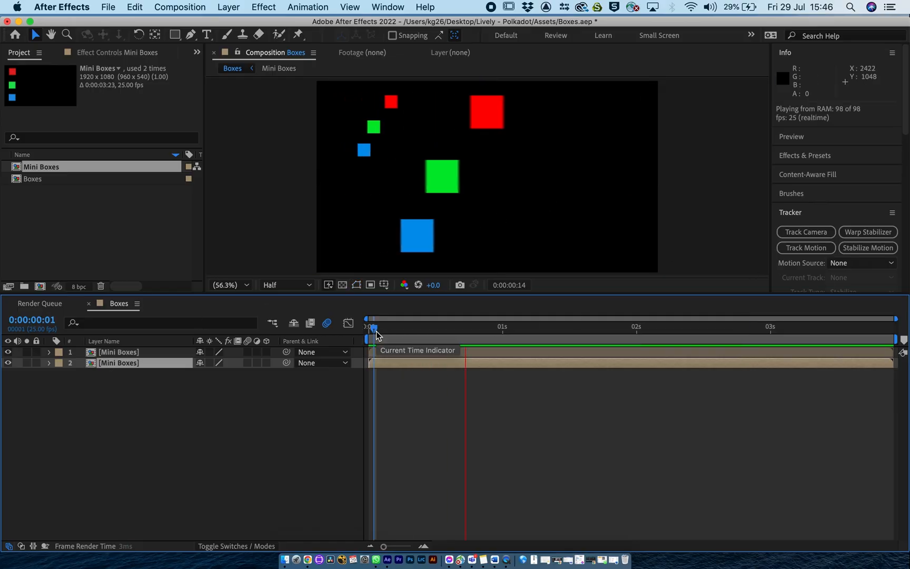
key(space)
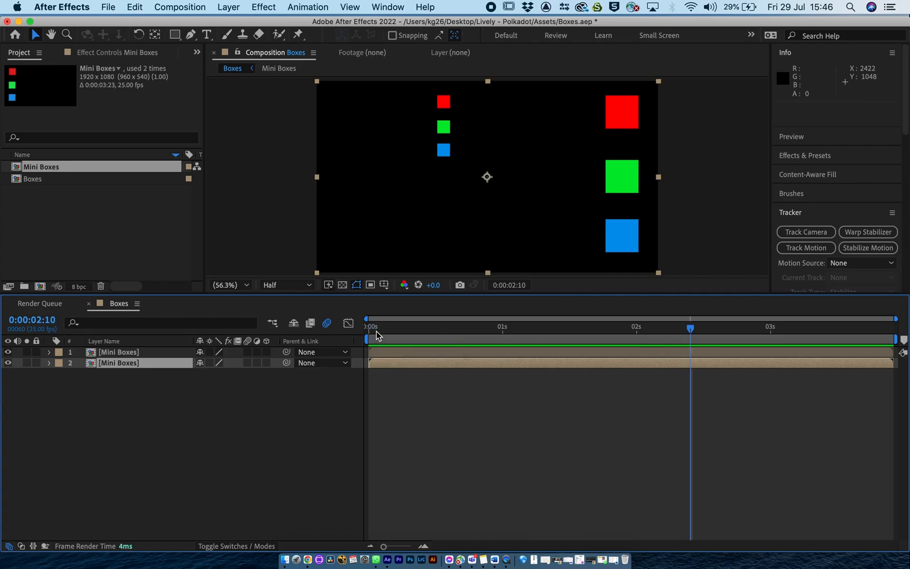
drag(19, 168, 55, 417)
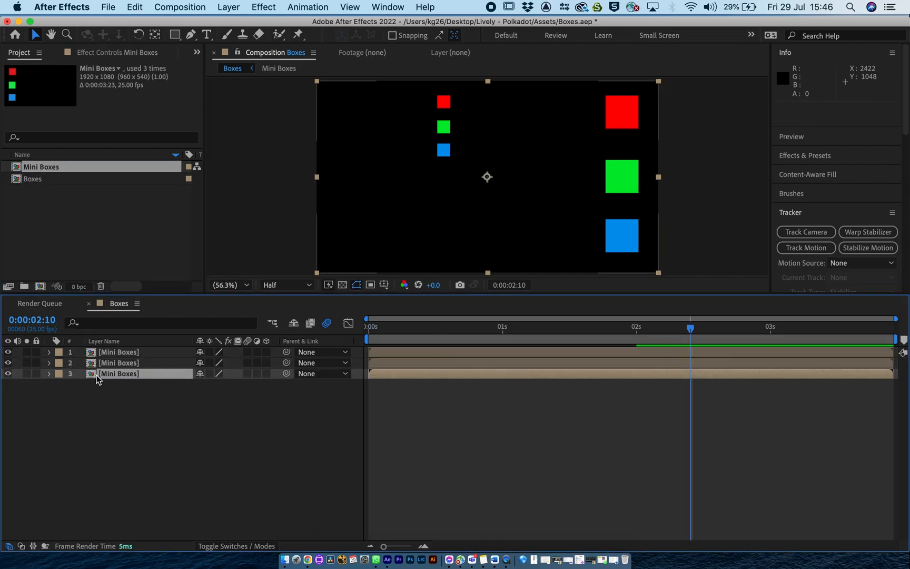
Scale the third Mini Boxes layer proportionally to 54% and move it within the frame to position 849.9, 707.0.
click(49, 373)
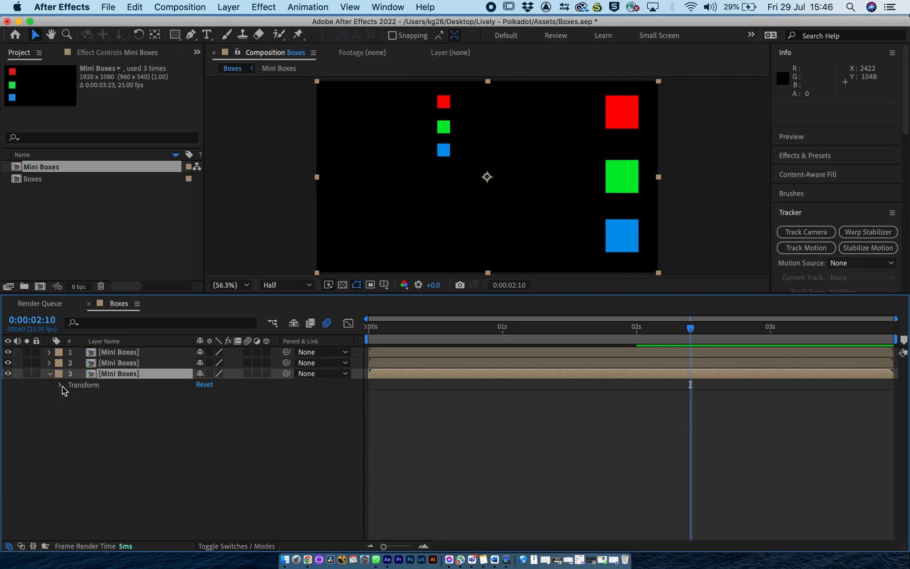
click(61, 388)
drag(231, 416, 204, 416)
drag(495, 199, 476, 229)
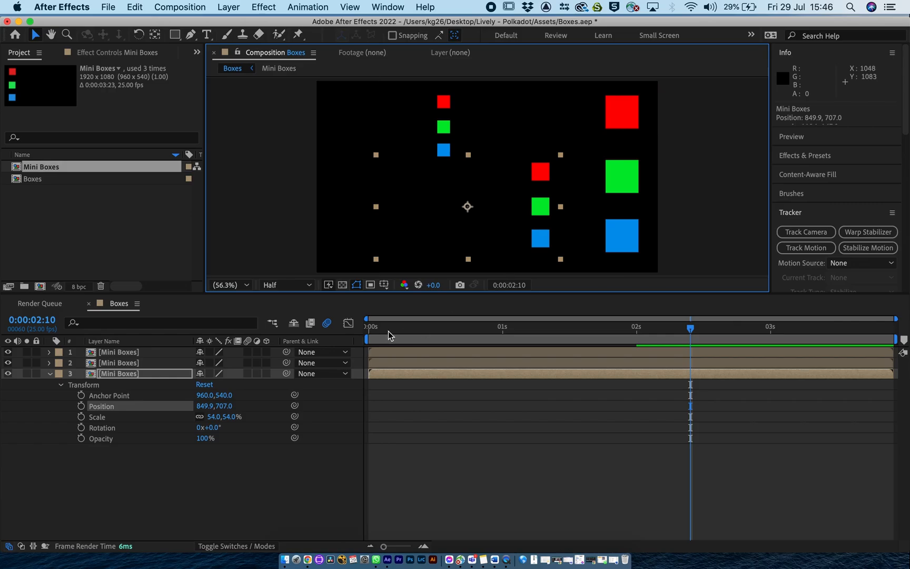
Play the Boxes composition from the beginning twice to check the three Mini Boxes instances moving together.
click(371, 329)
key(space)
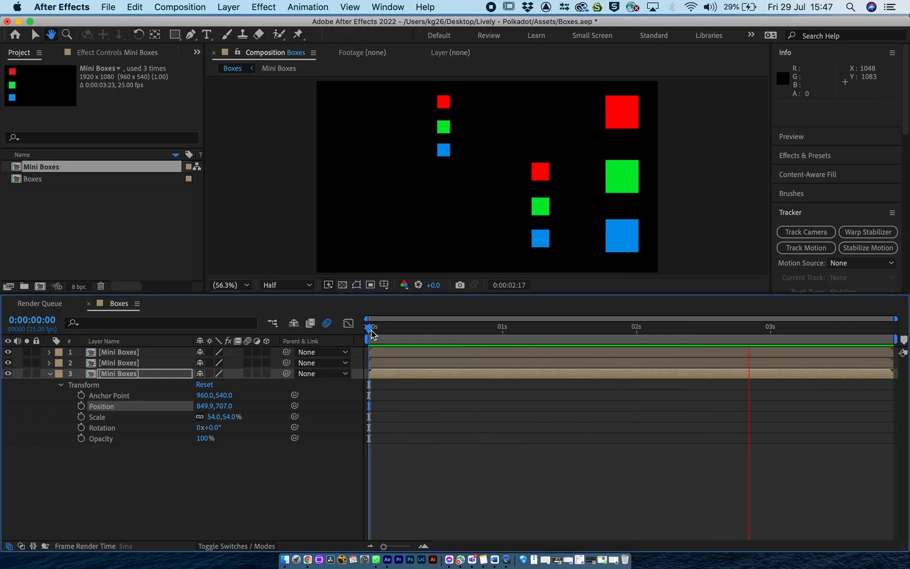
key(space)
click(375, 330)
key(space)
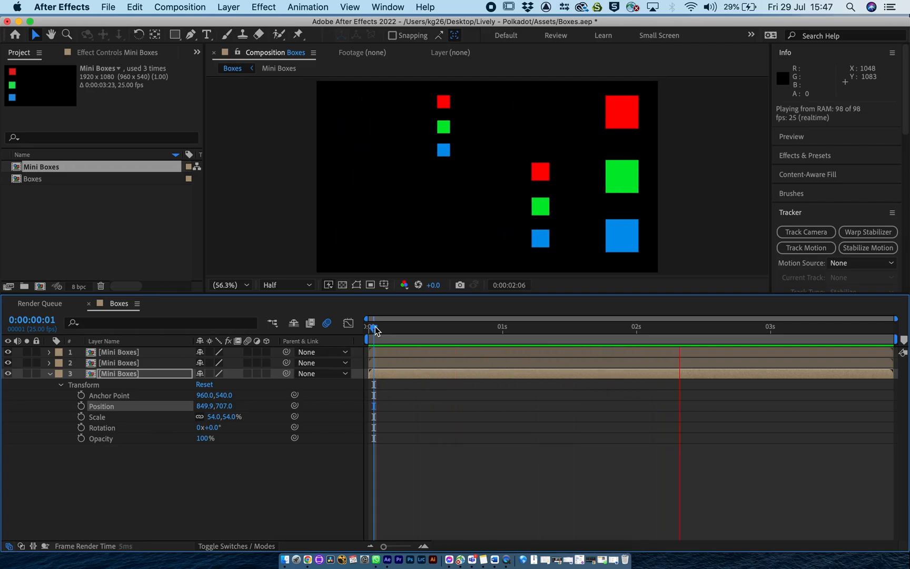
key(space)
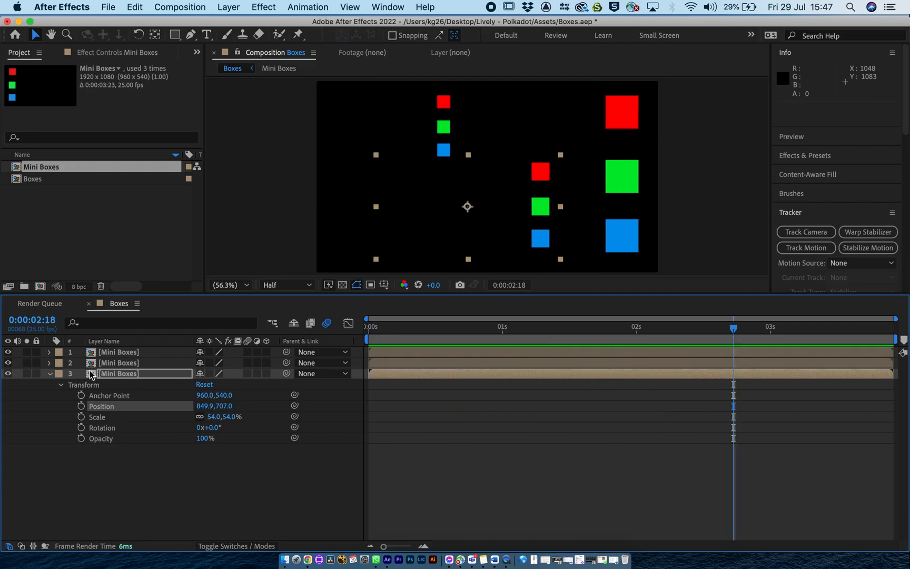
Rename the three Mini Boxes layers, in stacking order, as Mini Boxes 1, Mini Boxes 2 and Mini Boxes 3.
click(116, 354)
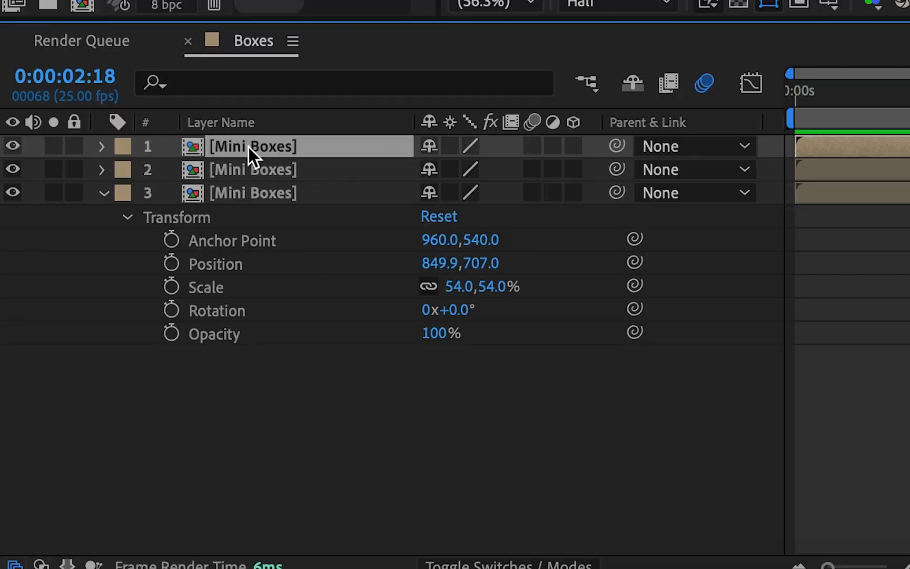
key(Return)
key(Right)
text(1)
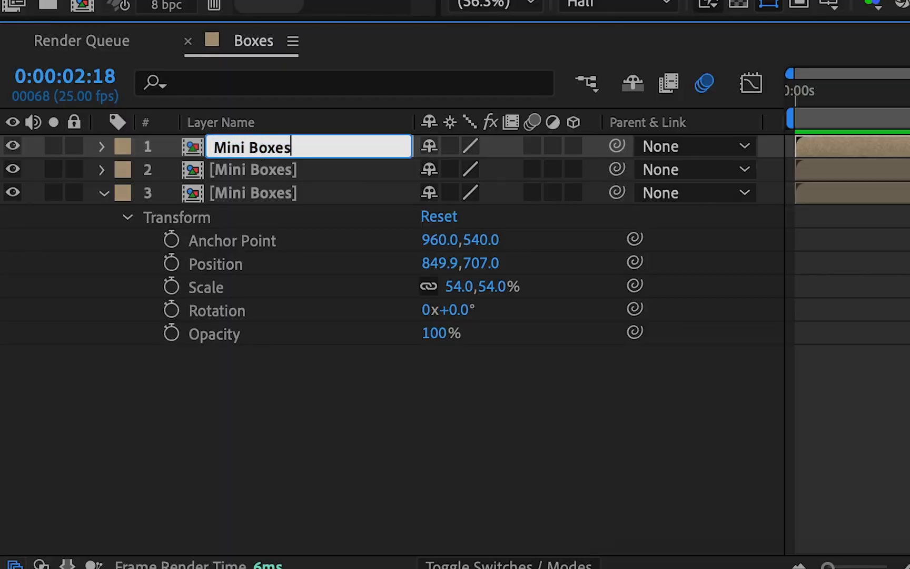
click(249, 166)
key(Return)
key(Right)
text(2)
click(229, 199)
key(Return)
key(Right)
text(3)
key(Left)
Set the Rotation of the Mini Boxes 3 layer to 180°.
click(463, 308)
drag(463, 308, 708, 321)
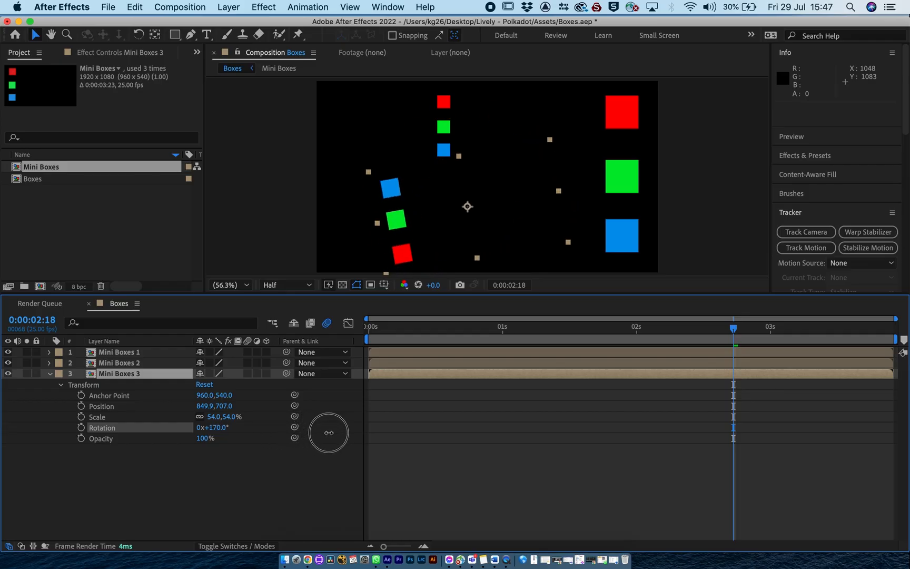
mouse_move(329, 432)
mouse_down()
mouse_move(294, 432)
mouse_move(321, 434)
mouse_up()
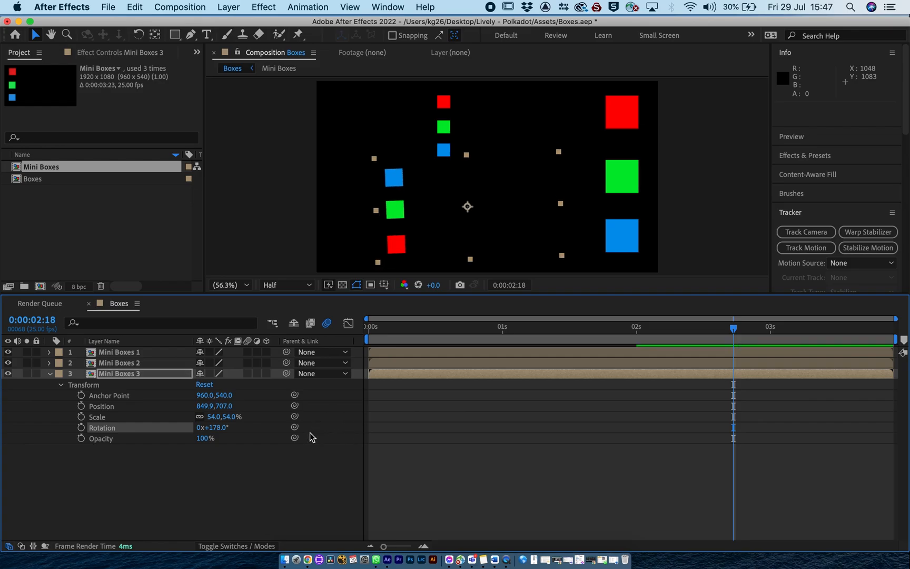
click(212, 427)
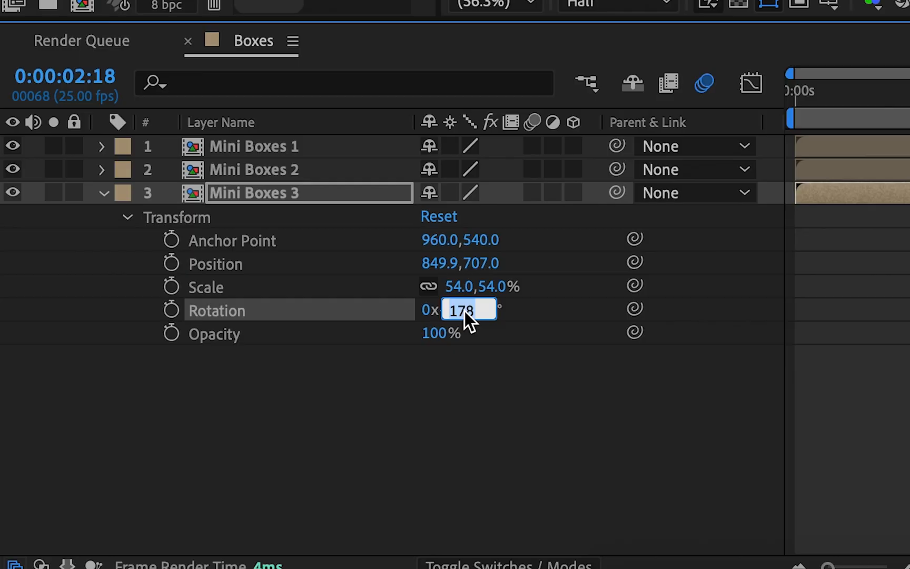
text(180)
key(Return)
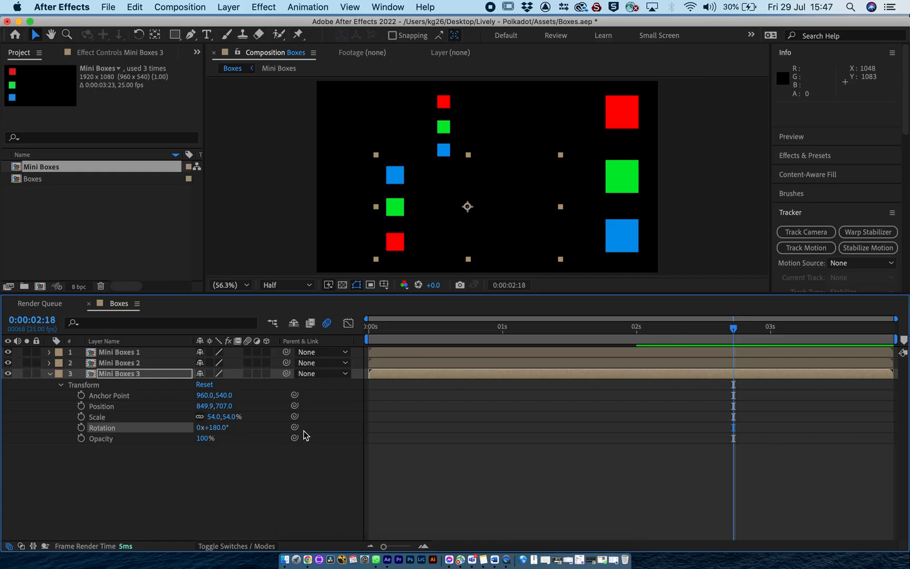
Move the Mini Boxes 3 layer to the frame's lower-left area at position 547.9, 763.8 and preview the reversed movement.
drag(450, 228, 395, 240)
drag(429, 329, 277, 327)
key(space)
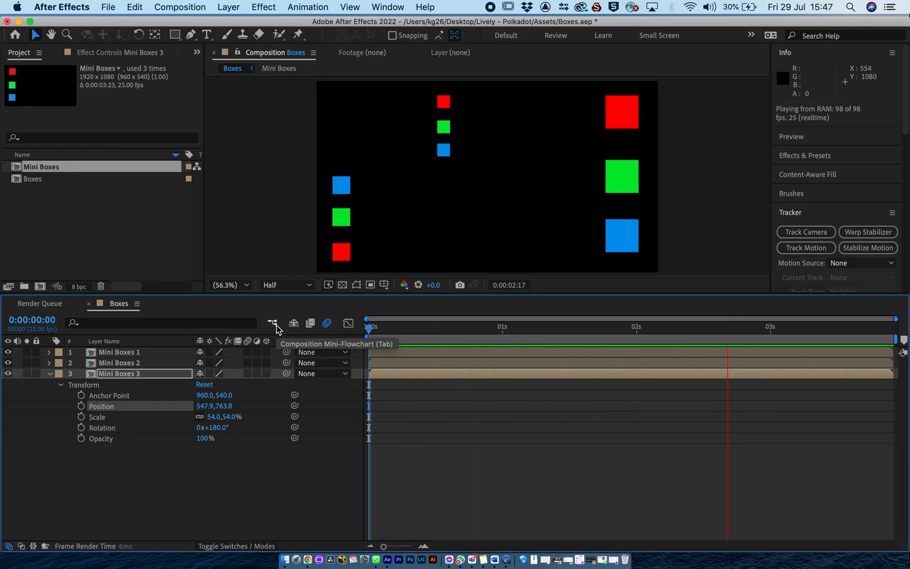
click(373, 327)
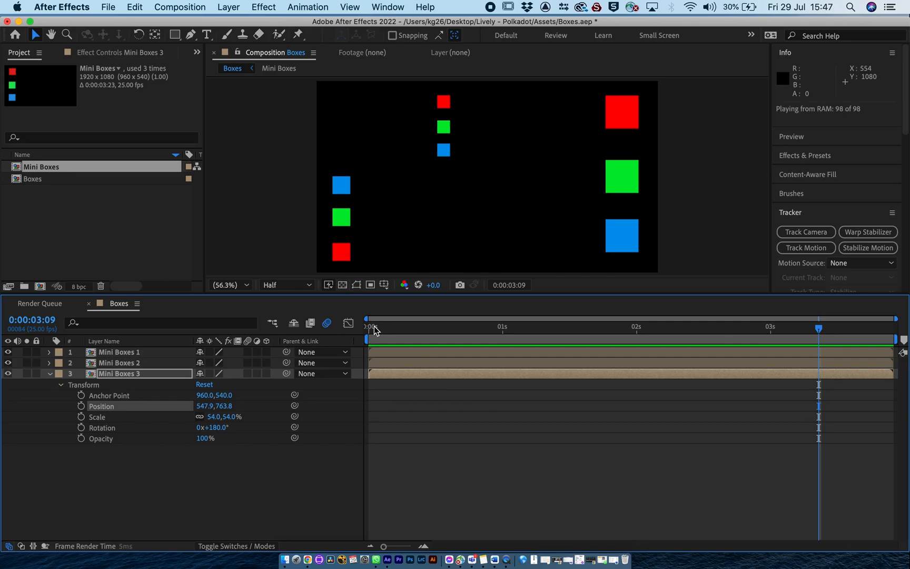
key(space)
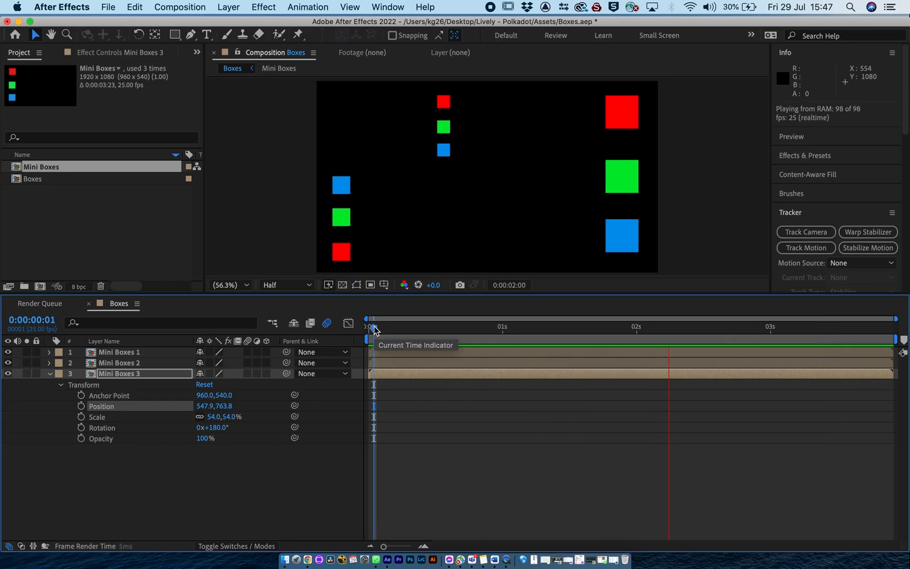
key(space)
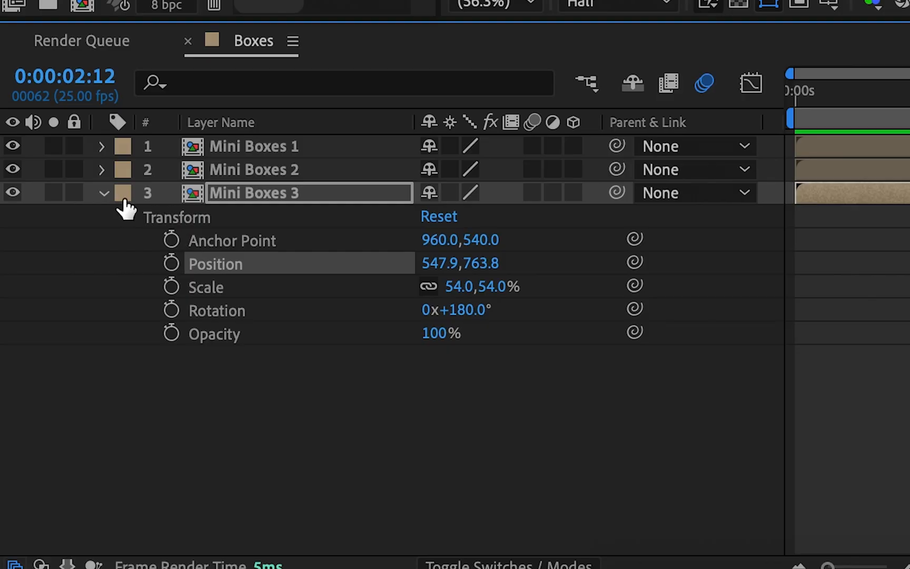
Collapse the Mini Boxes 3 layer and open its source composition, Mini Boxes.
click(50, 373)
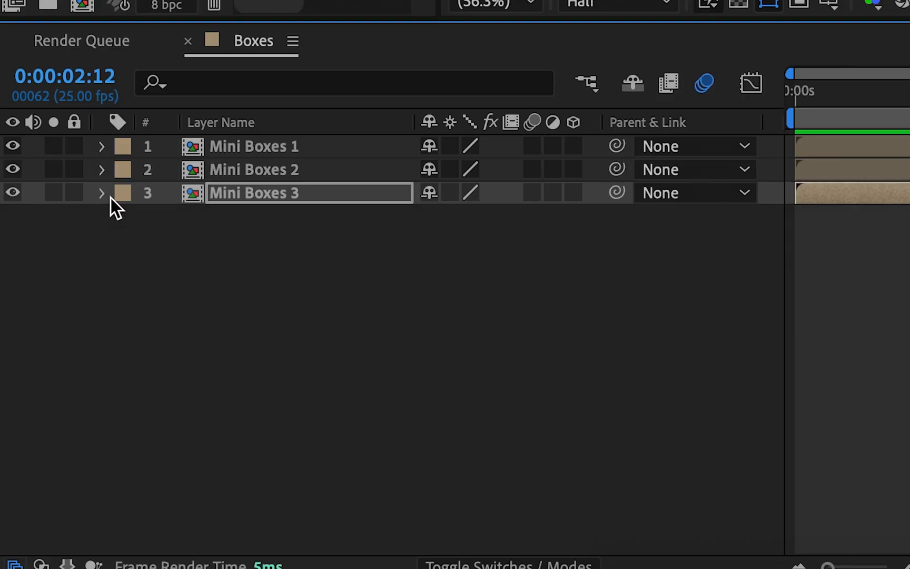
double_click(191, 198)
click(386, 287)
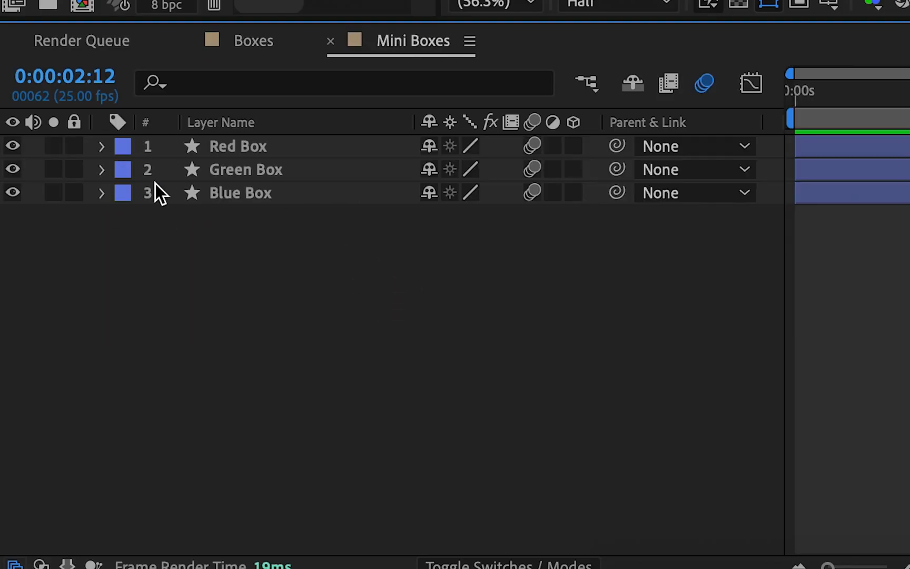
Change the Fill 1 color of the Red Box layer's Rectangle 2 to magenta, E322CF.
click(227, 153)
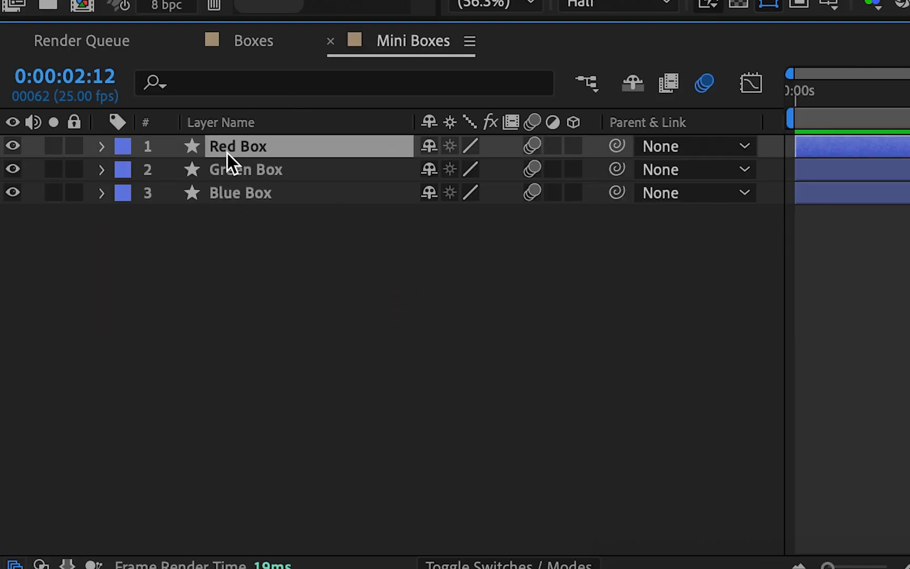
click(100, 147)
click(127, 172)
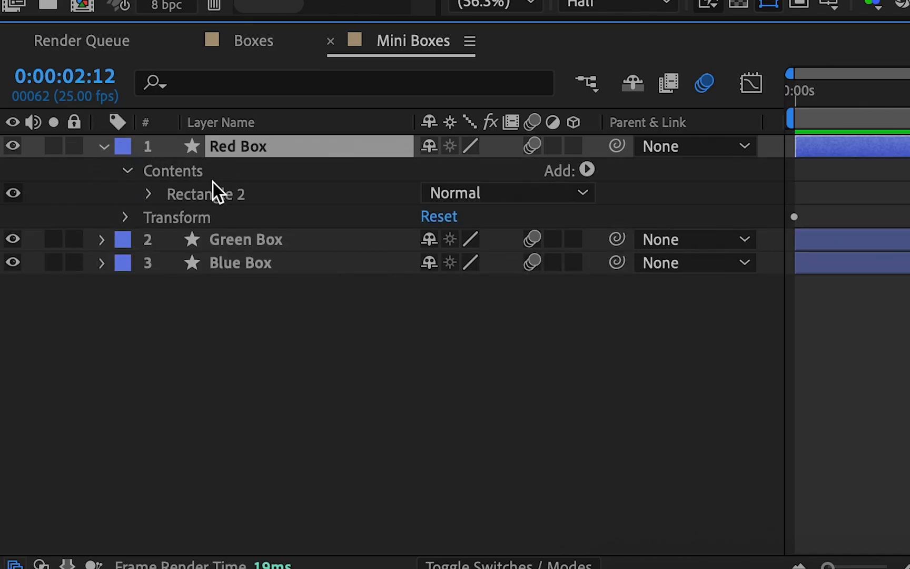
click(149, 194)
click(173, 263)
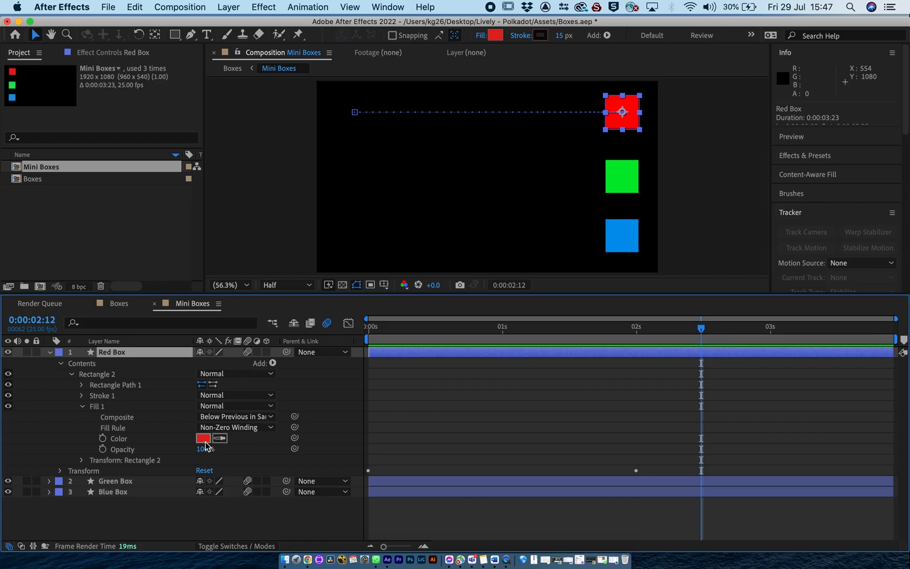
click(437, 336)
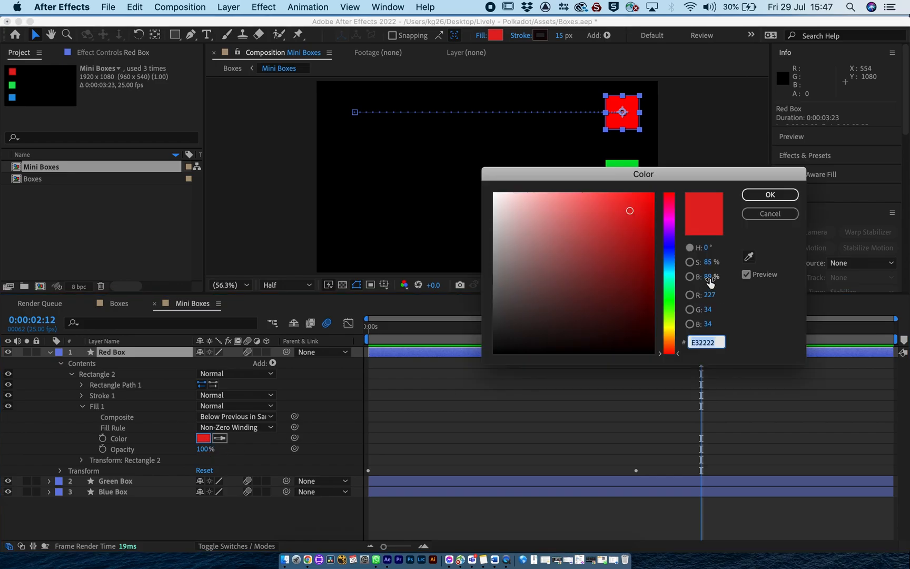
click(673, 218)
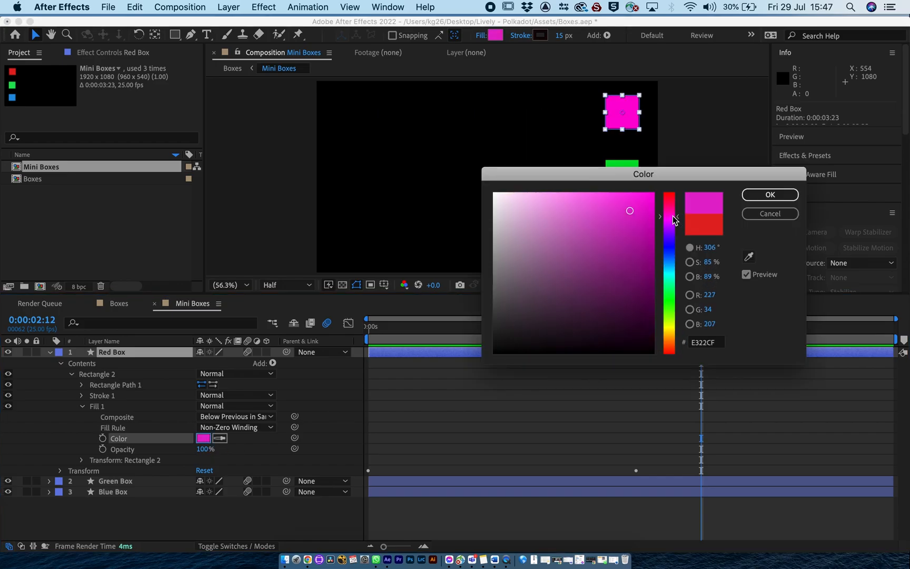
click(770, 194)
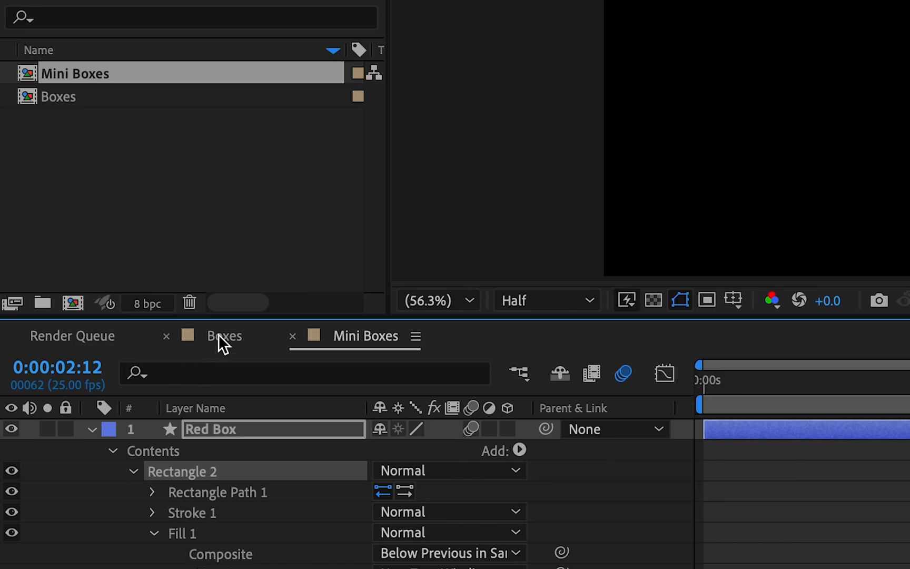
Return to the Boxes composition and preview the color change across all Mini Boxes instances.
click(120, 303)
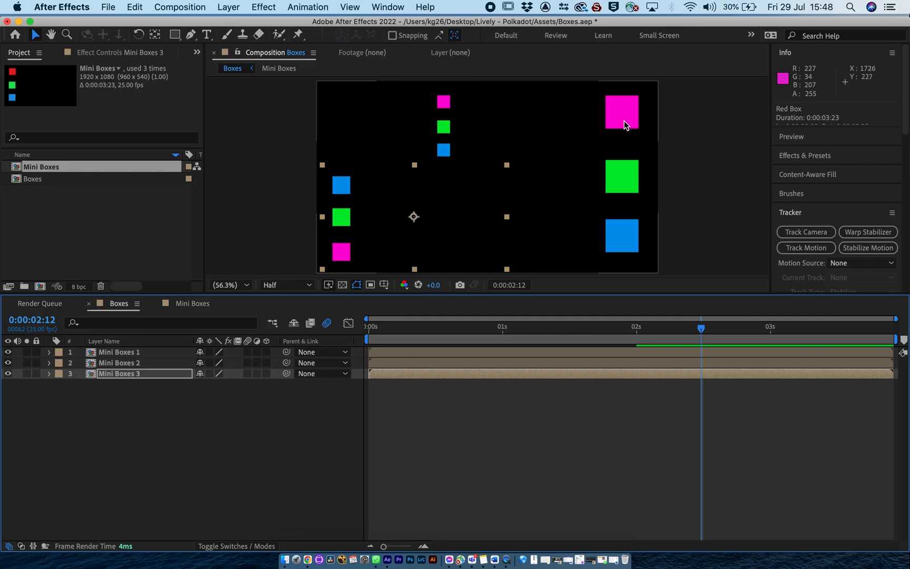
click(370, 328)
key(space)
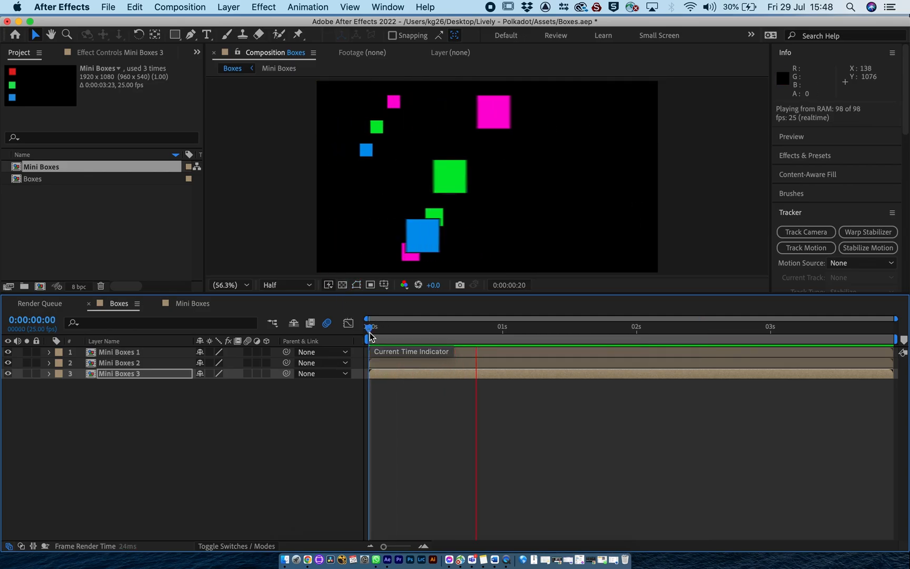
key(space)
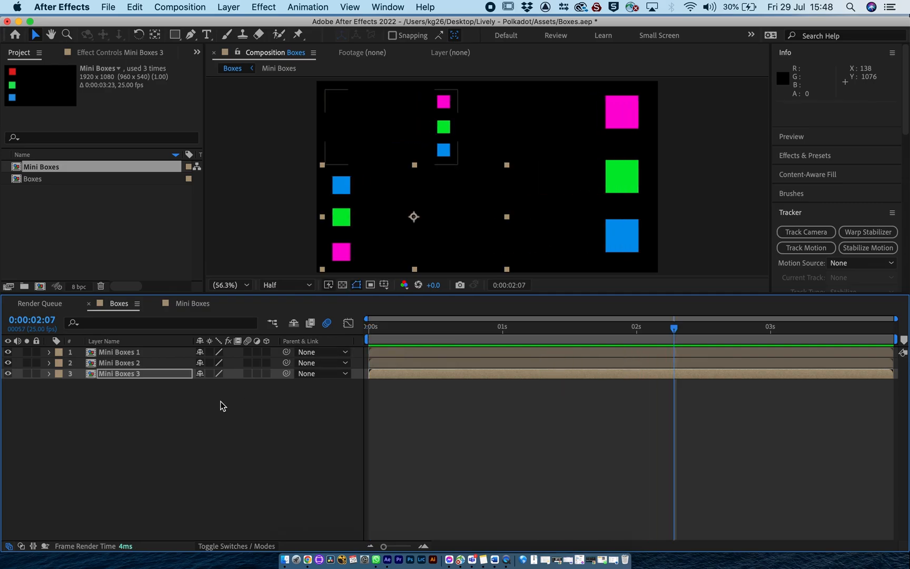
Duplicate the Mini Boxes composition in the project and rename the copy as Mini Boxes Red.
click(17, 168)
click(134, 7)
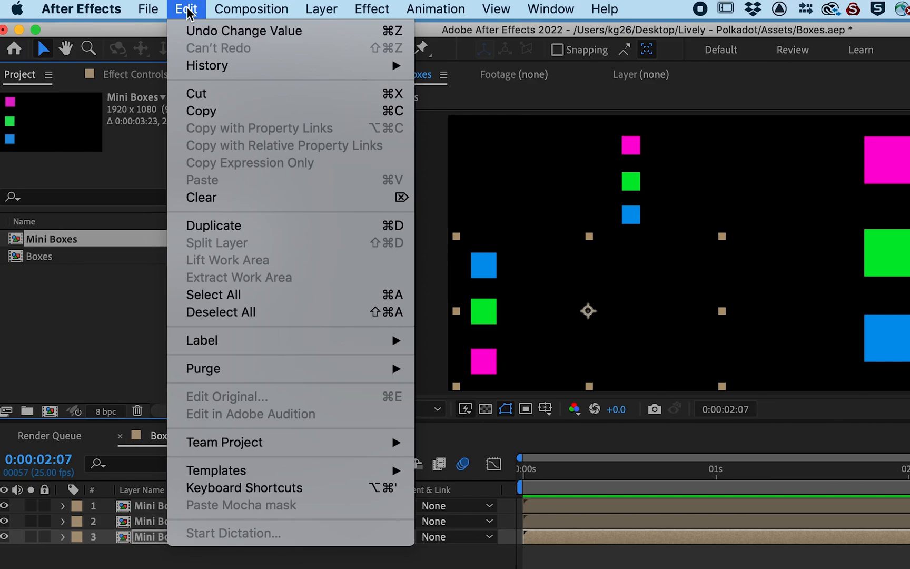
click(147, 161)
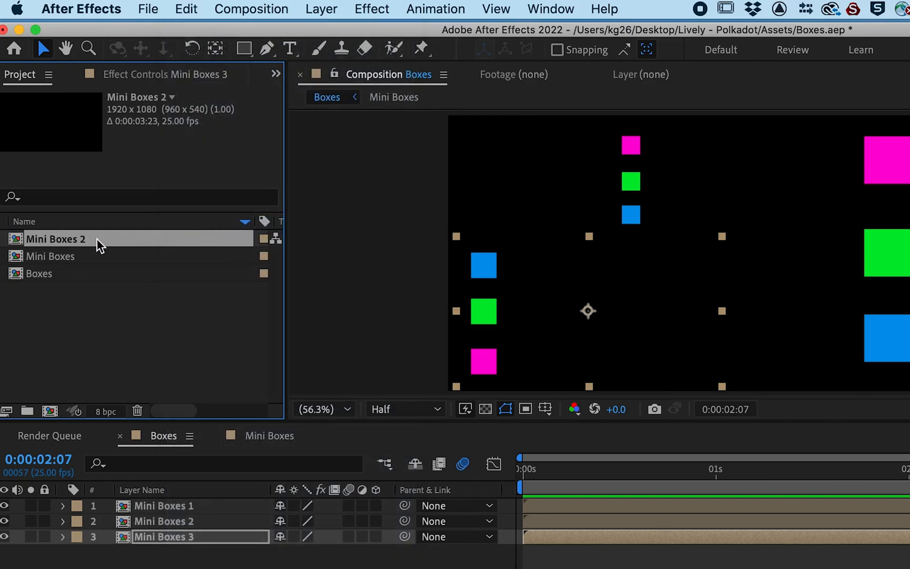
click(80, 241)
key(BackSpace)
text(Red)
click(25, 330)
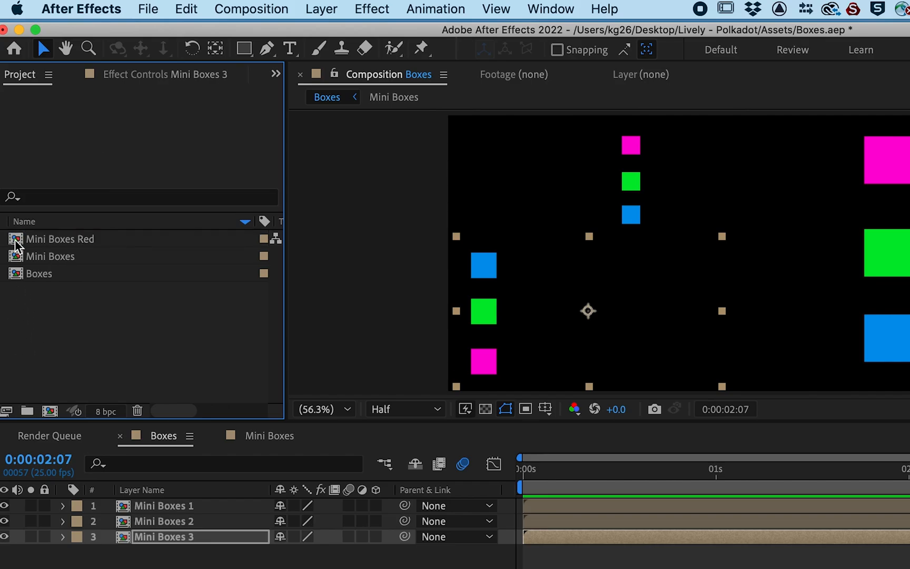
Add Mini Boxes Red as the lowest layer of the Boxes composition and set its Rotation to 180°.
drag(17, 241, 174, 552)
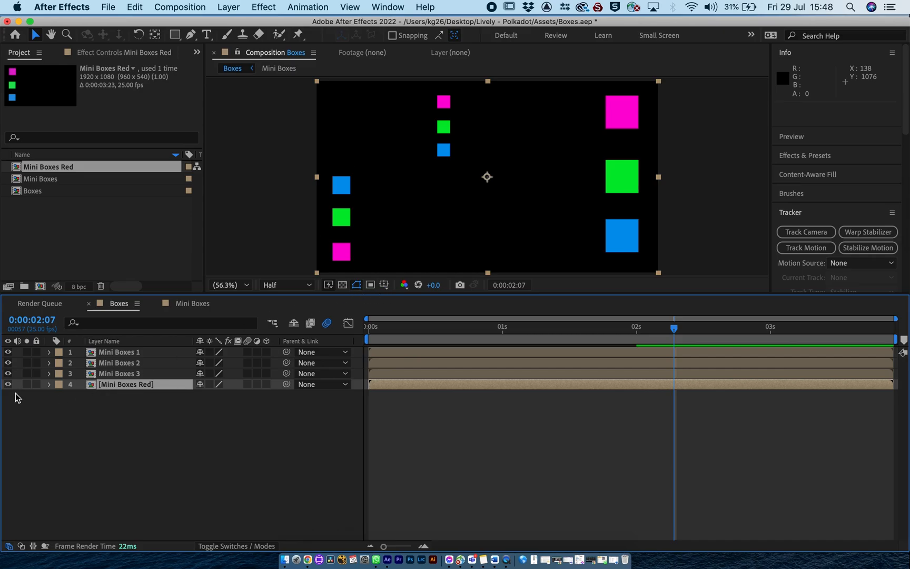
click(49, 384)
click(60, 395)
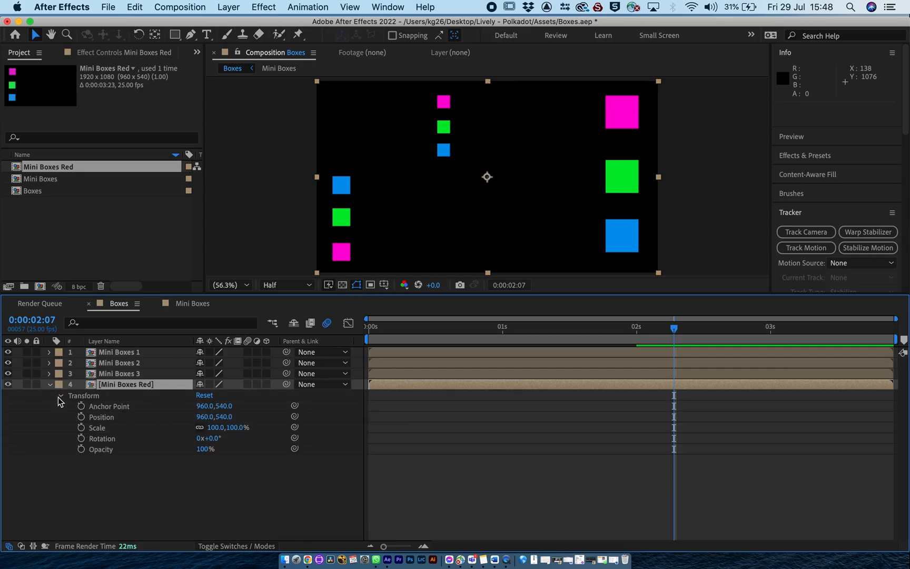
click(298, 476)
text(180)
key(Return)
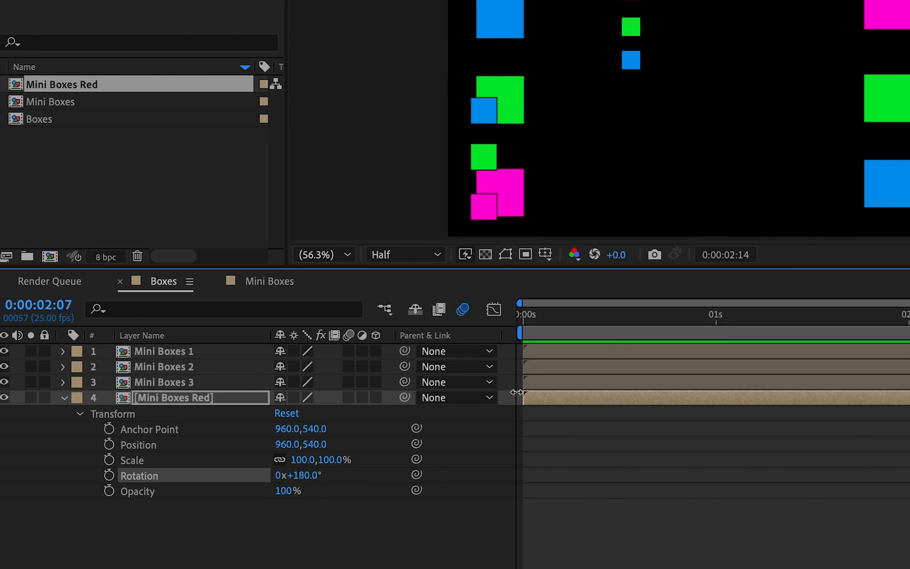
Preview the Boxes composition from the start with the rotated Mini Boxes Red layer included.
click(530, 318)
key(space)
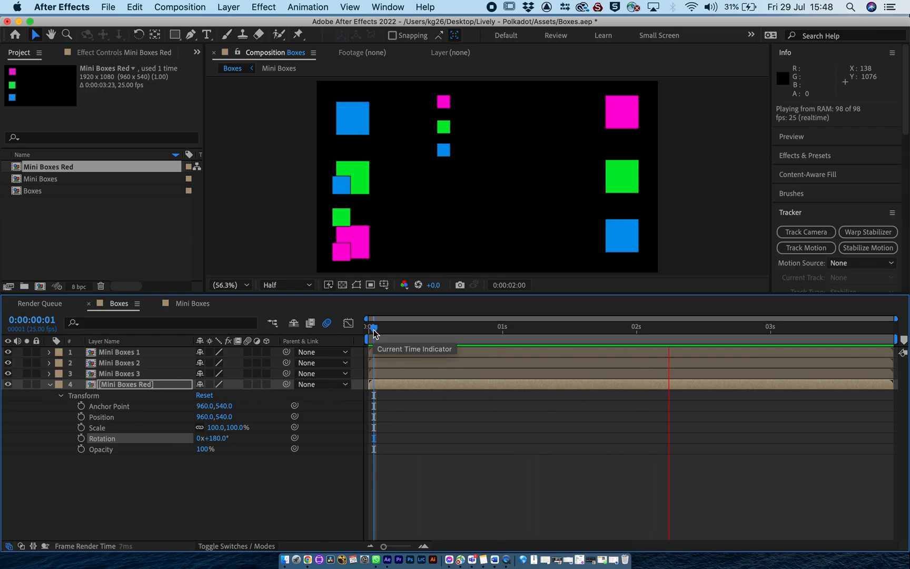
key(space)
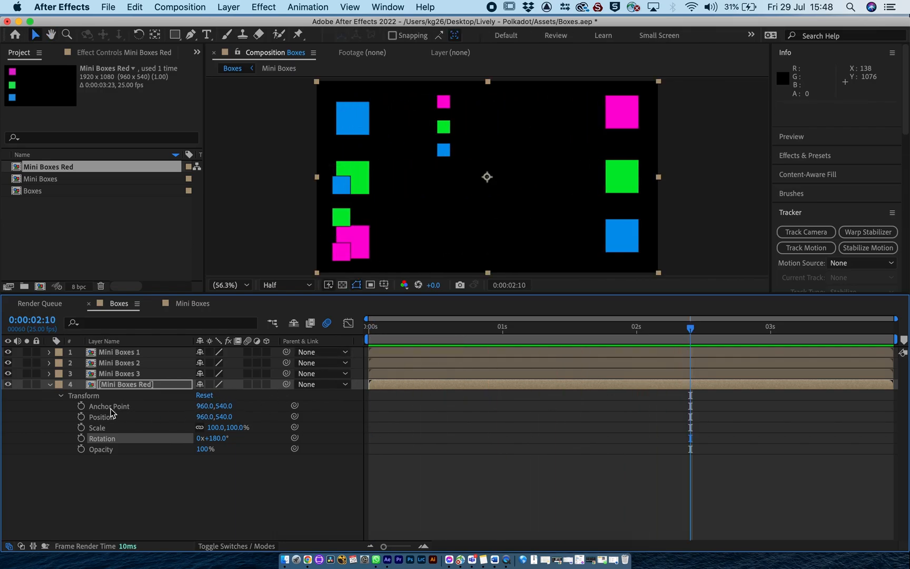
Open the Mini Boxes Red composition, change the Red Box layer's fill color to red E32622, and collapse the layer's properties.
click(92, 387)
double_click(92, 386)
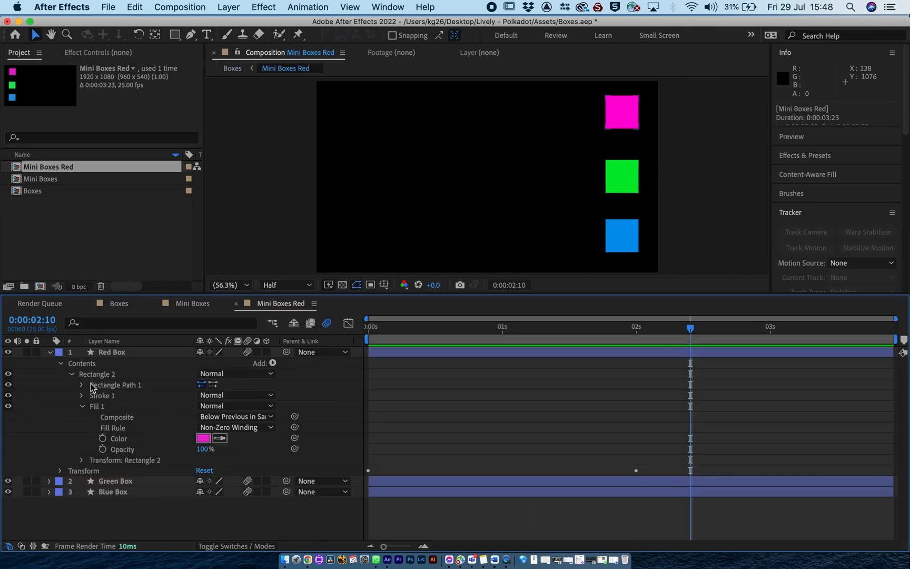
click(207, 439)
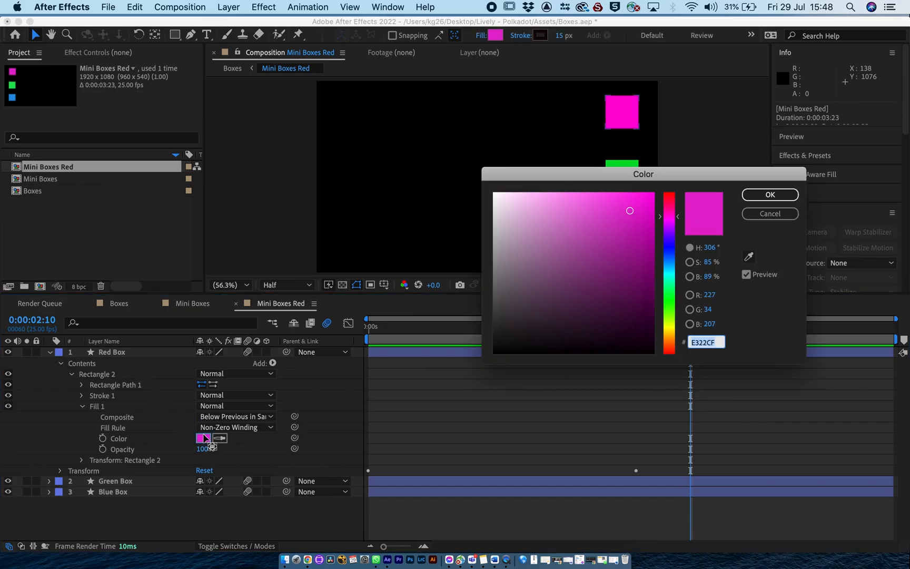
click(670, 356)
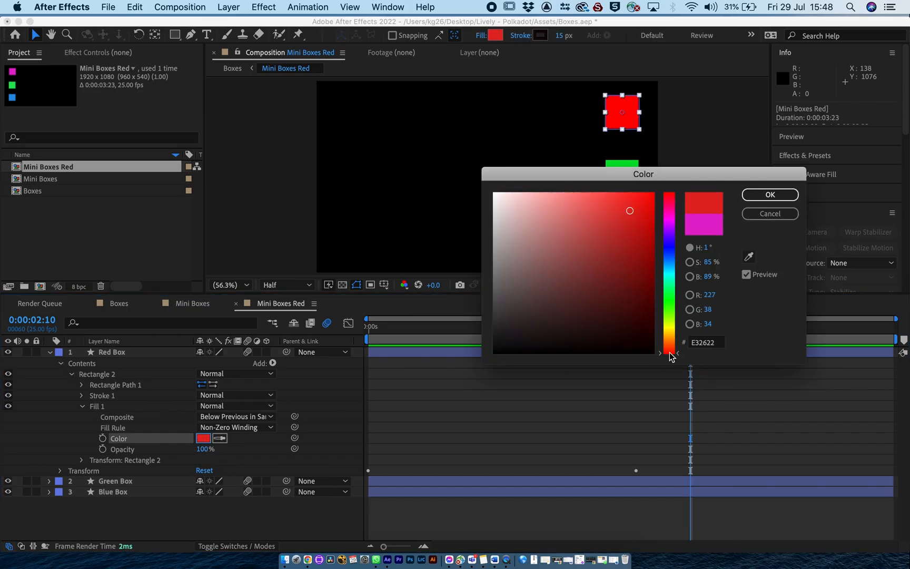
click(758, 195)
click(51, 357)
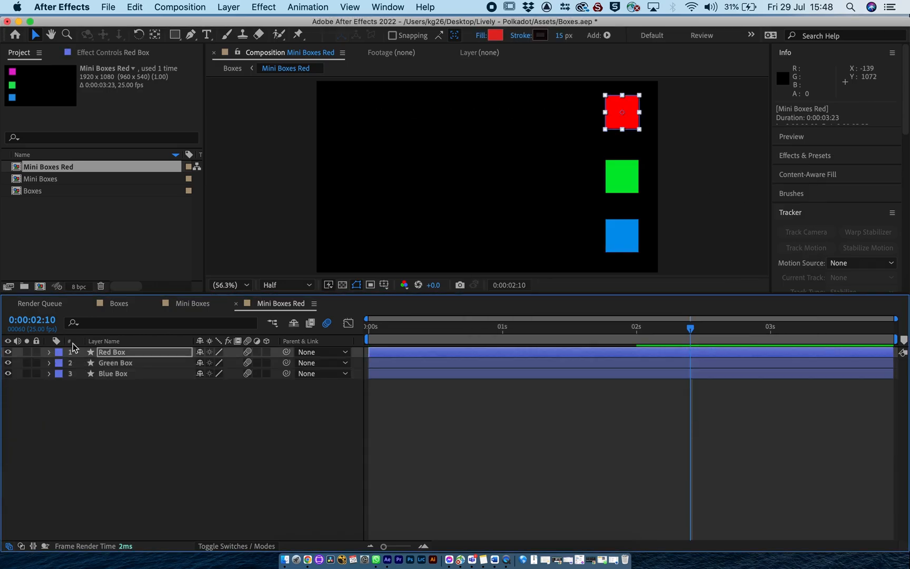
Check the original Mini Boxes composition and preview the Boxes composition from near the start with the recolored Mini Boxes Red instance.
click(192, 304)
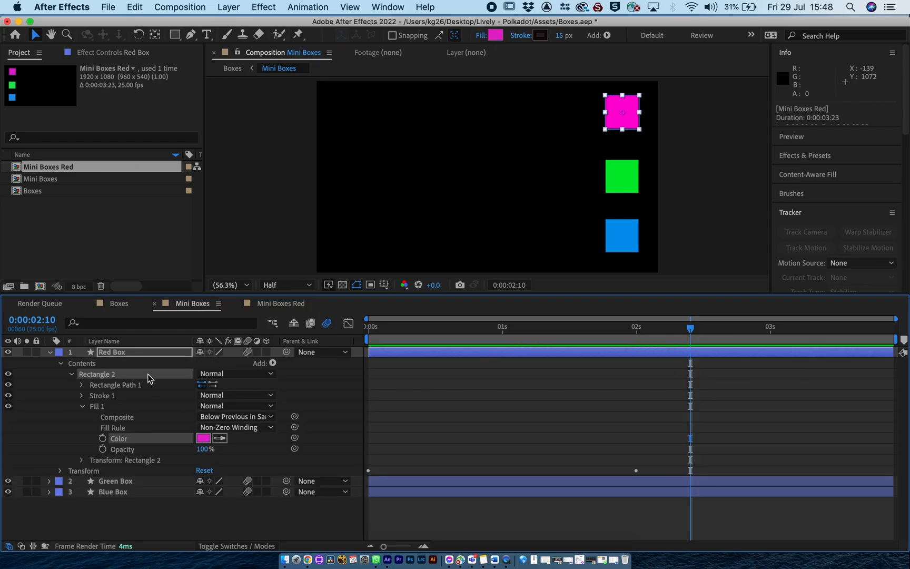
click(124, 304)
click(375, 326)
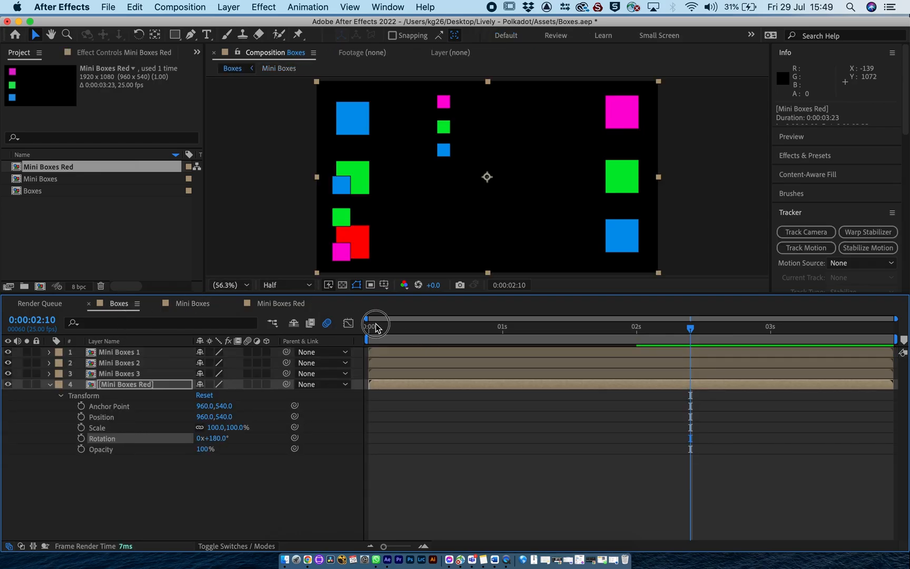
key(space)
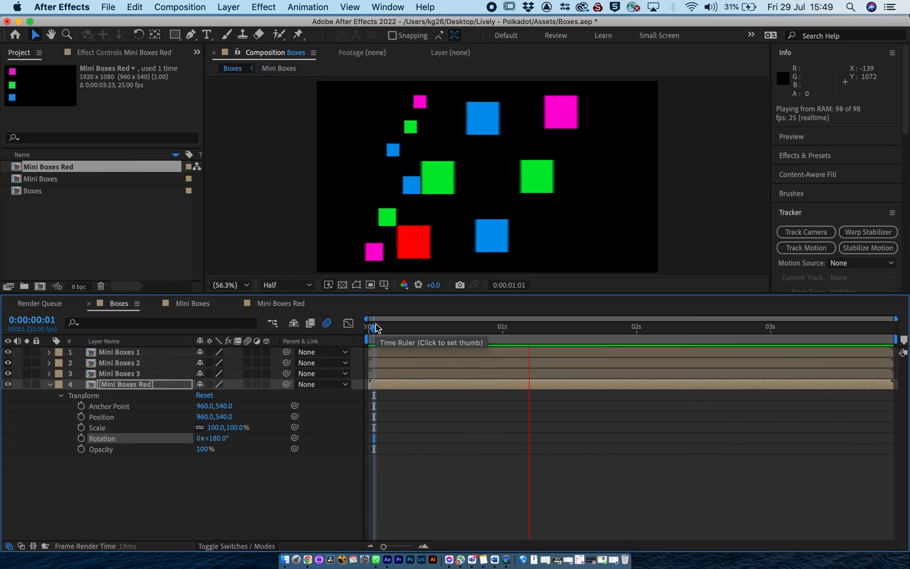
key(space)
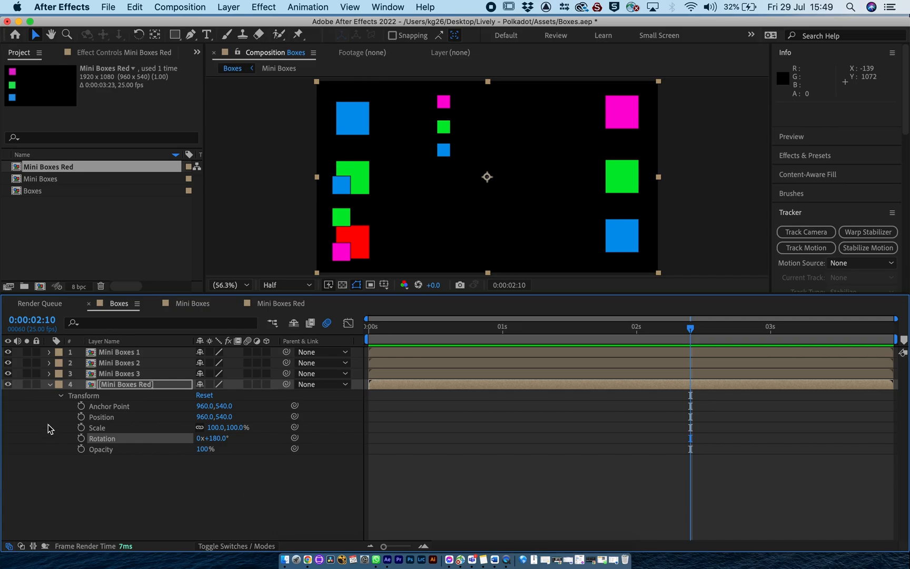
click(50, 385)
click(83, 257)
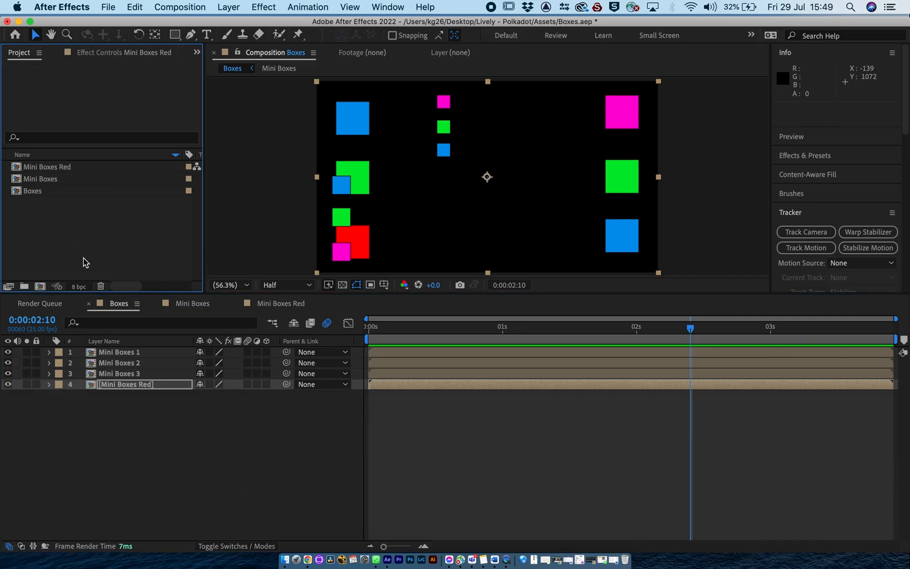